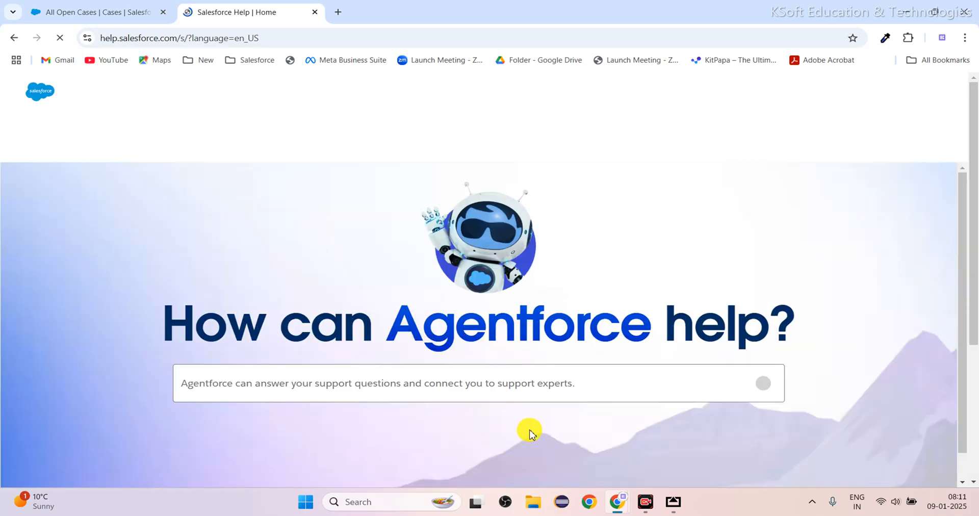
# Examine the Salesforce Help home page and its Agentforce question field.
pyautogui.scroll(-4, 529, 433)
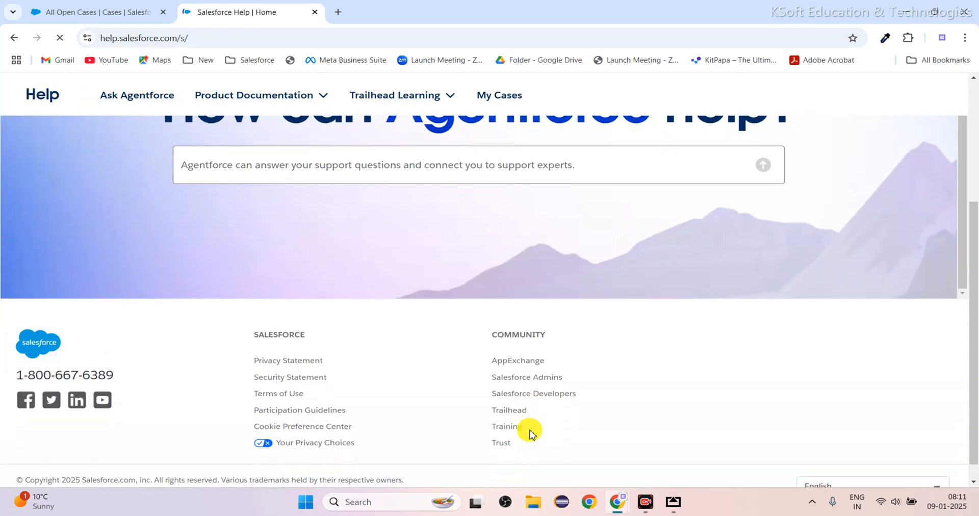
pyautogui.scroll(5, 531, 431)
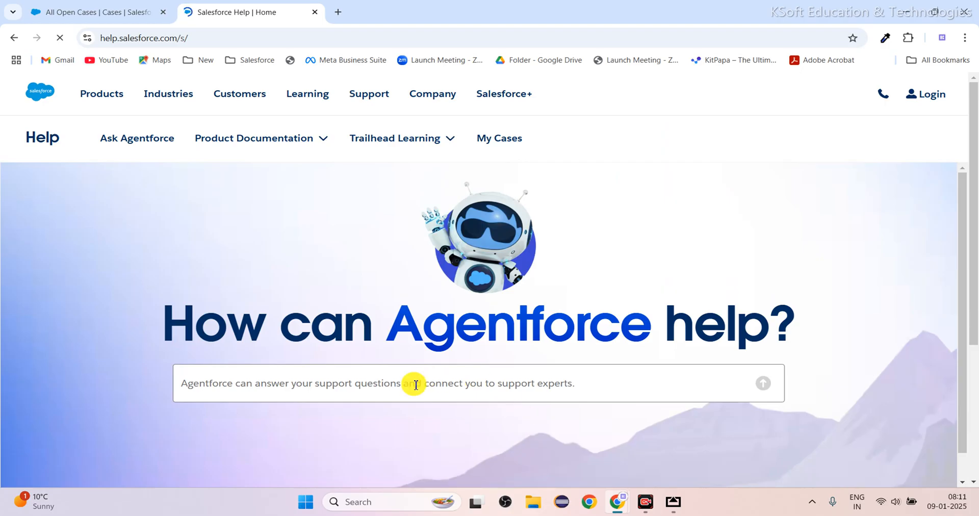
pyautogui.click(395, 370)
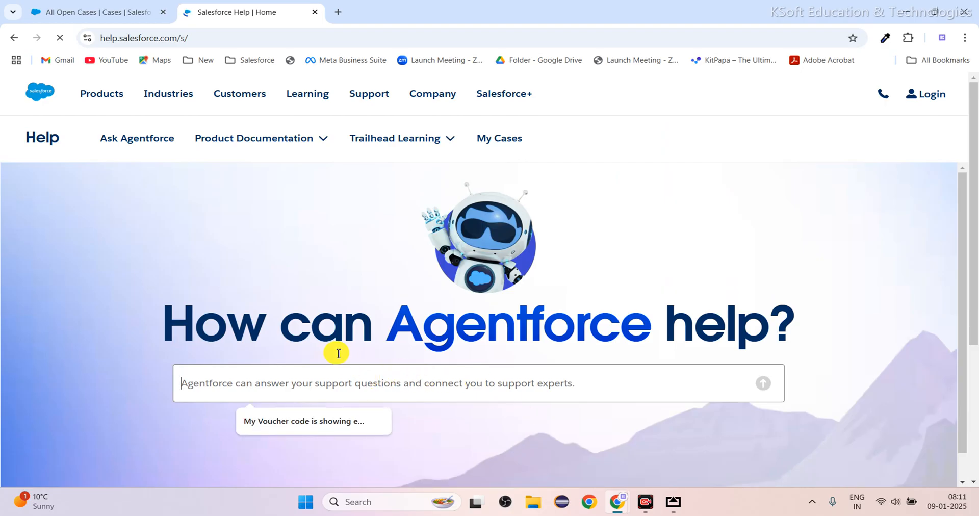
pyautogui.write('abc')
pyautogui.press('Return')
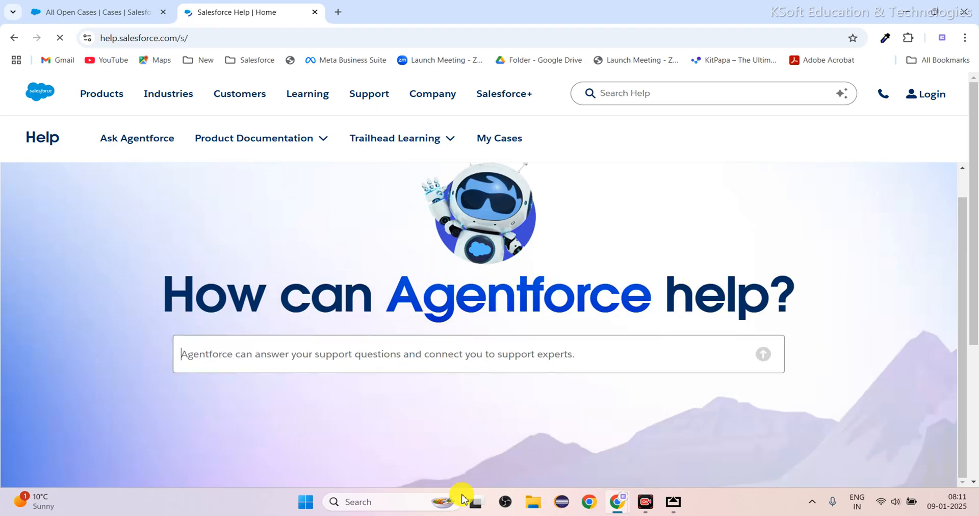
pyautogui.click(434, 371)
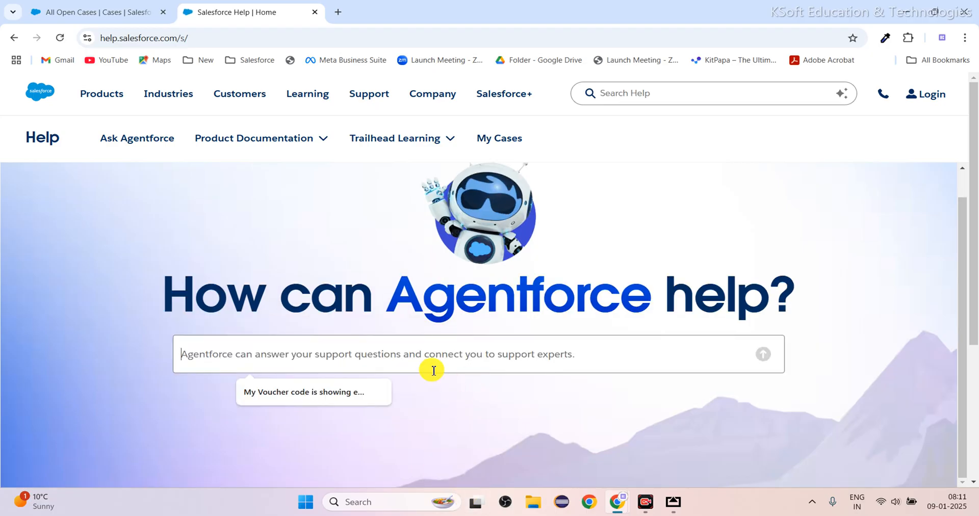
pyautogui.click(520, 405)
pyautogui.doubleClick(520, 405)
pyautogui.click(367, 258)
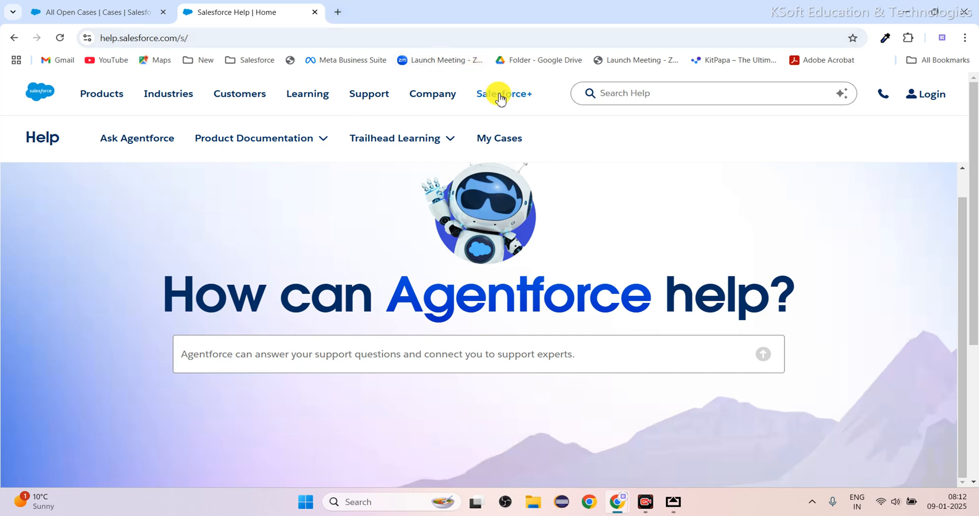
# Look up "trailhead help" in a new browser tab, and close that tab and the Salesforce Help tab.
pyautogui.click(338, 12)
pyautogui.write('tra')
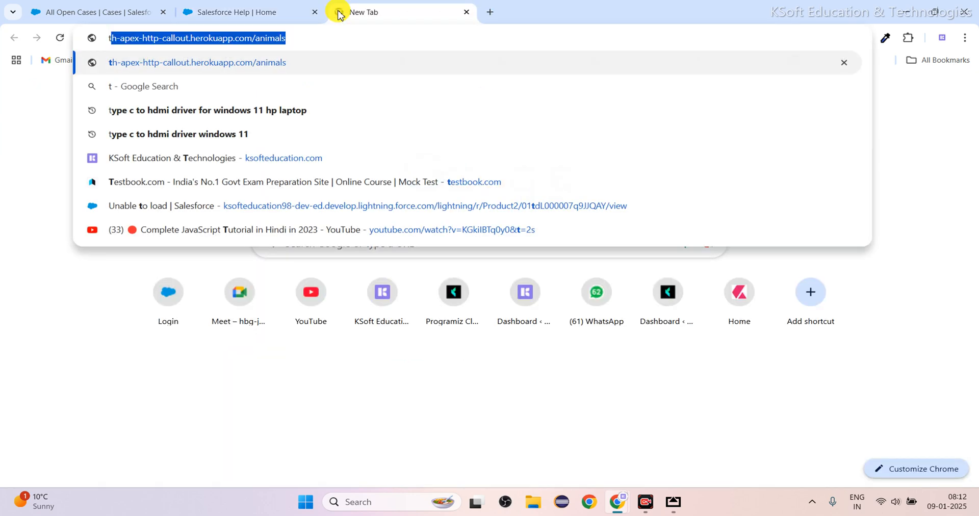
pyautogui.write('i')
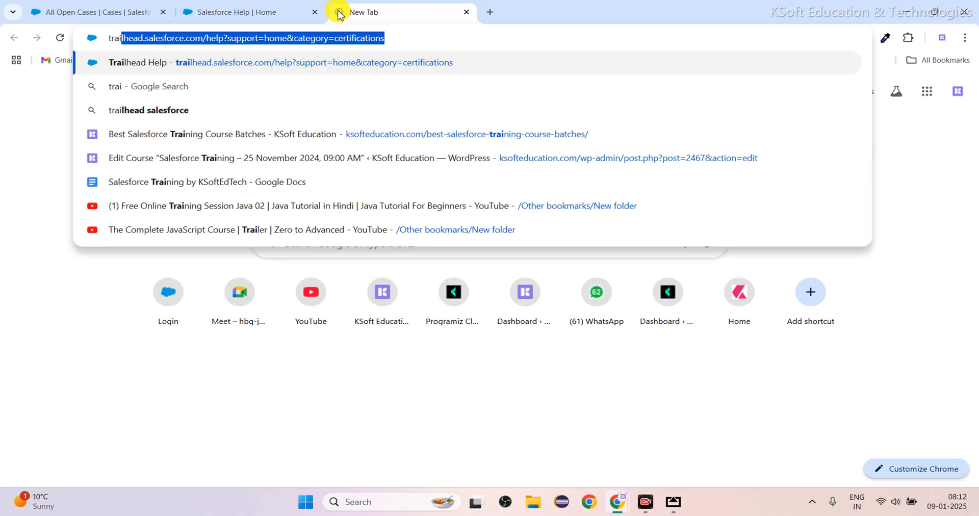
pyautogui.write('lhead he')
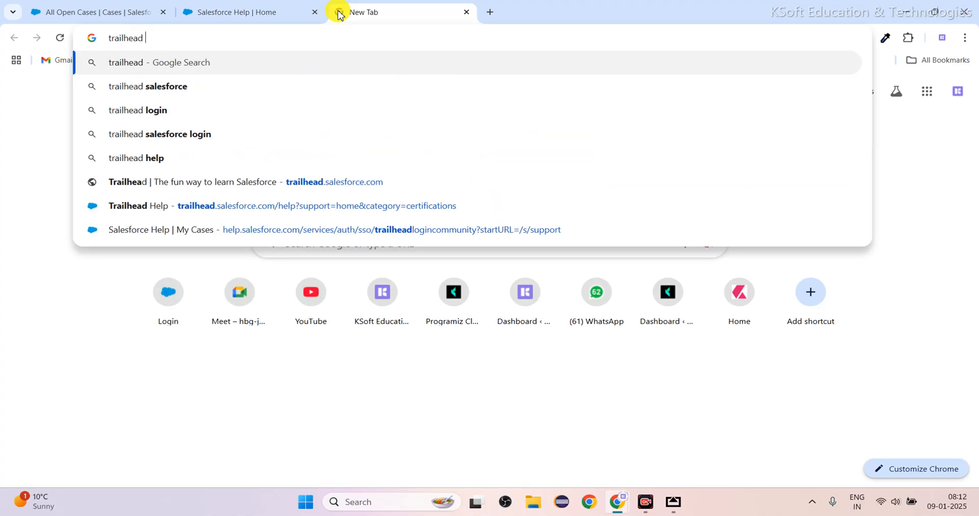
pyautogui.write('lp')
pyautogui.press('Return')
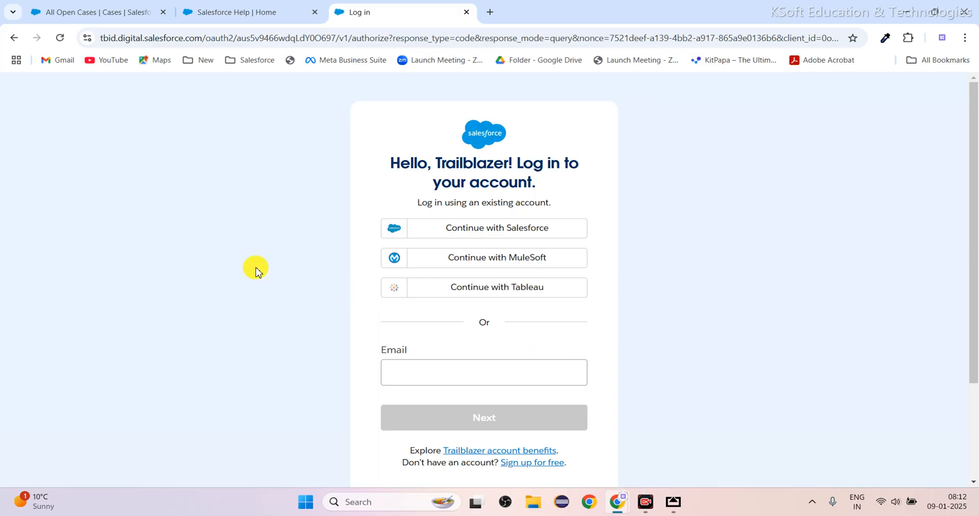
pyautogui.scroll(-3, 262, 308)
pyautogui.scroll(3, 264, 312)
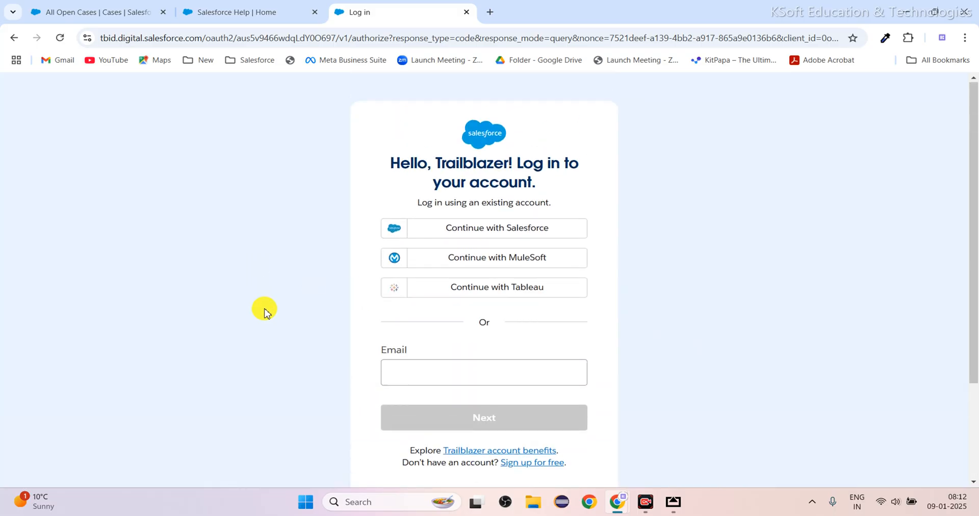
pyautogui.click(465, 12)
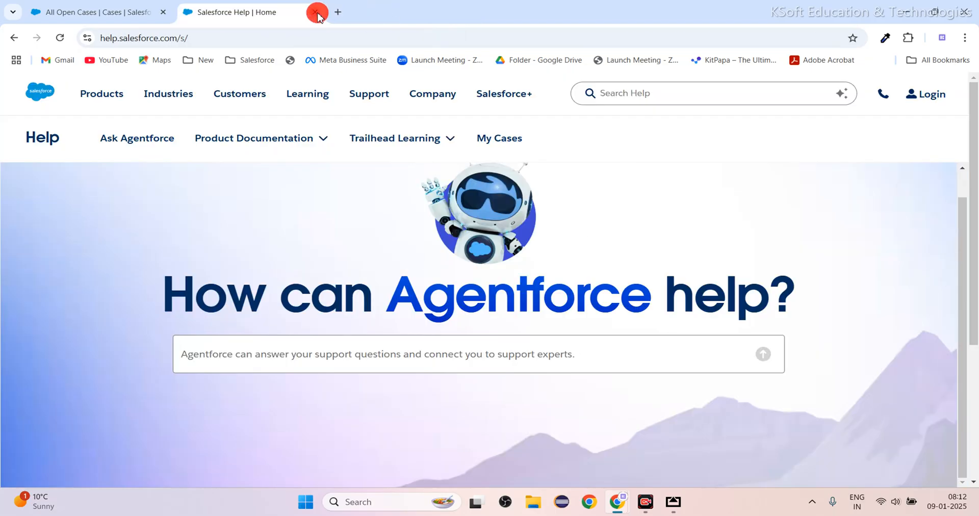
pyautogui.click(315, 12)
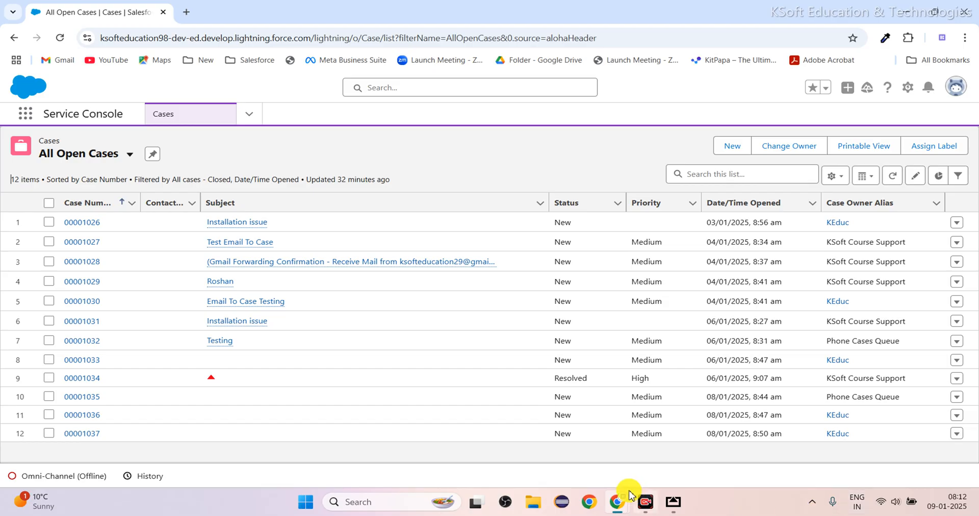
# Switch to the AirServer whiteboard in full screen and sketch an orange stick figure in the empty area below the topic list.
pyautogui.click(673, 502)
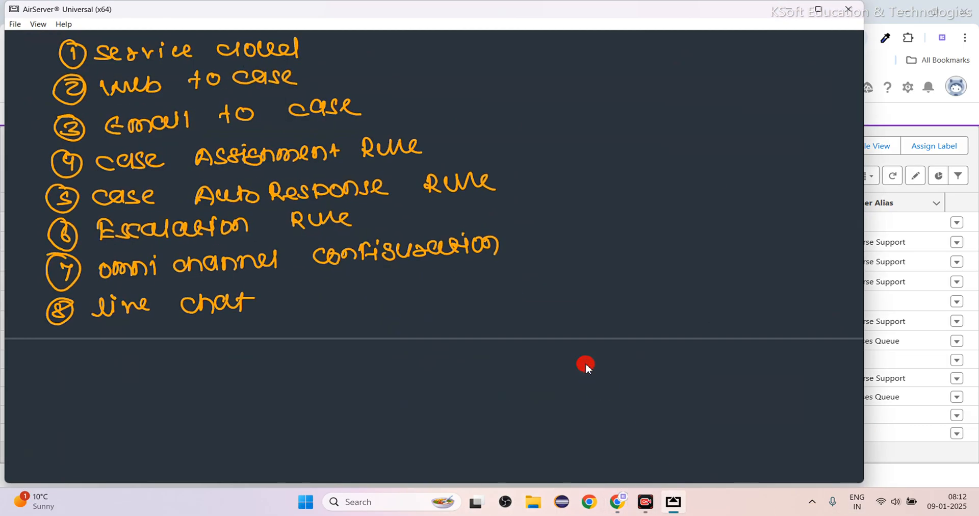
pyautogui.press('F11')
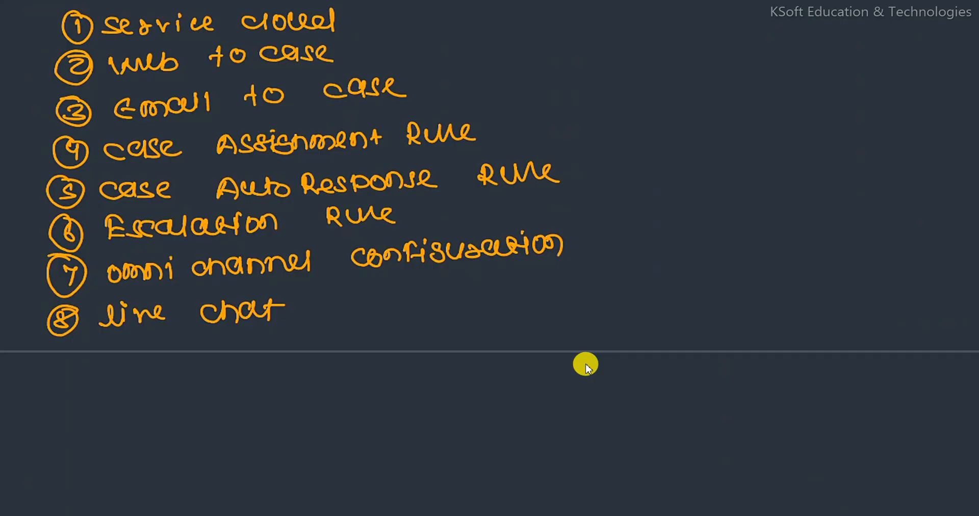
pyautogui.scroll(-3, 586, 364)
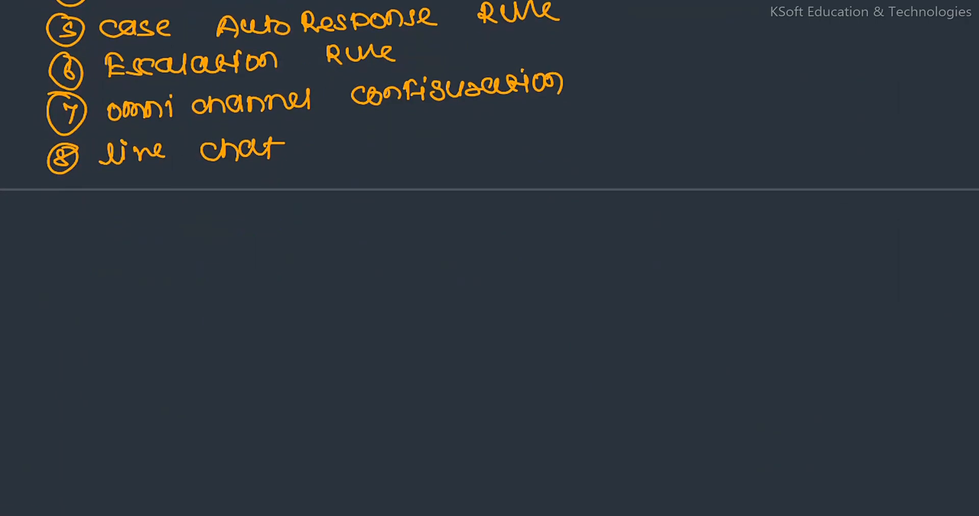
pyautogui.moveTo(95, 301); pyautogui.dragTo(84, 302)
pyautogui.moveTo(91, 319); pyautogui.dragTo(101, 342)
pyautogui.moveTo(78, 330)
pyautogui.mouseDown()
pyautogui.moveTo(104, 330)
pyautogui.moveTo(117, 345)
pyautogui.mouseUp()
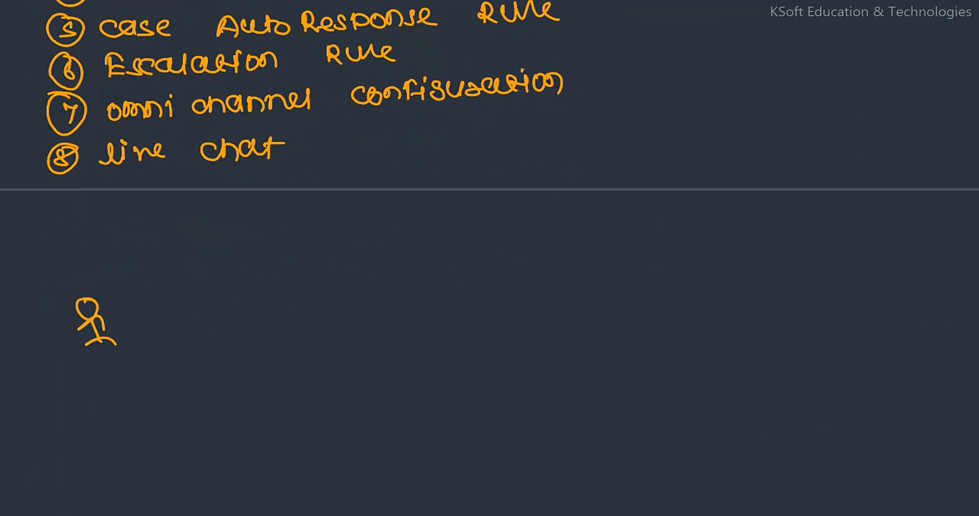
# Draw a long white horizontal line beside the orange figure and a white stick figure at its far end.
pyautogui.moveTo(212, 283); pyautogui.dragTo(533, 274)
pyautogui.moveTo(591, 259)
pyautogui.mouseDown()
pyautogui.moveTo(601, 299)
pyautogui.moveTo(608, 288)
pyautogui.mouseUp()
pyautogui.moveTo(590, 304); pyautogui.dragTo(611, 305)
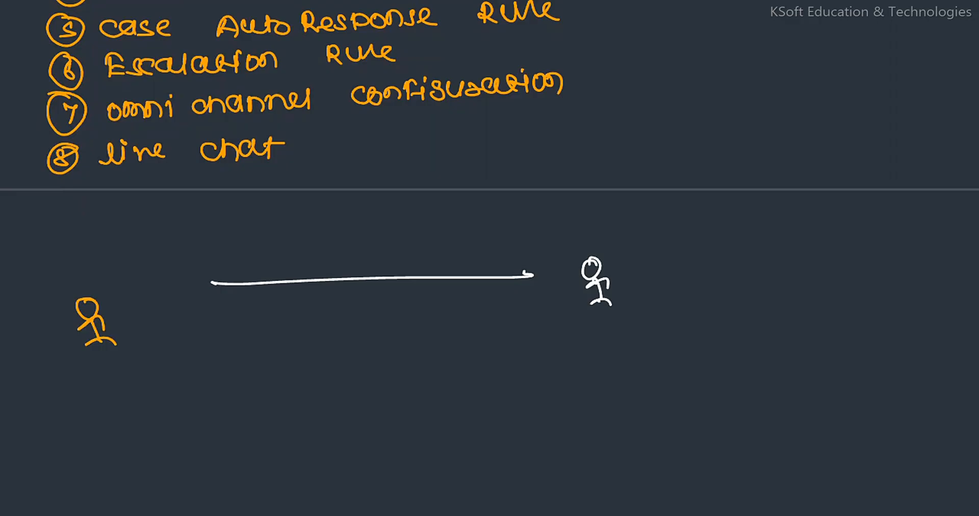
# Draw three more white lines fanning out below the first one from the same starting point.
pyautogui.moveTo(210, 278)
pyautogui.mouseDown()
pyautogui.moveTo(209, 289)
pyautogui.moveTo(546, 329)
pyautogui.mouseUp()
pyautogui.moveTo(516, 323); pyautogui.dragTo(546, 330)
pyautogui.moveTo(207, 284); pyautogui.dragTo(546, 390)
pyautogui.moveTo(194, 289); pyautogui.dragTo(534, 458)
# Sketch three more white stick figures, one at the end of each of the three lower lines.
pyautogui.moveTo(605, 324)
pyautogui.mouseDown()
pyautogui.moveTo(596, 327)
pyautogui.moveTo(606, 322)
pyautogui.mouseUp()
pyautogui.moveTo(609, 325); pyautogui.dragTo(620, 341)
pyautogui.moveTo(611, 347); pyautogui.dragTo(628, 353)
pyautogui.moveTo(605, 368)
pyautogui.mouseDown()
pyautogui.moveTo(597, 365)
pyautogui.moveTo(623, 400)
pyautogui.mouseUp()
pyautogui.moveTo(584, 420); pyautogui.dragTo(584, 434)
pyautogui.moveTo(592, 435)
pyautogui.mouseDown()
pyautogui.moveTo(594, 458)
pyautogui.moveTo(570, 458)
pyautogui.mouseUp()
pyautogui.moveTo(597, 444)
pyautogui.mouseDown()
pyautogui.moveTo(581, 459)
pyautogui.moveTo(604, 462)
pyautogui.mouseUp()
pyautogui.moveTo(590, 451); pyautogui.dragTo(582, 464)
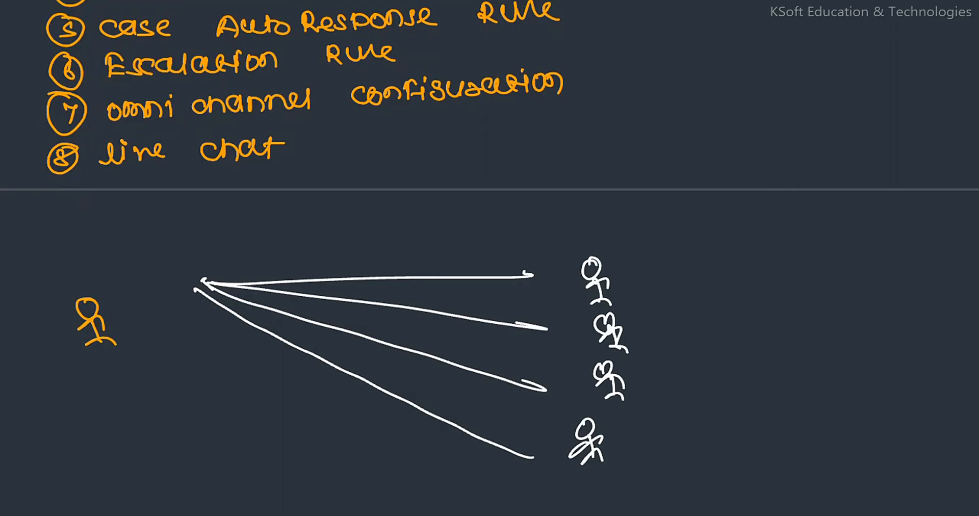
# Leave the whiteboard for the Salesforce case list in the browser and open Service Setup.
pyautogui.doubleClick(524, 257)
pyautogui.click(788, 10)
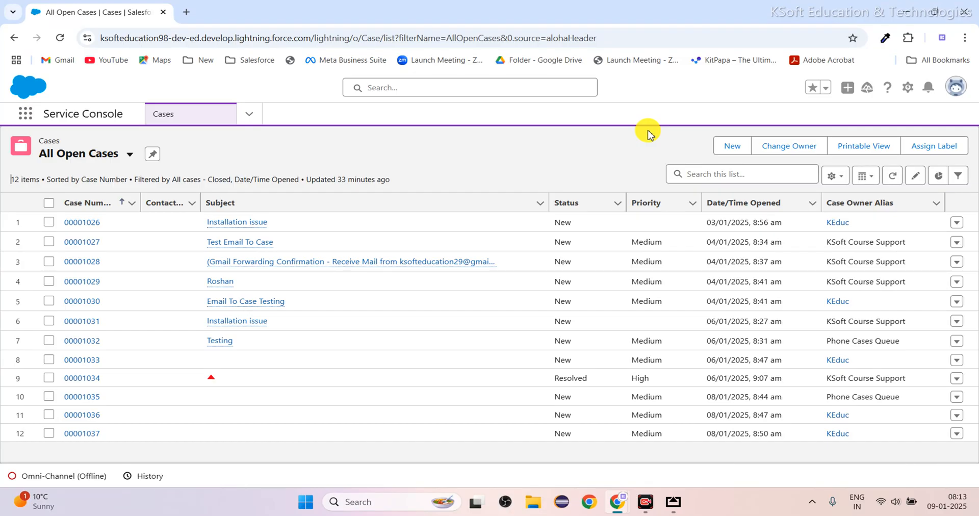
pyautogui.click(908, 92)
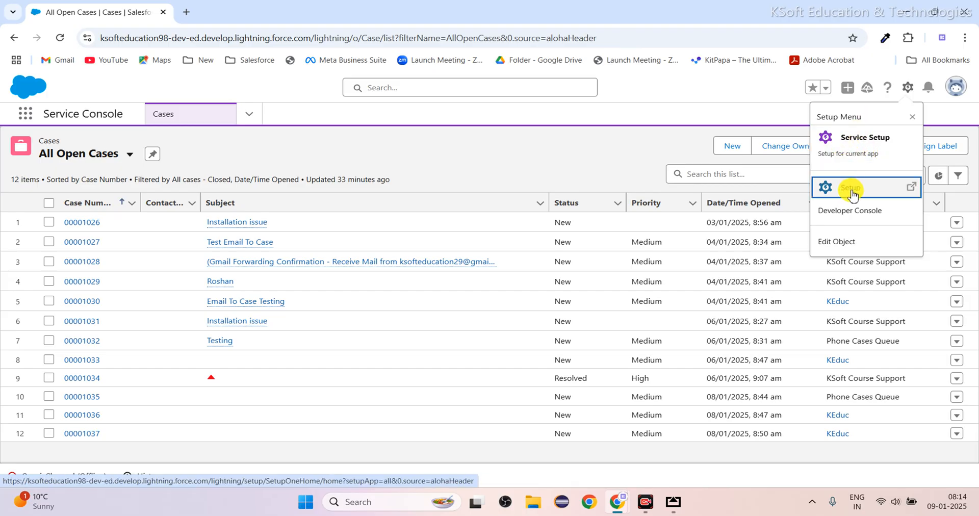
pyautogui.click(862, 150)
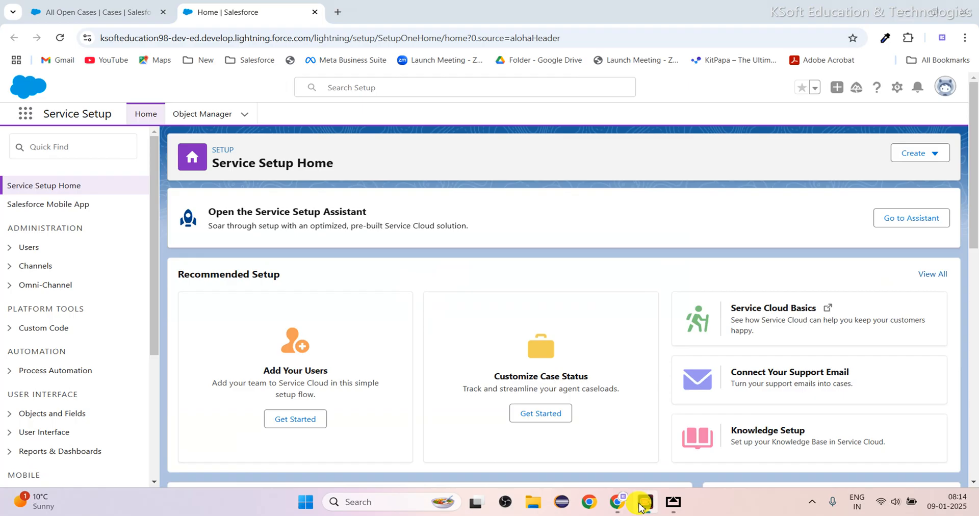
pyautogui.click(642, 508)
pyautogui.click(644, 509)
pyautogui.click(643, 509)
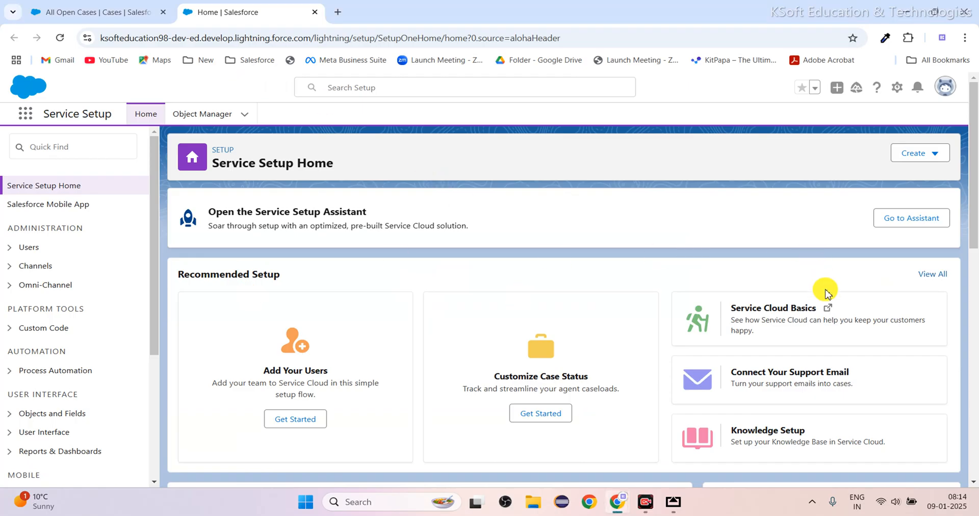
# Dismiss the My Service Journey (Beta) pop-up on the Service Setup home page.
pyautogui.scroll(-2, 717, 359)
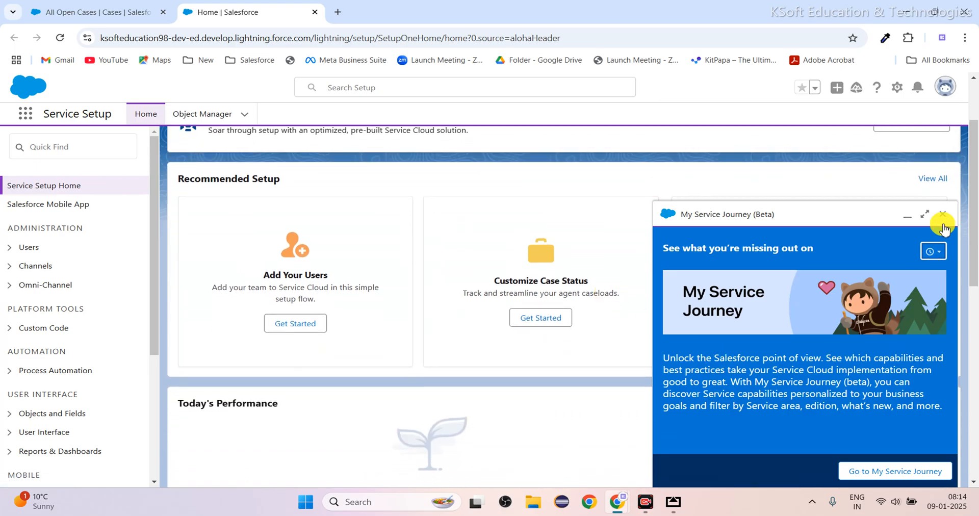
pyautogui.click(943, 215)
pyautogui.scroll(1, 938, 225)
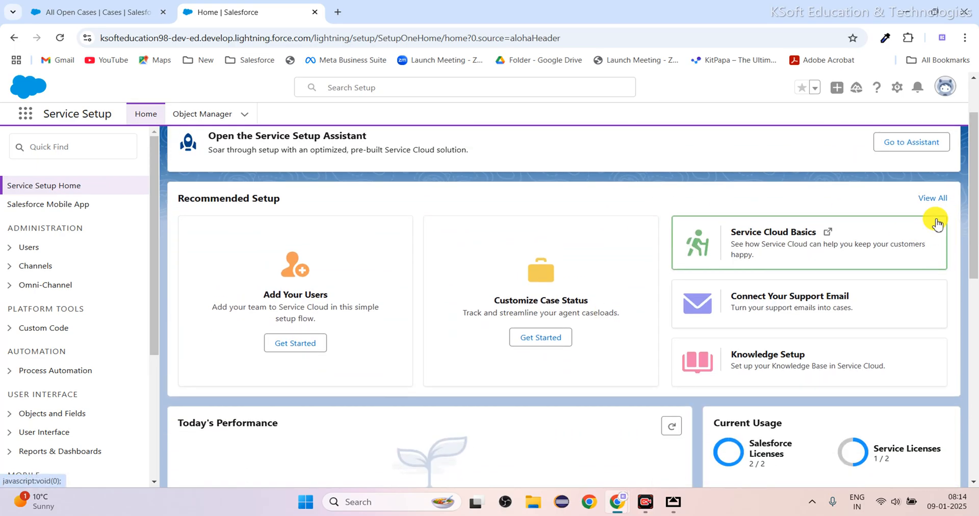
# Search the full list of recommended setups for "live" and start the Chat with Customers setup flow.
pyautogui.click(929, 200)
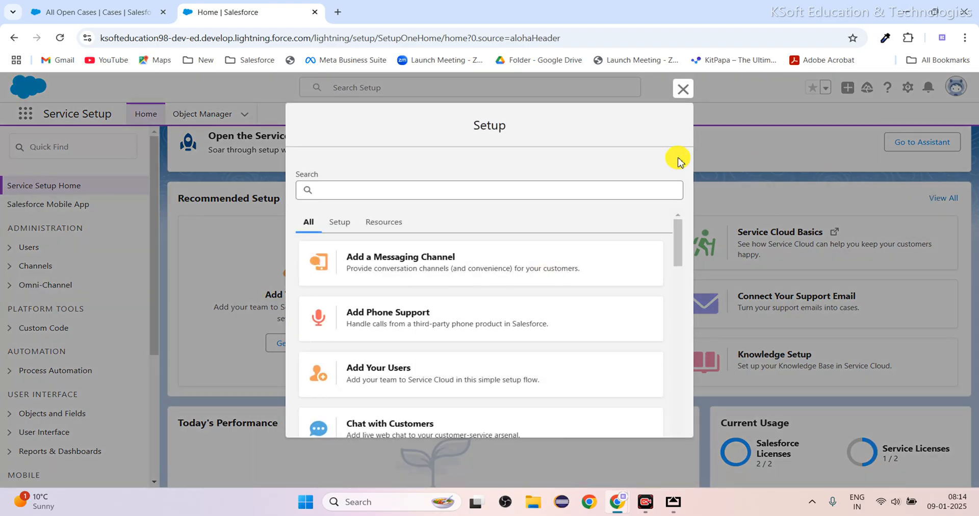
pyautogui.click(333, 188)
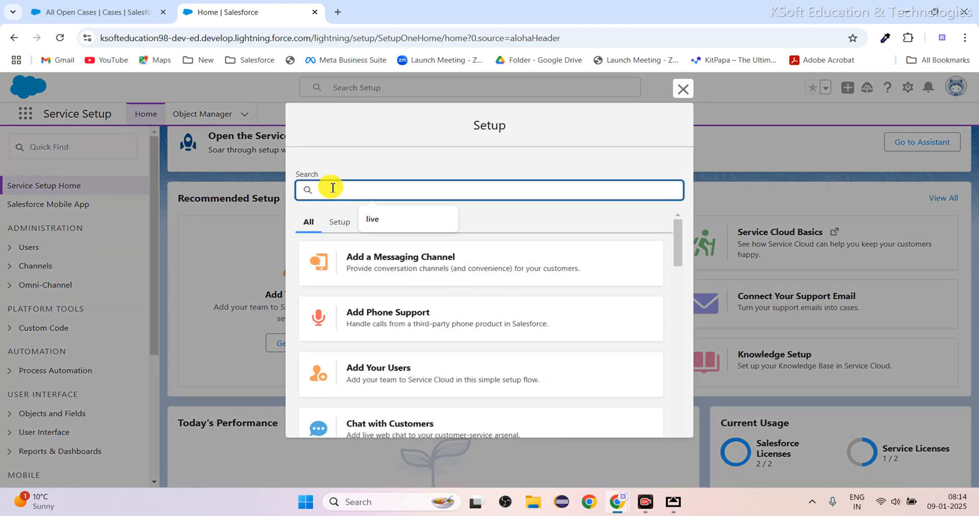
pyautogui.write('live')
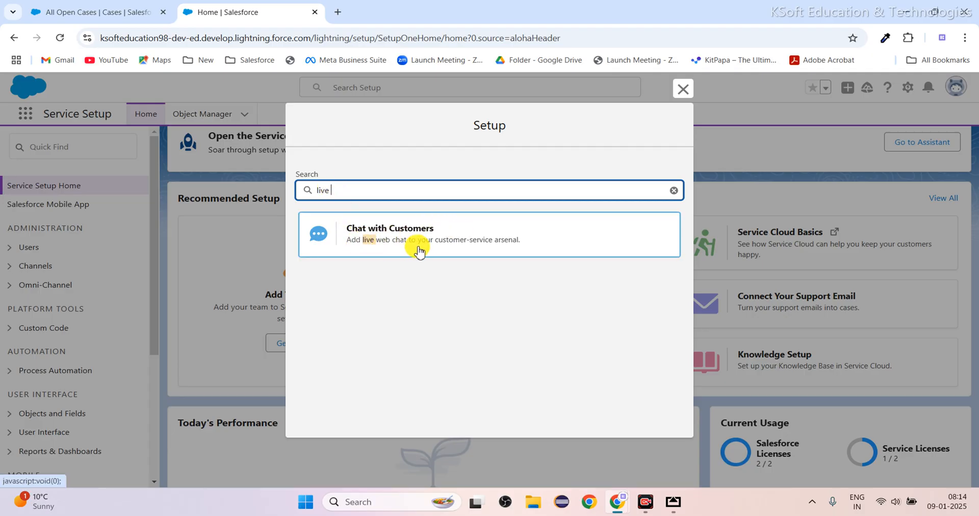
pyautogui.click(488, 244)
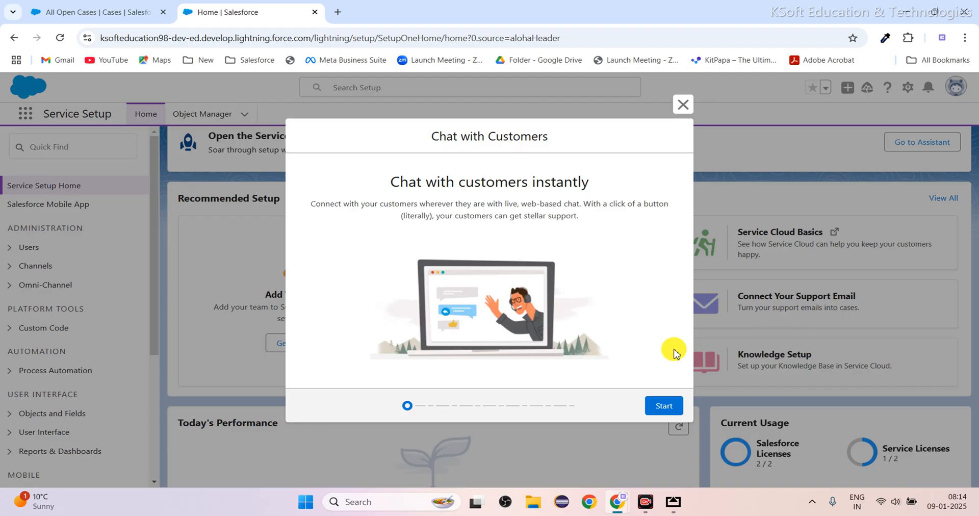
pyautogui.click(661, 404)
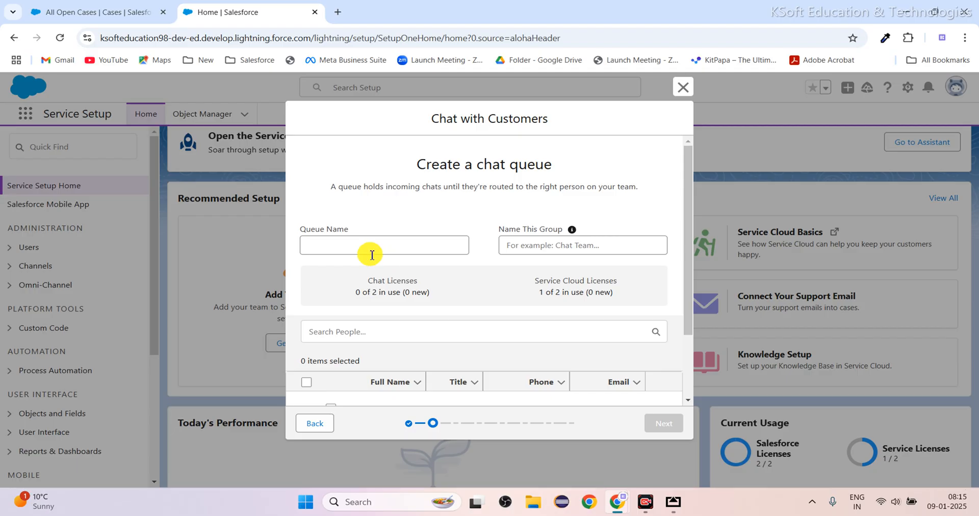
# Name the chat queue "Web Live Chat Queue".
pyautogui.click(372, 255)
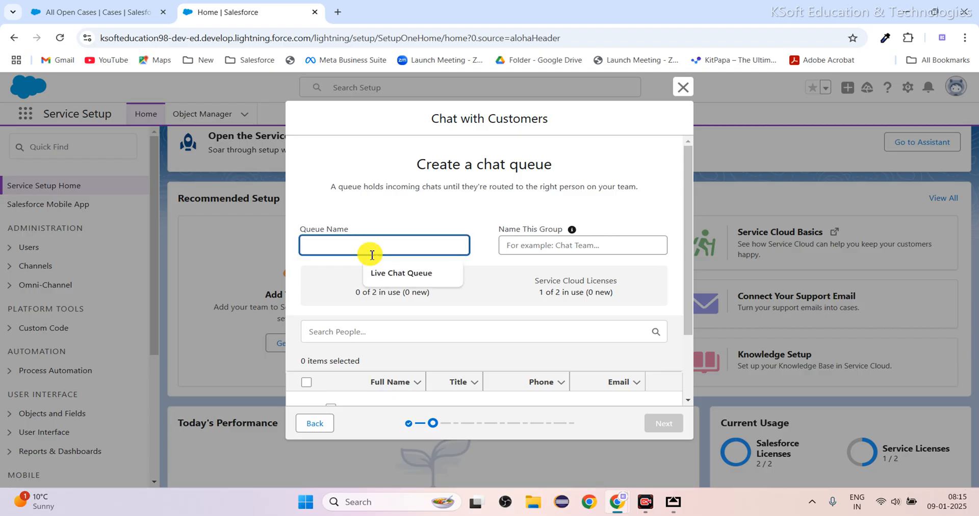
pyautogui.write('Web')
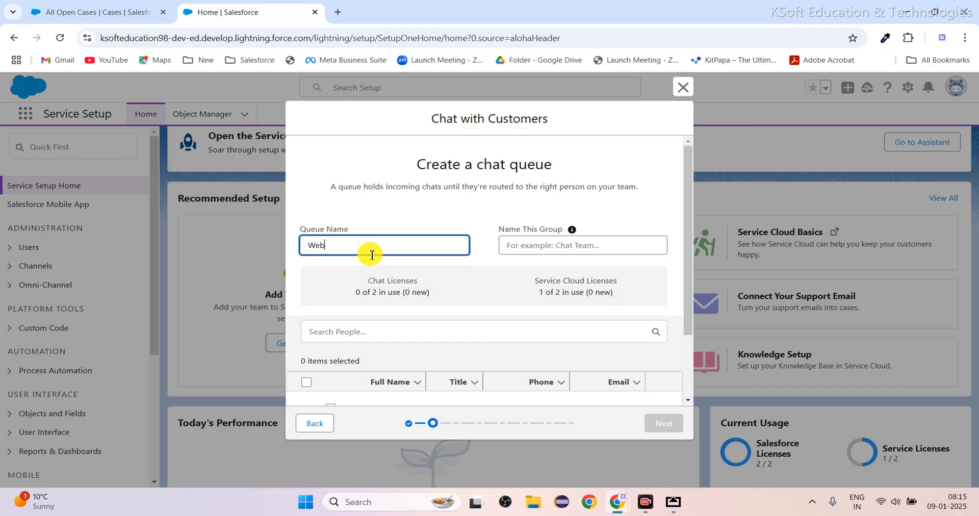
pyautogui.write(' Live Chat Queue')
pyautogui.click(454, 213)
# Name the chat queue's group "Live Chat Group".
pyautogui.click(522, 241)
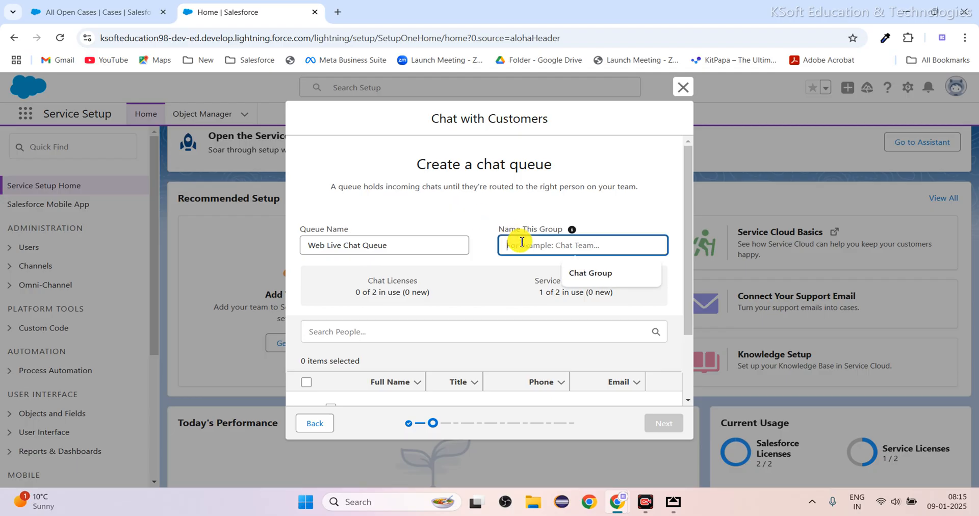
pyautogui.write('Chat')
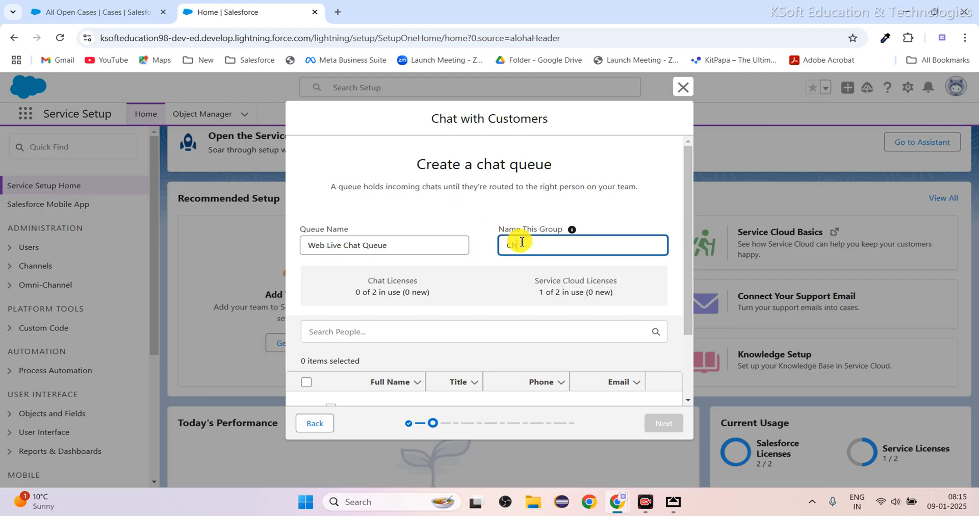
pyautogui.press('BackSpace')
pyautogui.press('BackSpace')
pyautogui.press('BackSpace')
pyautogui.press('BackSpace')
pyautogui.write('Live Chat Group')
pyautogui.click(492, 219)
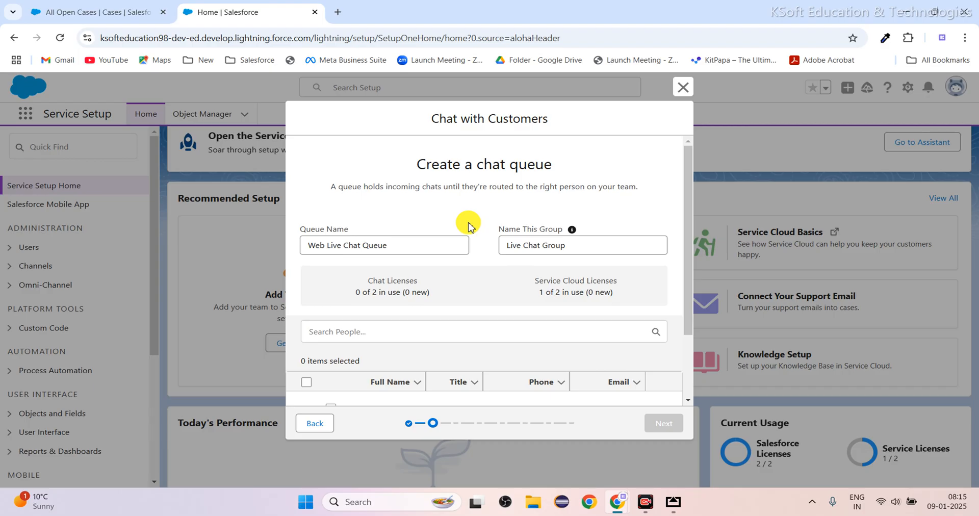
# Add both listed people to the chat queue's group and proceed to the chat prioritization page.
pyautogui.scroll(-2, 467, 224)
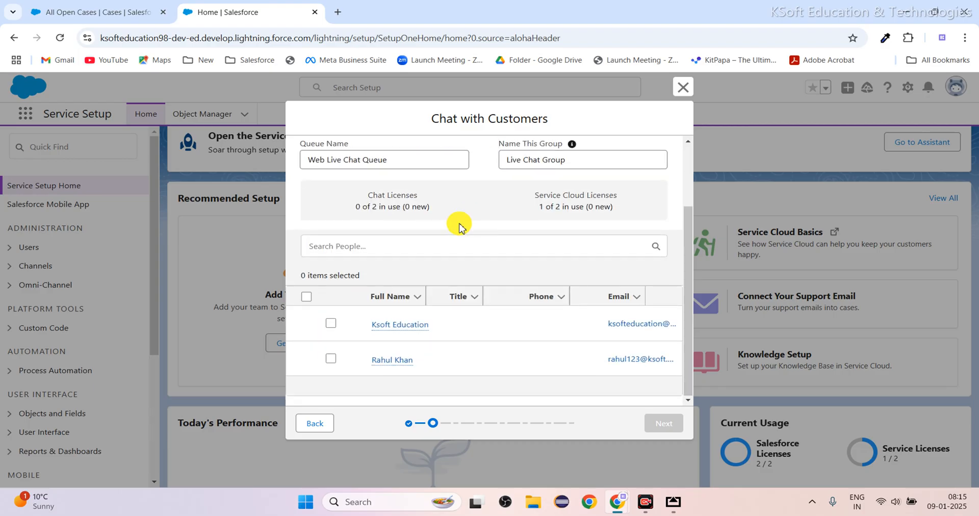
pyautogui.click(330, 325)
pyautogui.click(331, 358)
pyautogui.scroll(2, 474, 340)
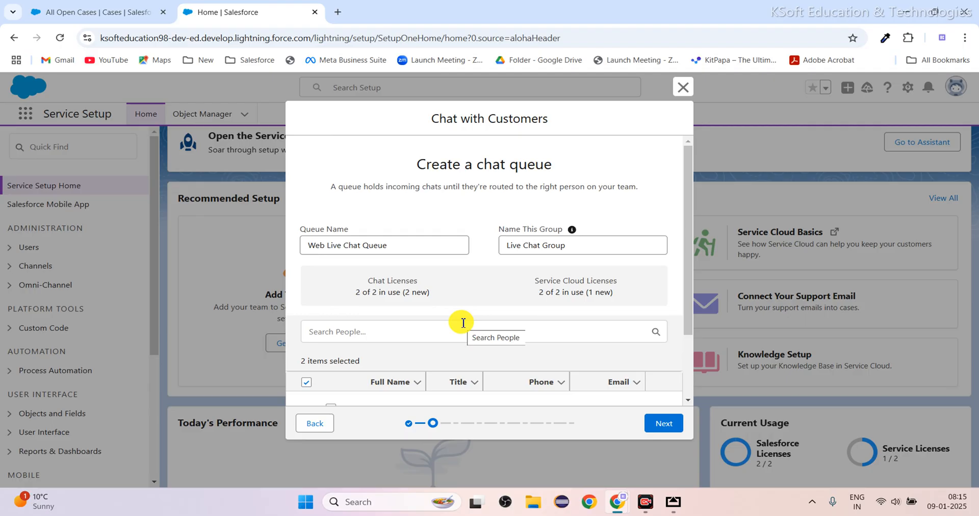
pyautogui.scroll(-2, 475, 316)
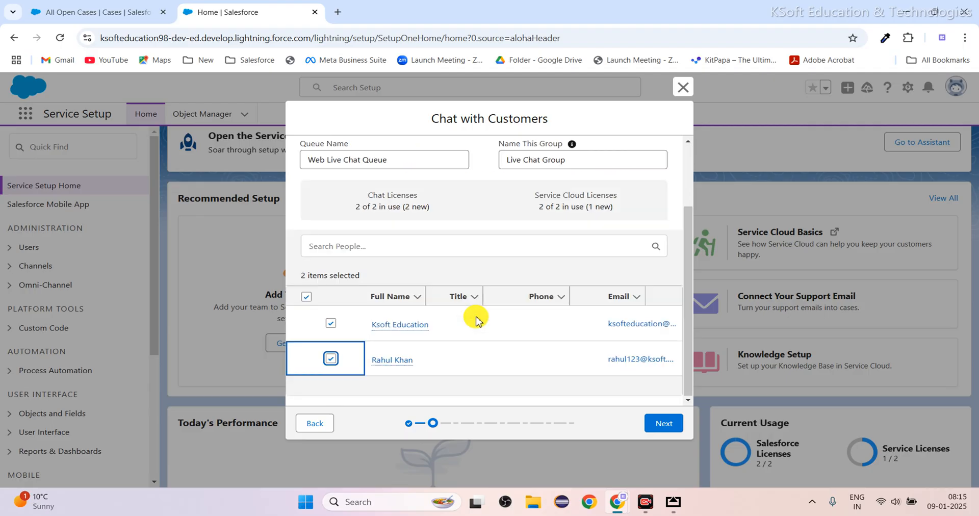
pyautogui.click(662, 427)
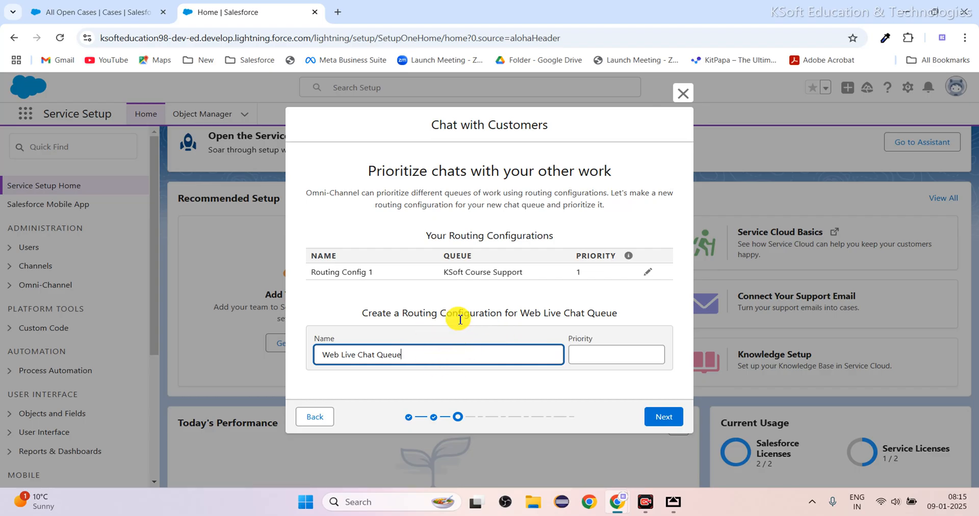
# Set the Web Live Chat Queue routing configuration's priority to 2 and proceed to the agent workload page.
pyautogui.click(597, 354)
pyautogui.write('2')
pyautogui.click(496, 311)
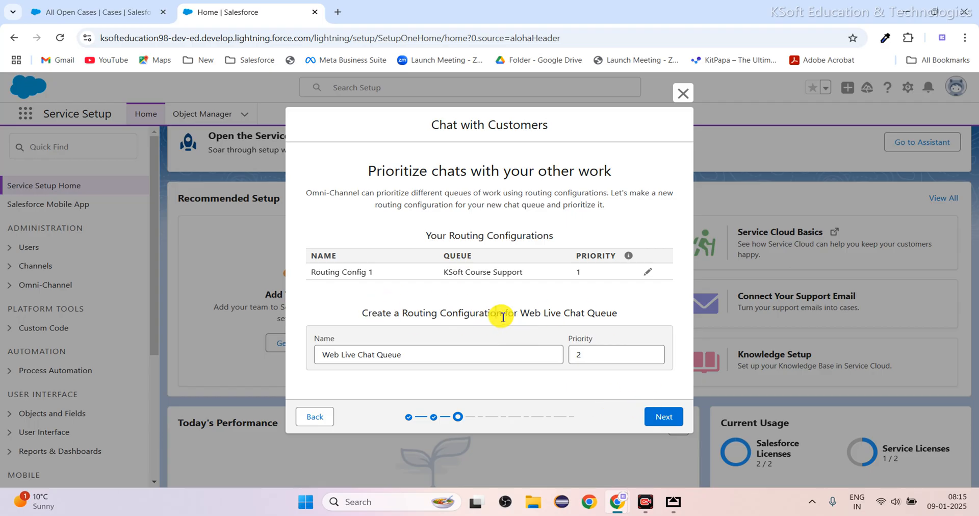
pyautogui.moveTo(520, 313); pyautogui.dragTo(618, 313)
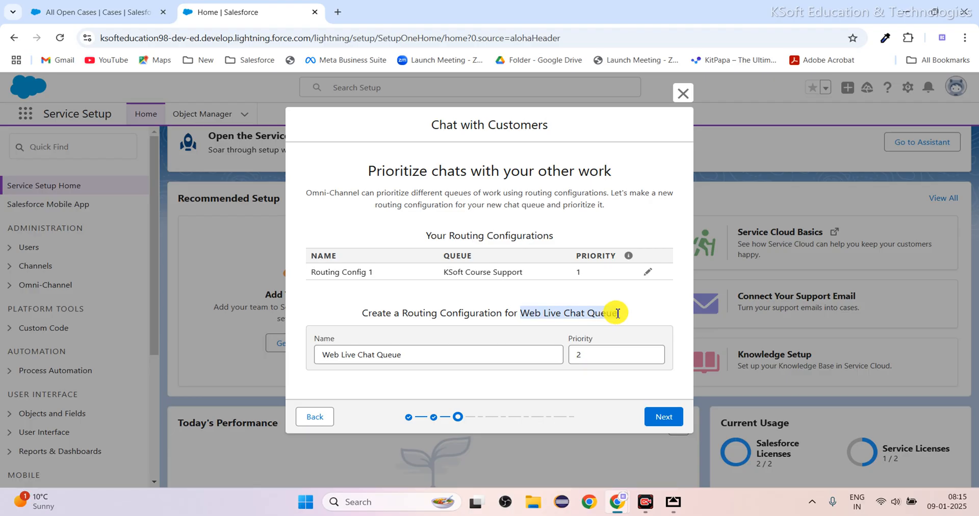
pyautogui.click(627, 313)
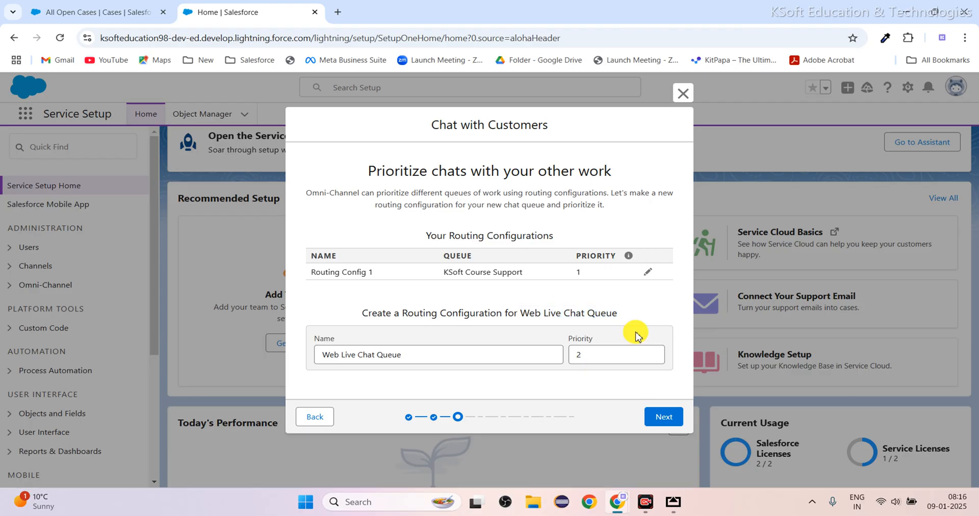
pyautogui.click(663, 417)
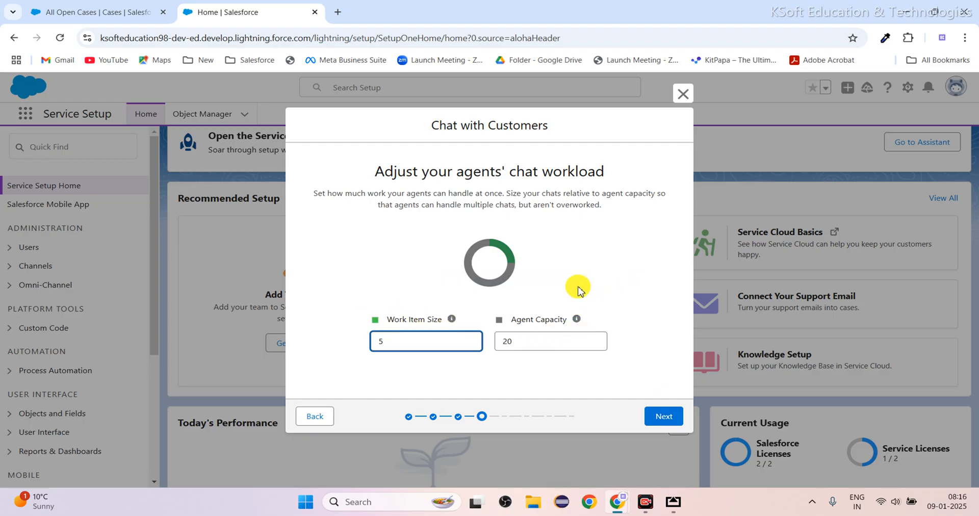
# Set the agent capacity to 5 and the chat work item size to 1.
pyautogui.moveTo(547, 334); pyautogui.dragTo(493, 349)
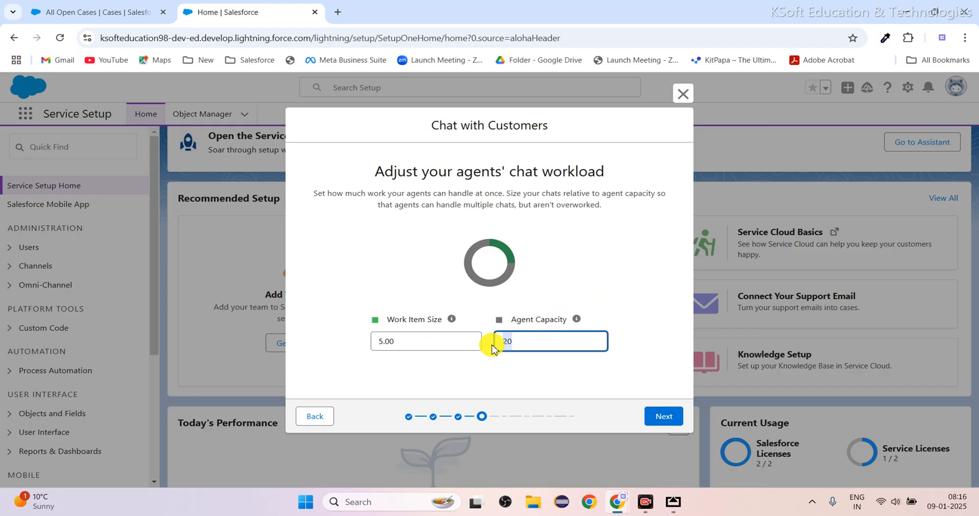
pyautogui.press('BackSpace')
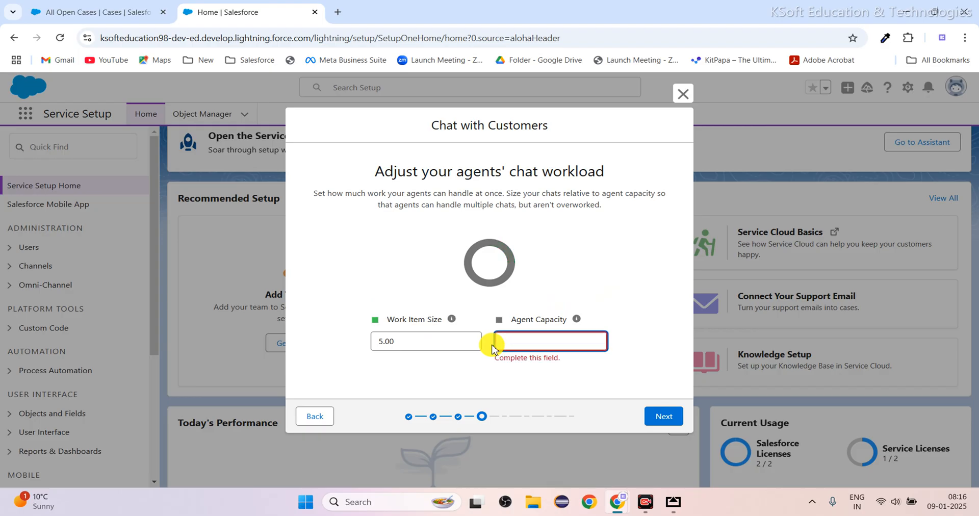
pyautogui.write('5')
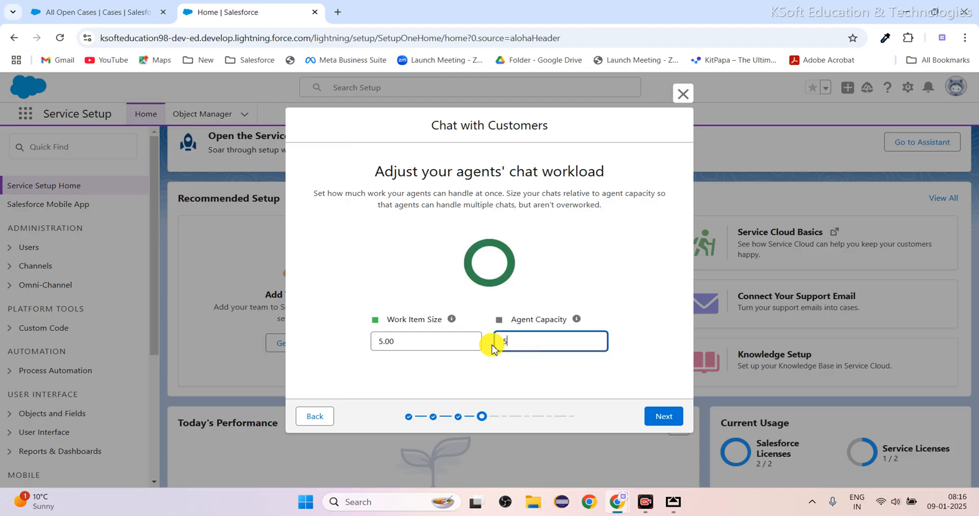
pyautogui.click(570, 270)
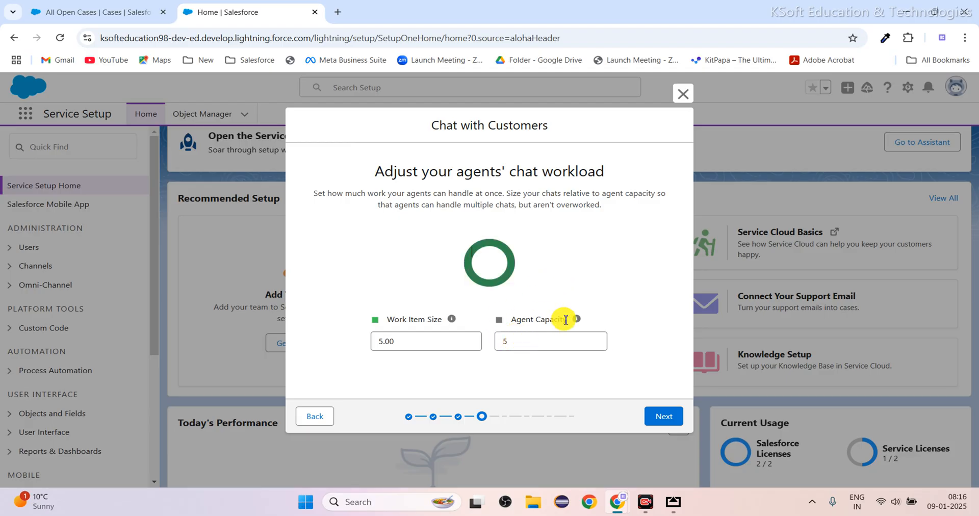
pyautogui.doubleClick(405, 343)
pyautogui.press('BackSpace')
pyautogui.write('5')
pyautogui.press('BackSpace')
pyautogui.write('1')
pyautogui.click(351, 257)
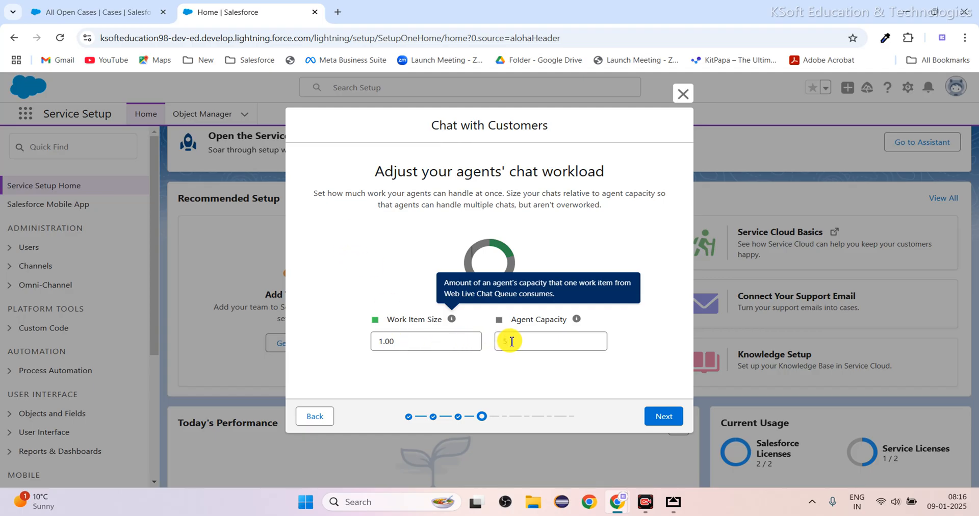
# Set the agent capacity to 20 and the chat work item size to 5.
pyautogui.click(512, 342)
pyautogui.press('BackSpace')
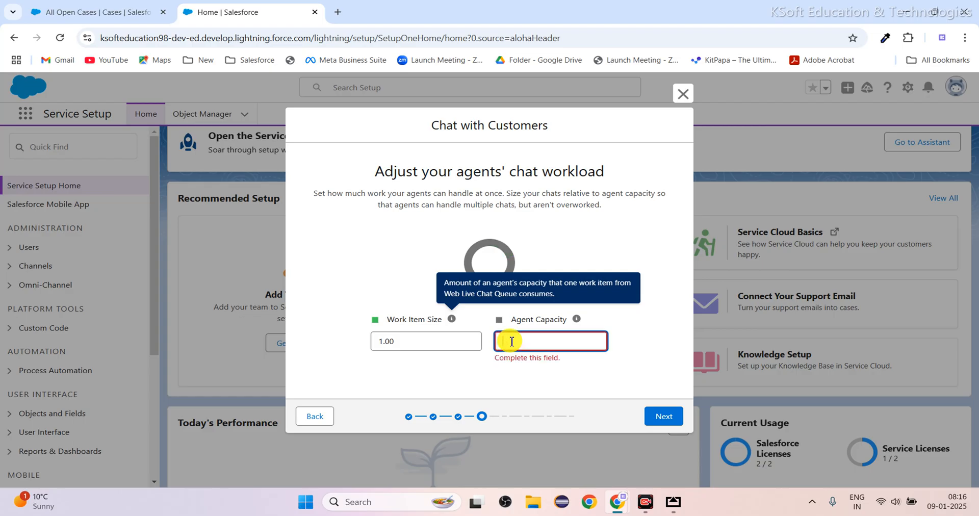
pyautogui.write('20')
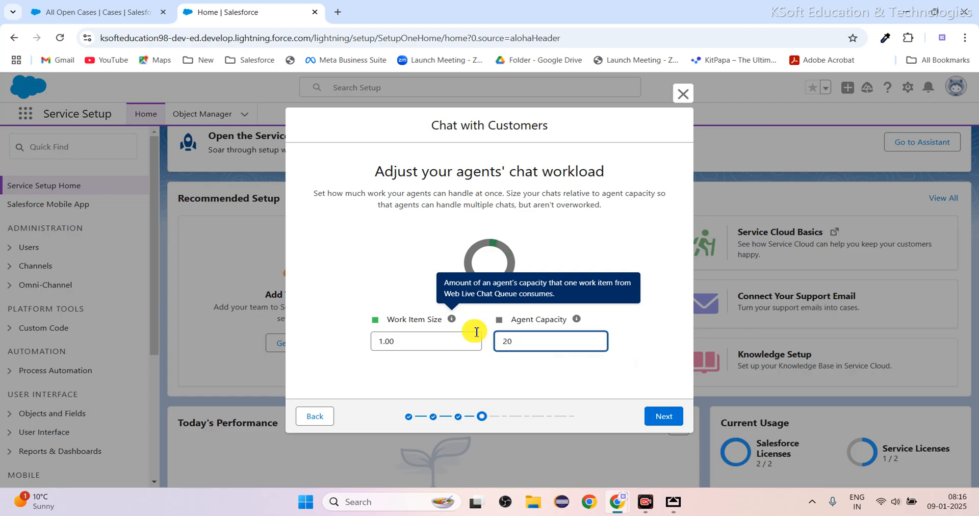
pyautogui.click(365, 321)
pyautogui.click(386, 343)
pyautogui.click(335, 337)
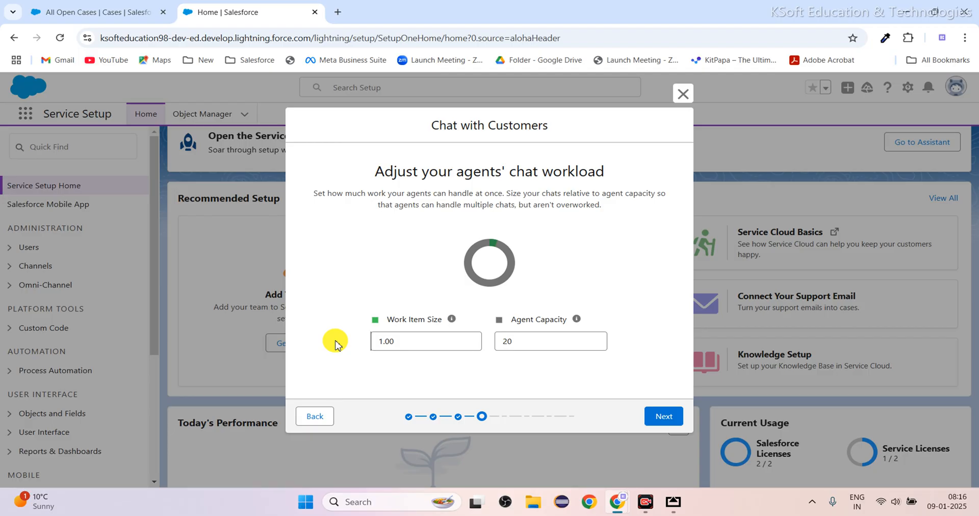
pyautogui.click(412, 343)
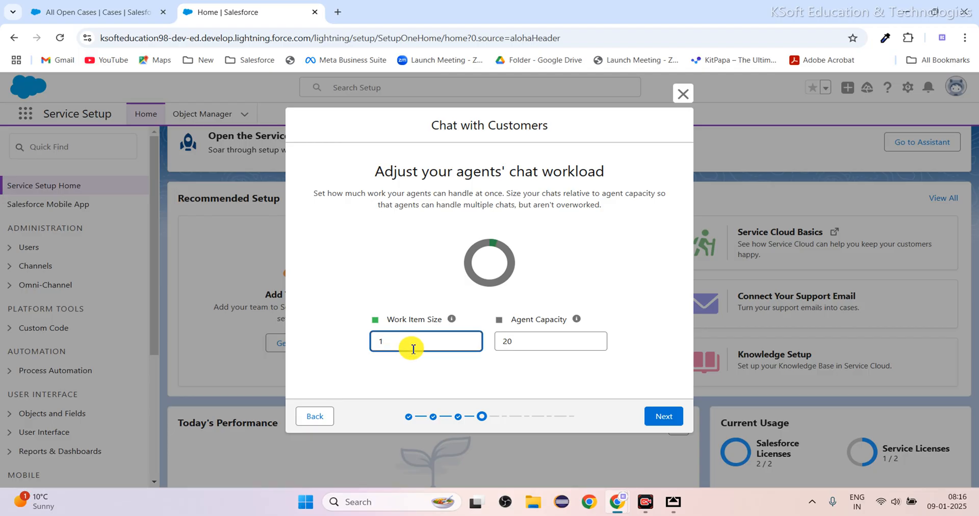
pyautogui.write('5')
pyautogui.click(350, 324)
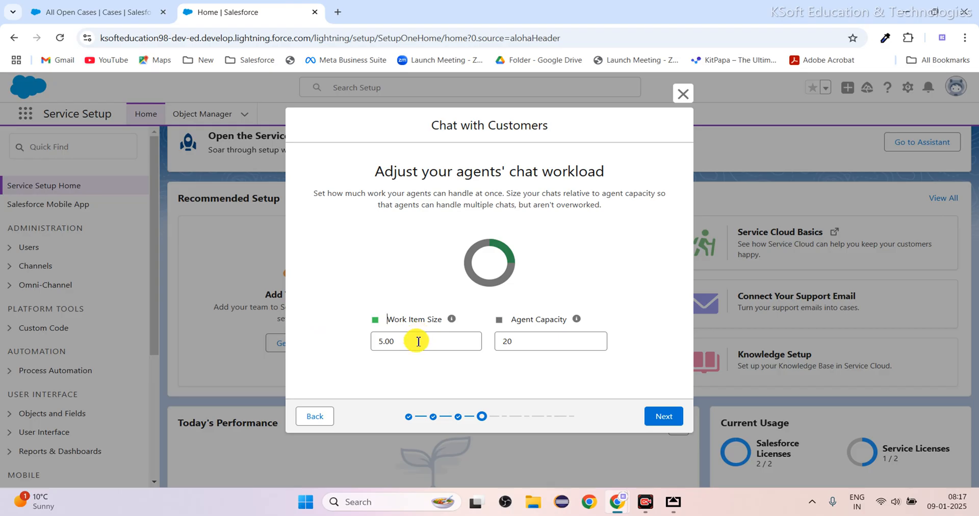
# Switch to the whiteboard app showing the handwritten topic list and the agent diagram.
pyautogui.click(674, 501)
pyautogui.doubleClick(561, 344)
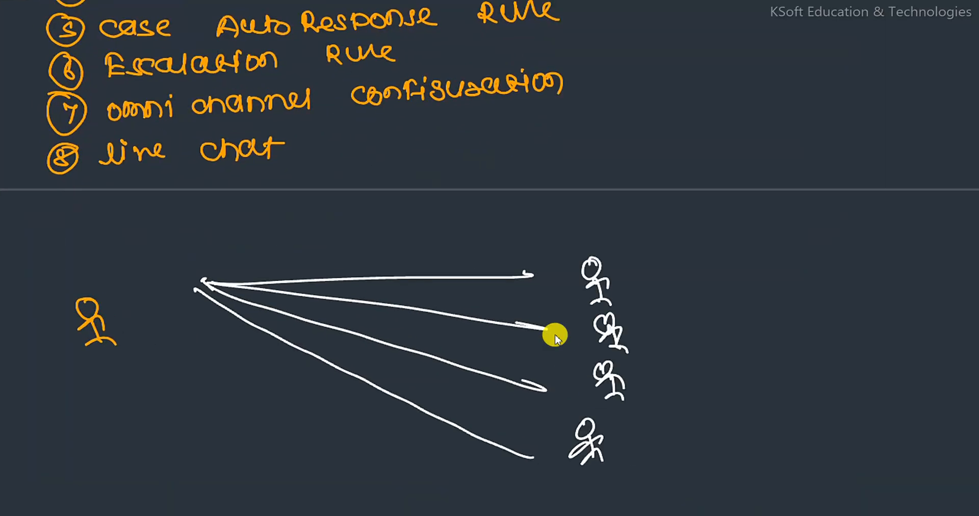
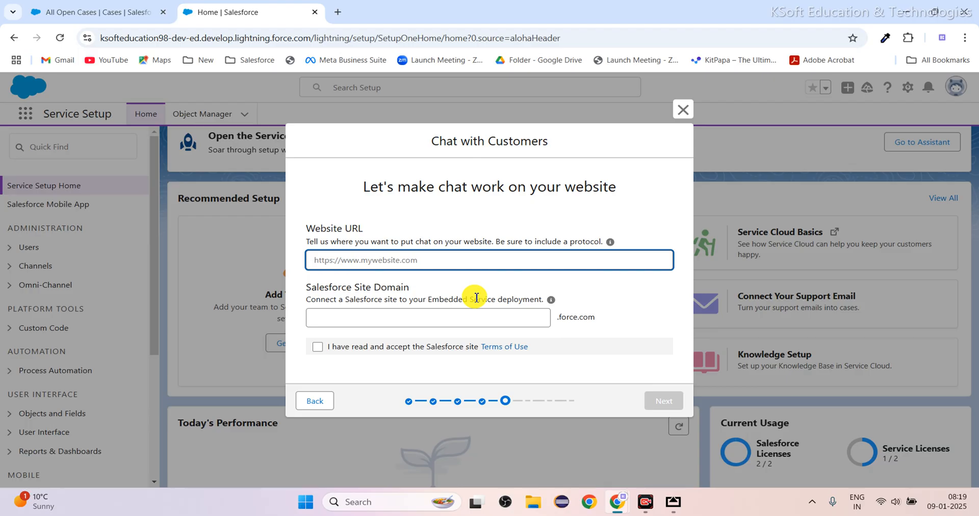
pyautogui.write('h')
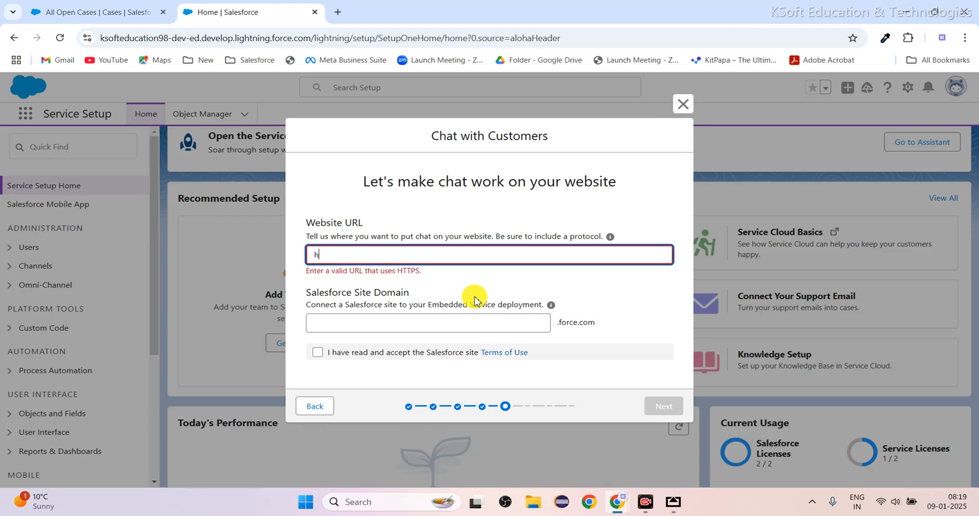
pyautogui.write('ttps://*')
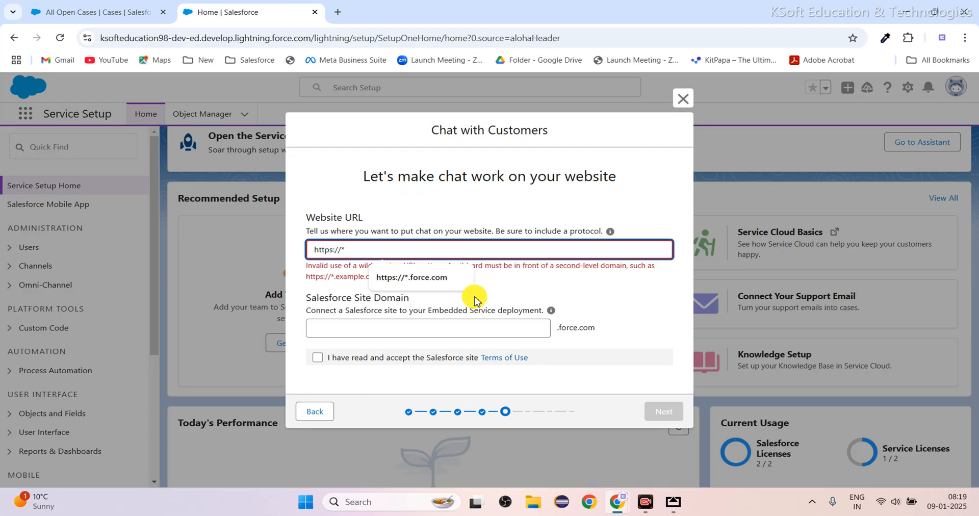
pyautogui.write('.force.com')
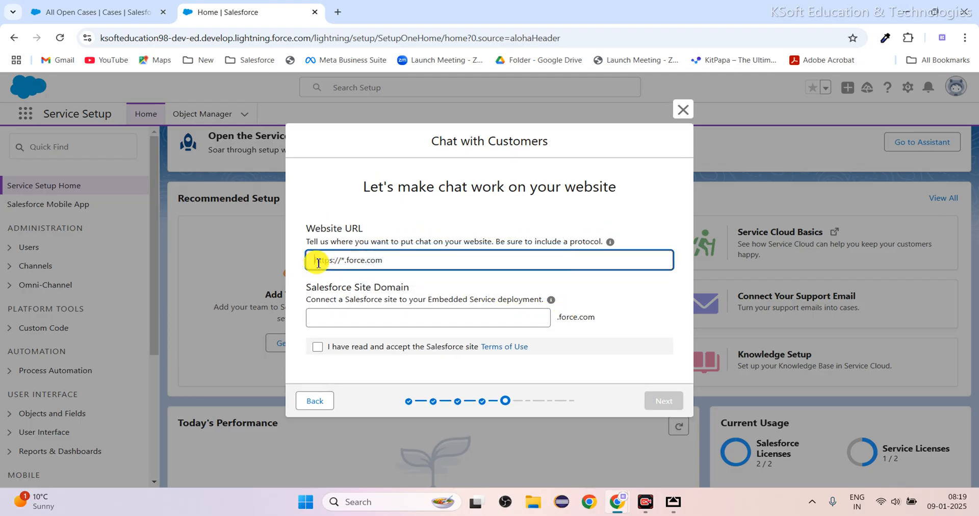
pyautogui.moveTo(318, 263); pyautogui.dragTo(422, 259)
pyautogui.click(423, 259)
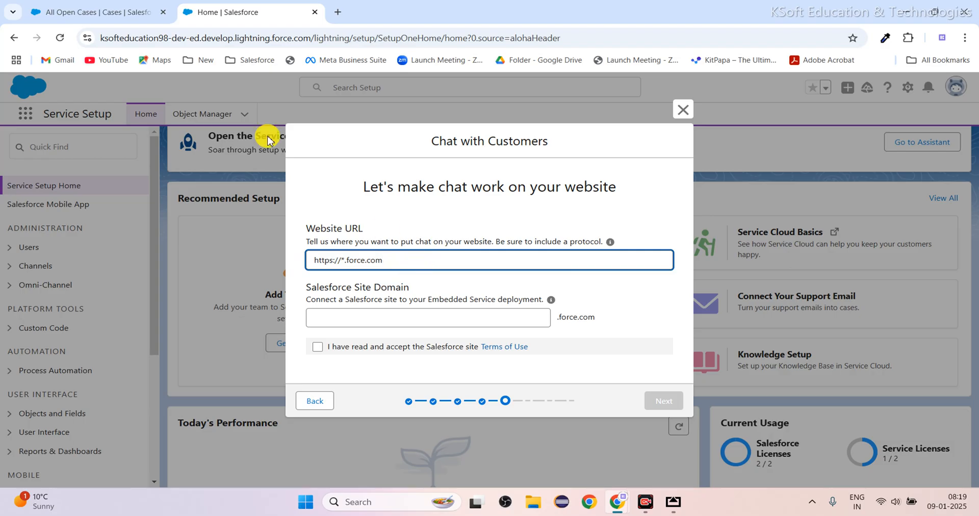
pyautogui.moveTo(273, 38); pyautogui.dragTo(312, 38)
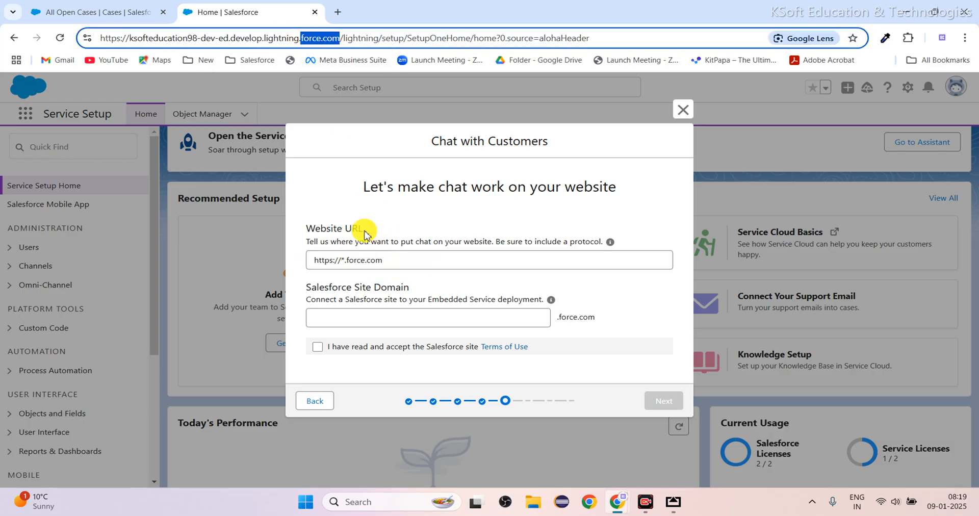
pyautogui.click(347, 260)
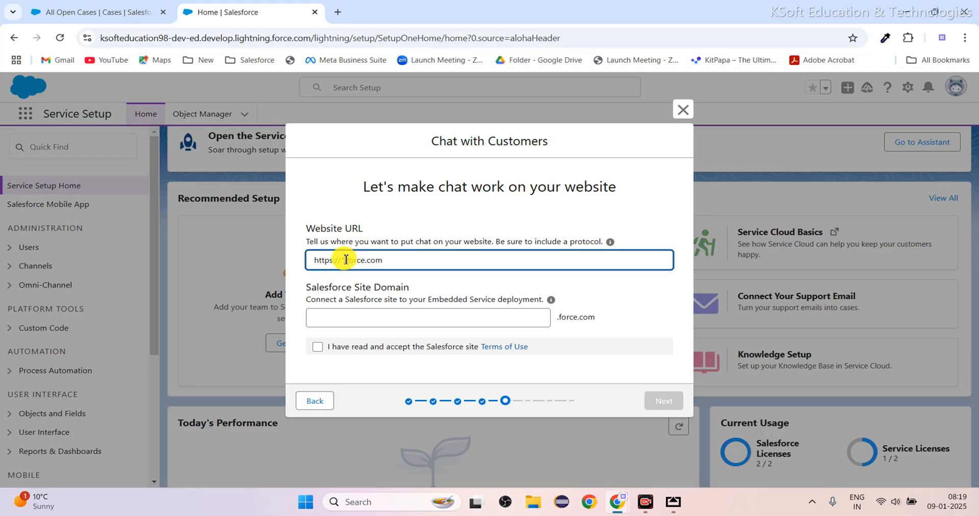
pyautogui.write('*.')
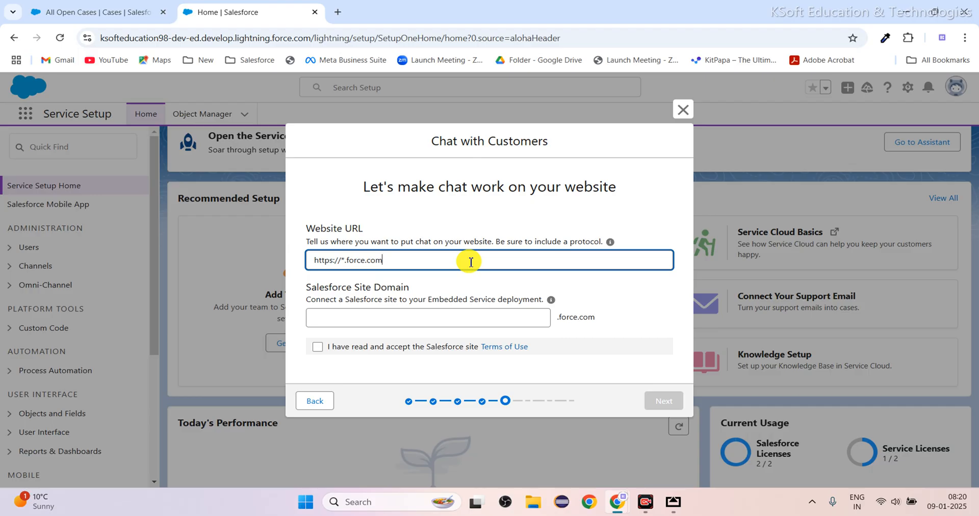
# Enter mylivewebchat as the Salesforce site domain, accept the site terms of use, and try to continue.
pyautogui.click(374, 316)
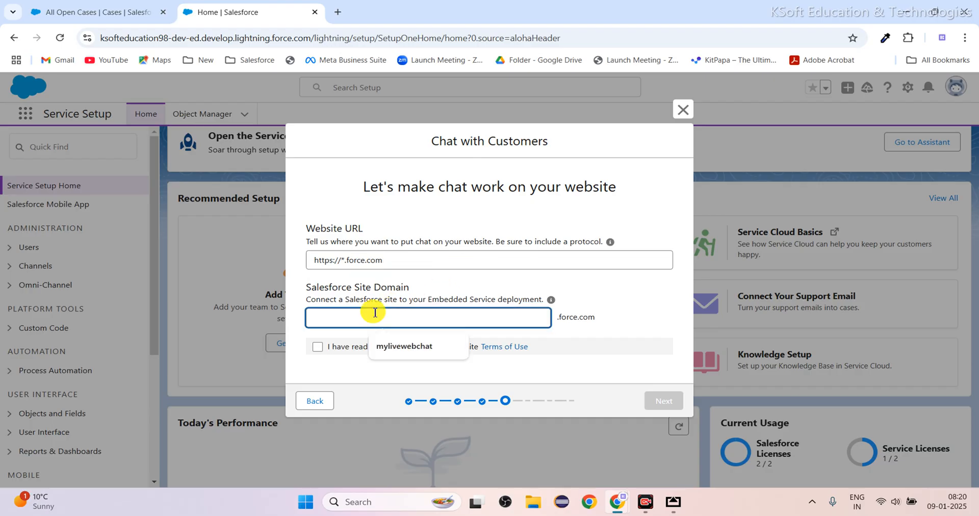
pyautogui.write('my')
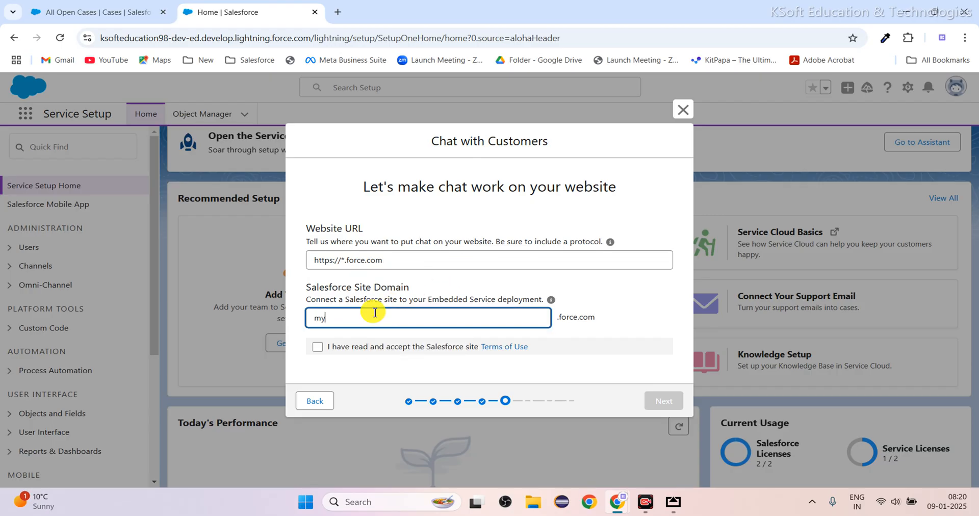
pyautogui.write('livewebchat')
pyautogui.click(598, 306)
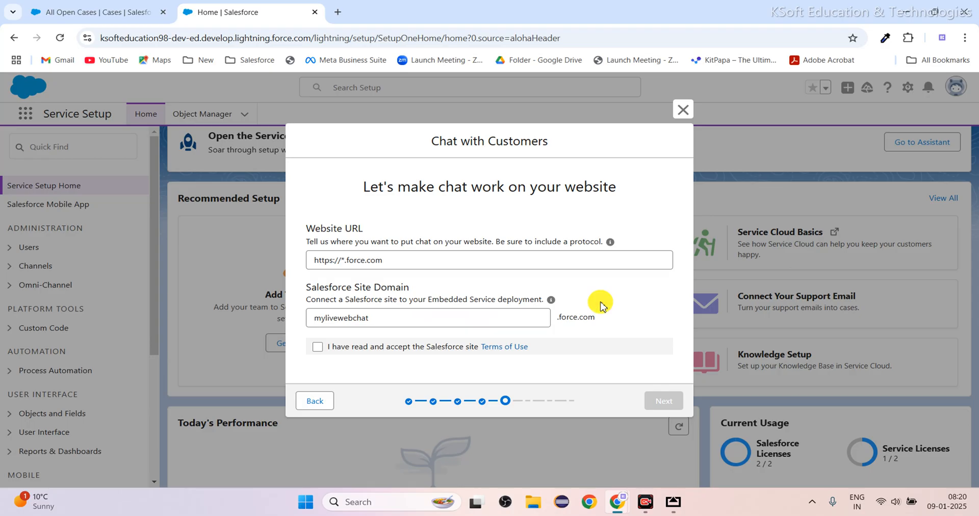
pyautogui.click(321, 351)
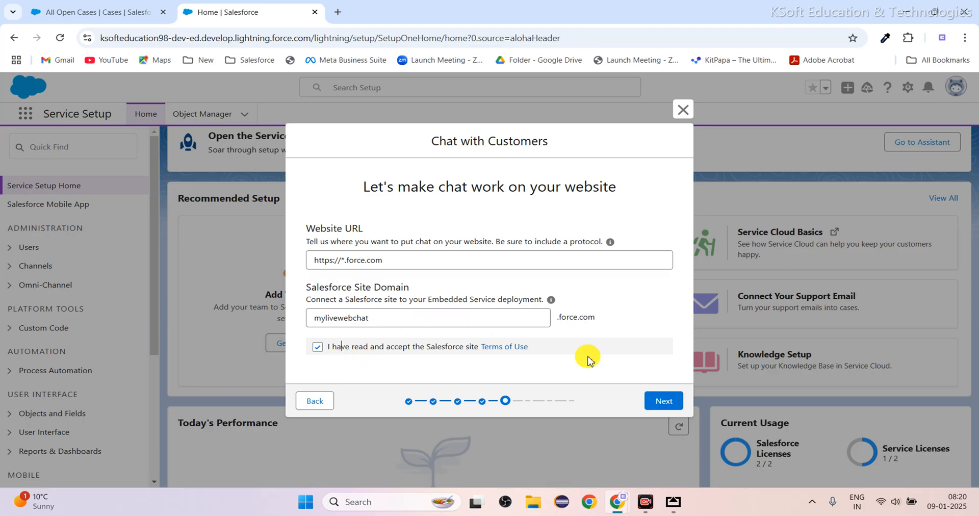
pyautogui.click(662, 401)
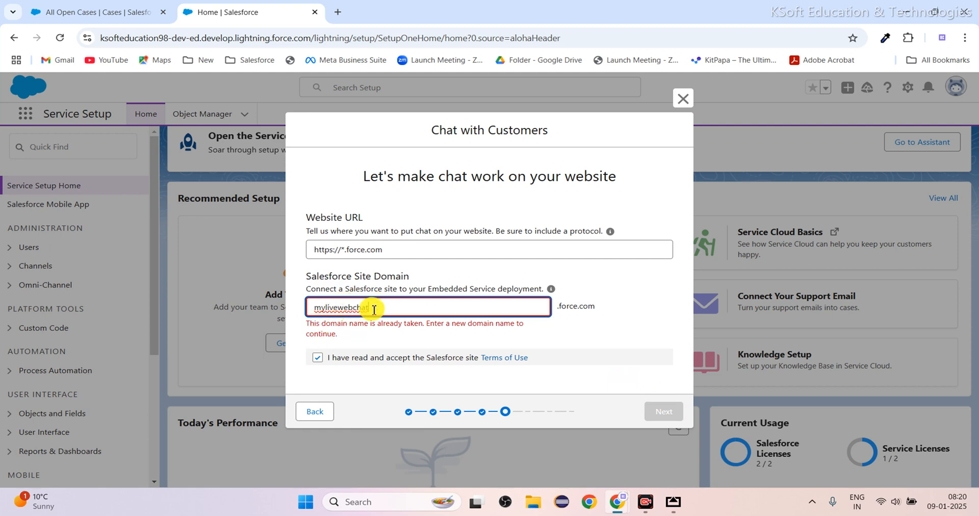
# Set the Salesforce site domain to mylivewebchatsupport and proceed to the chat type page.
pyautogui.write('support')
pyautogui.click(488, 302)
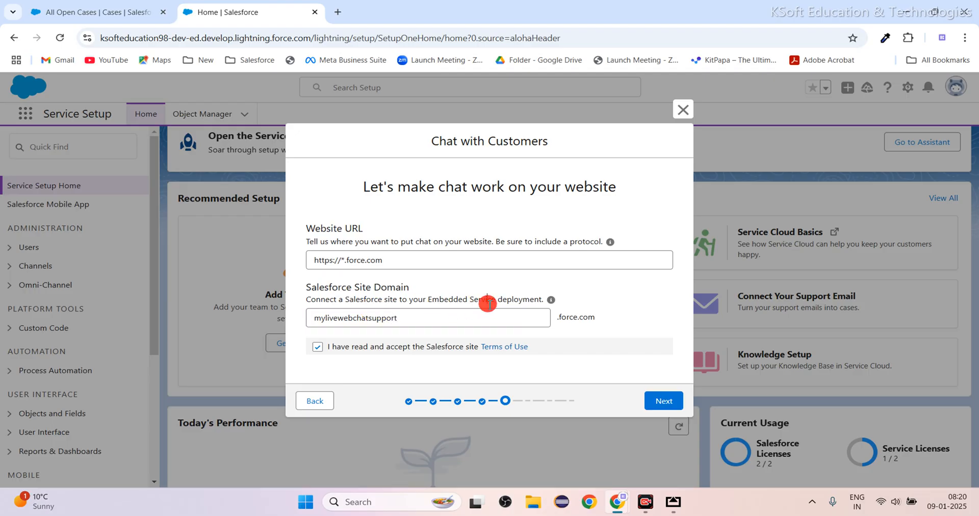
pyautogui.click(663, 400)
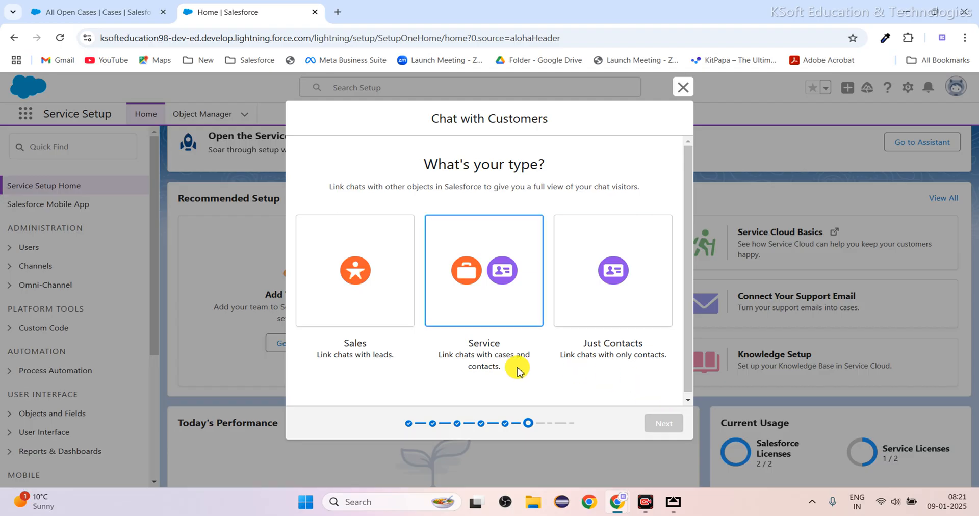
# Choose the Service chat type linking cases and contacts, and continue with Offline Support left off.
pyautogui.click(495, 270)
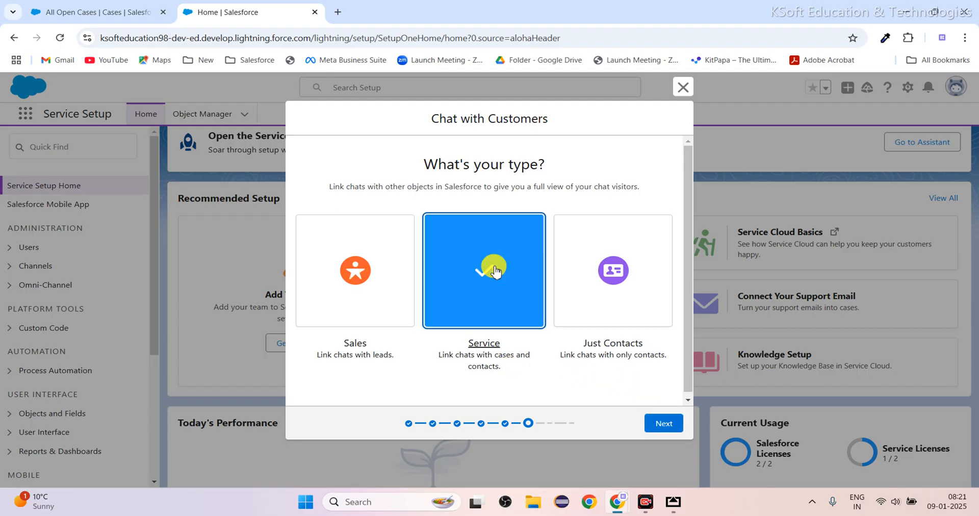
pyautogui.click(664, 423)
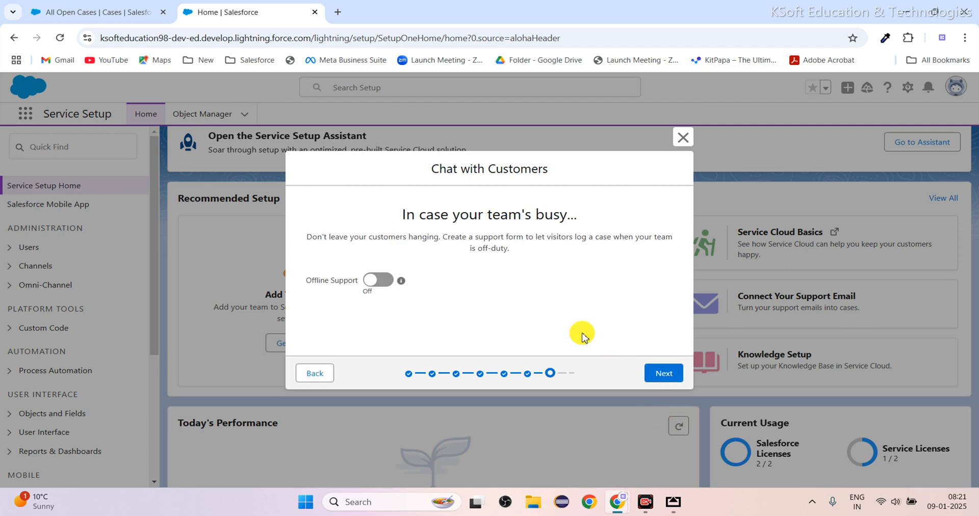
pyautogui.click(669, 374)
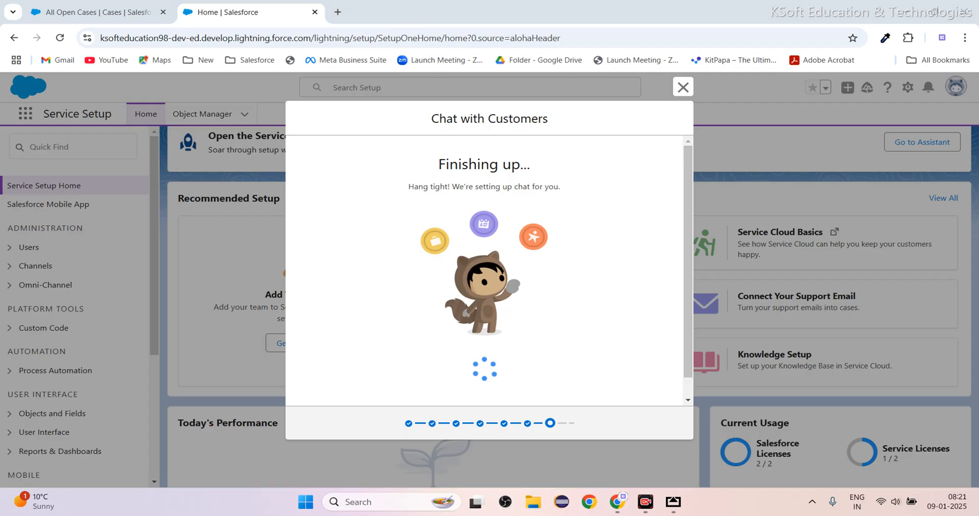
pyautogui.press('super+e')
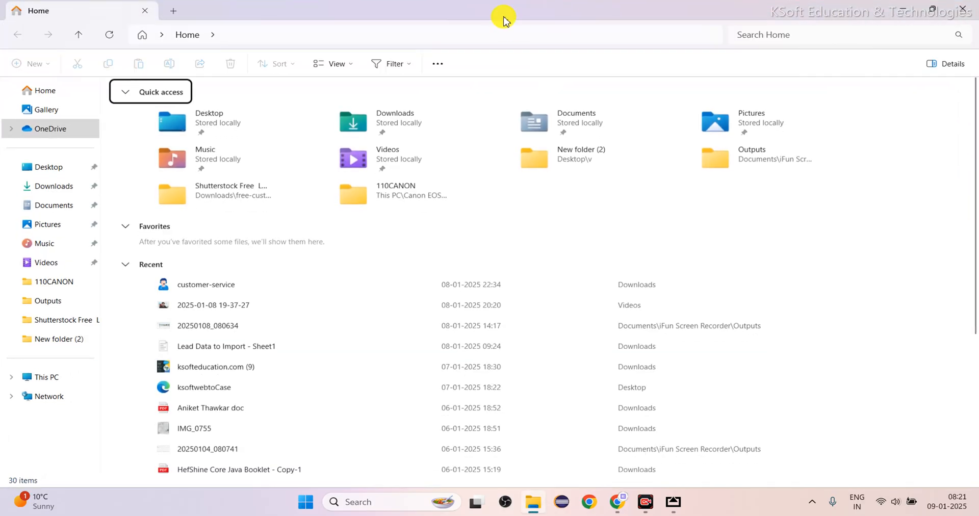
pyautogui.moveTo(499, 14); pyautogui.dragTo(427, 1)
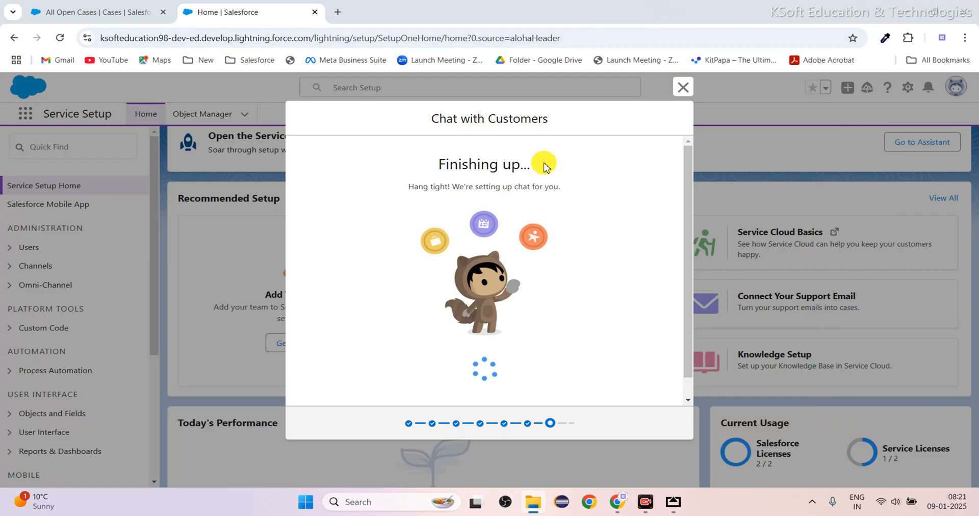
pyautogui.scroll(-1, 486, 319)
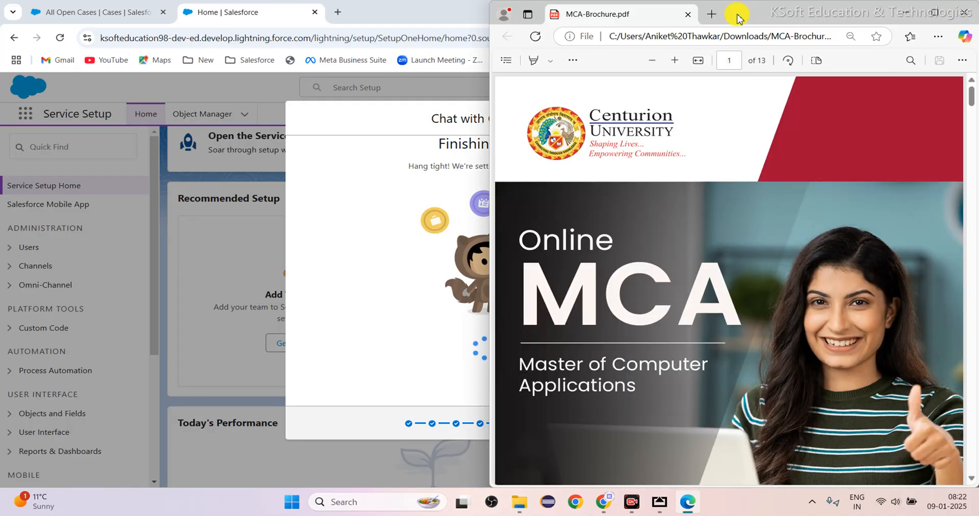
pyautogui.click(964, 18)
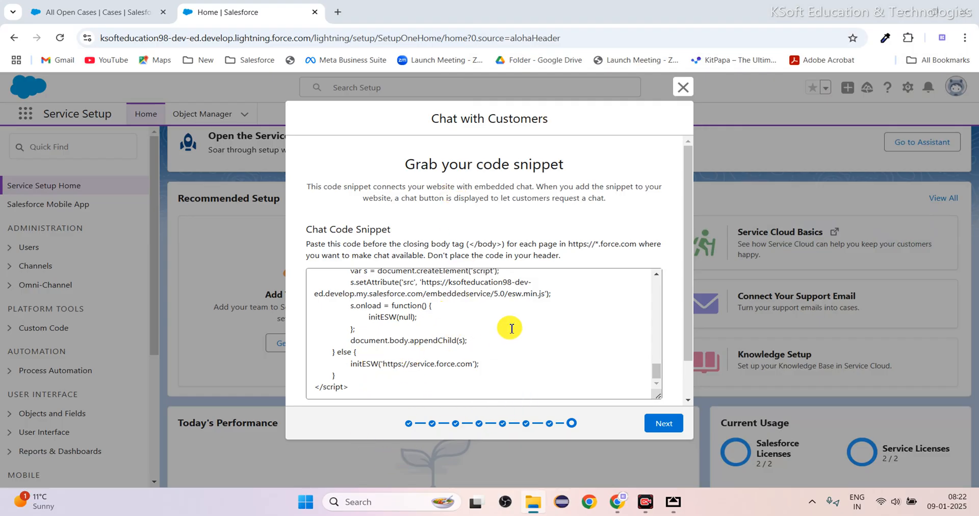
# Copy the generated chat code snippet to the clipboard and look through its contents.
pyautogui.scroll(10, 505, 331)
pyautogui.scroll(-10, 511, 328)
pyautogui.scroll(-1, 512, 328)
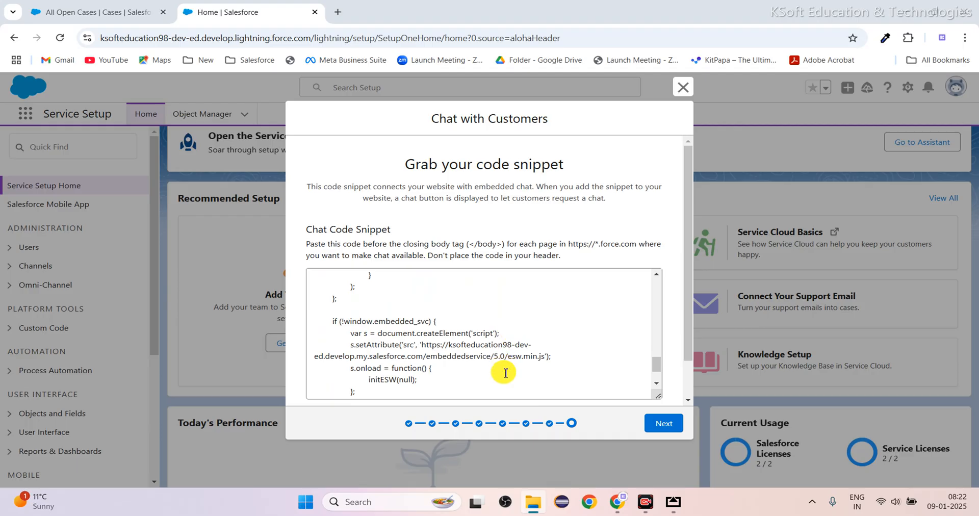
pyautogui.scroll(-5, 515, 356)
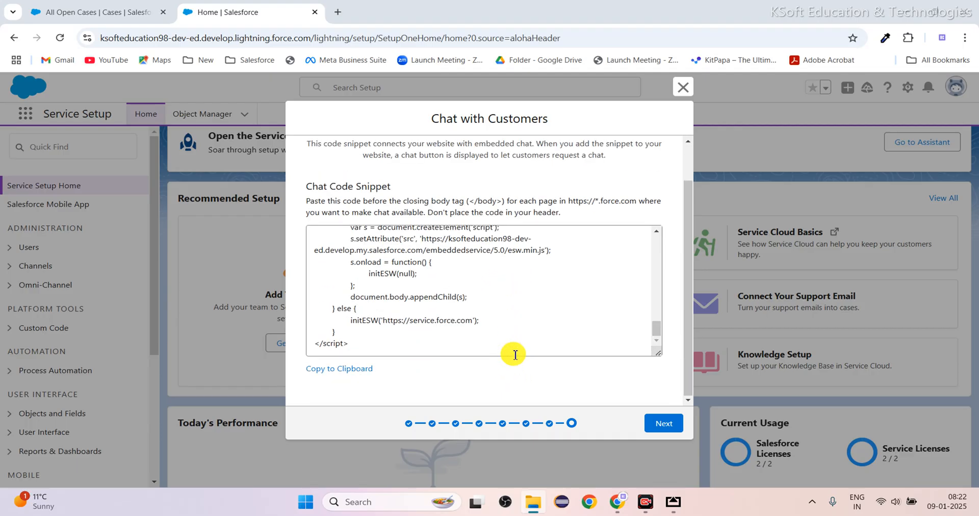
pyautogui.click(329, 369)
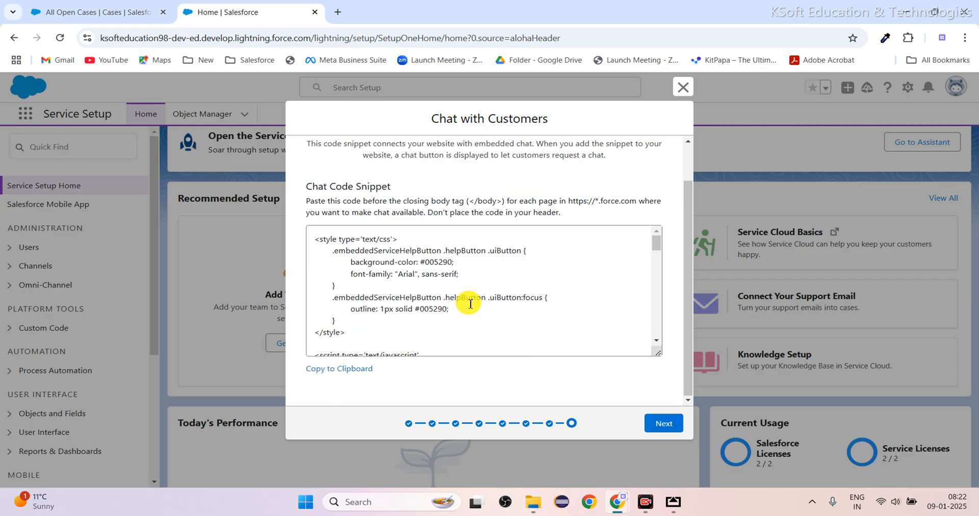
pyautogui.scroll(1, 470, 305)
pyautogui.scroll(10, 471, 304)
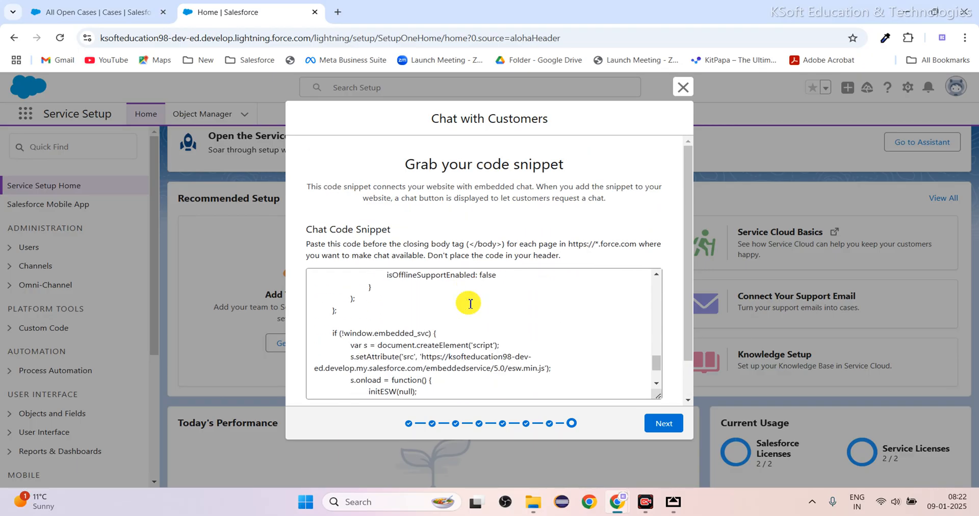
pyautogui.scroll(2, 470, 304)
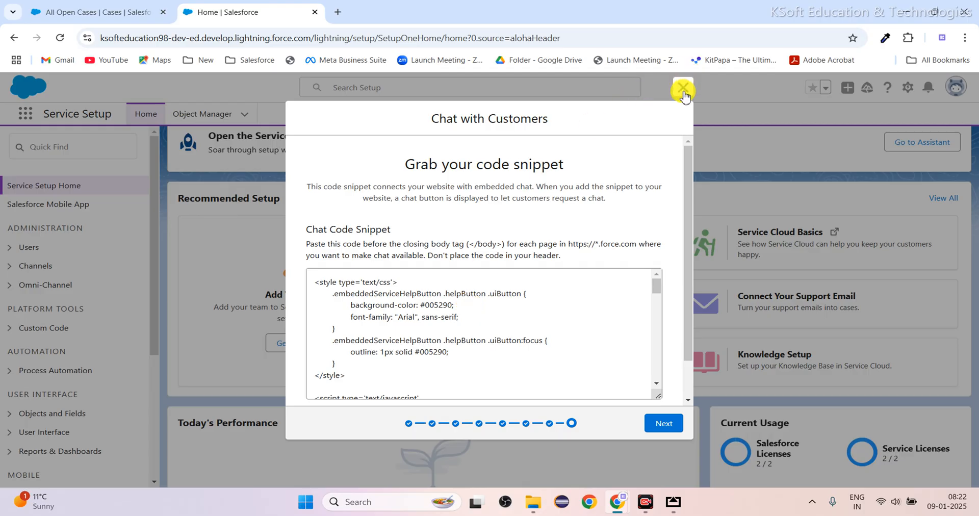
# Continue past the code snippet page and finish the Chat with Customers flow.
pyautogui.click(663, 424)
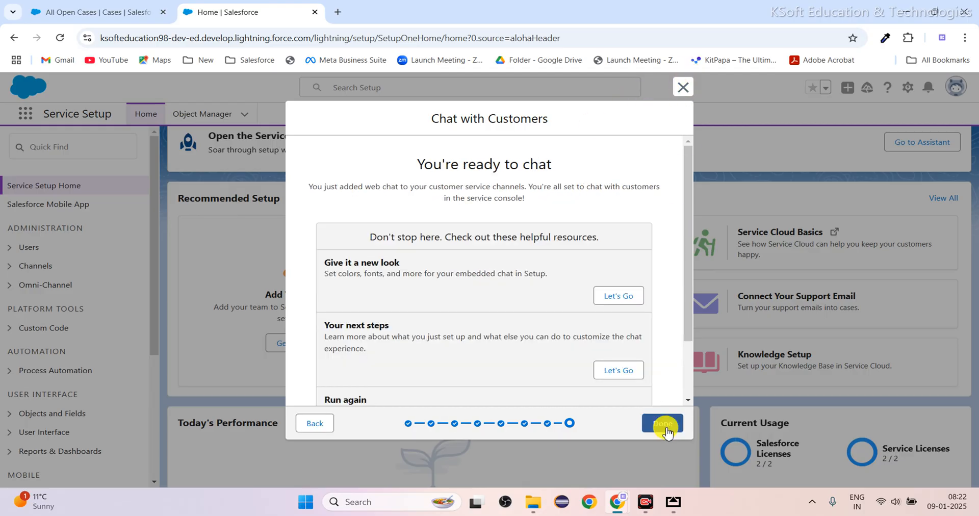
pyautogui.scroll(-3, 469, 317)
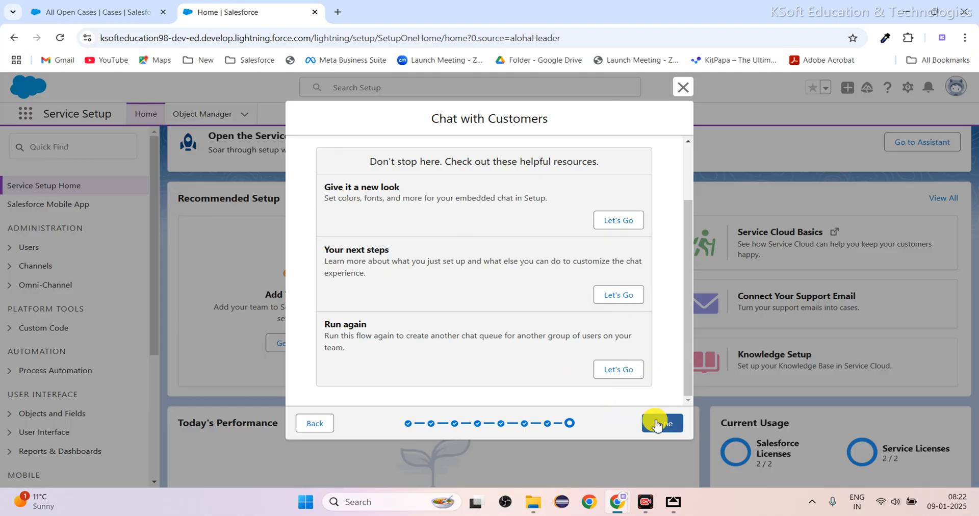
pyautogui.click(658, 424)
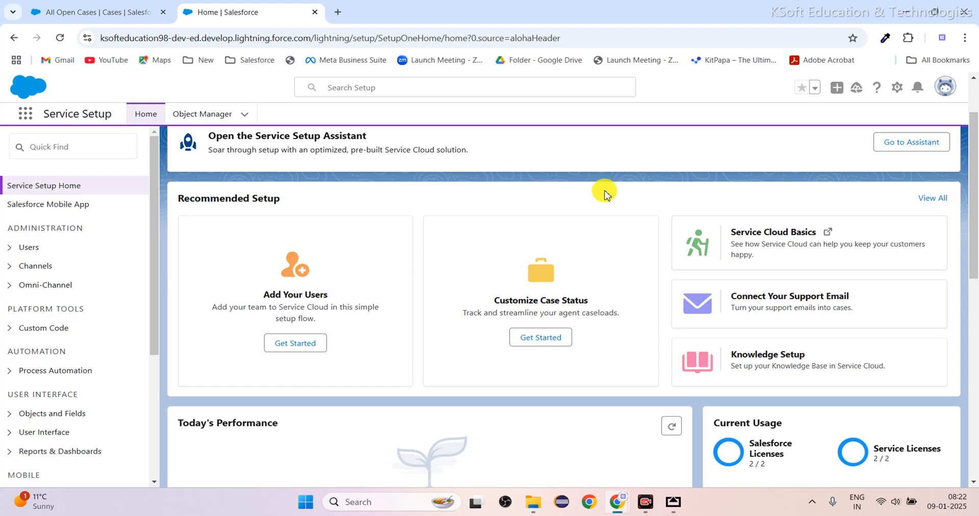
# Open the Developer Console and close the ApexWebServicesExa and ApexCalloutPostExa class files.
pyautogui.click(897, 88)
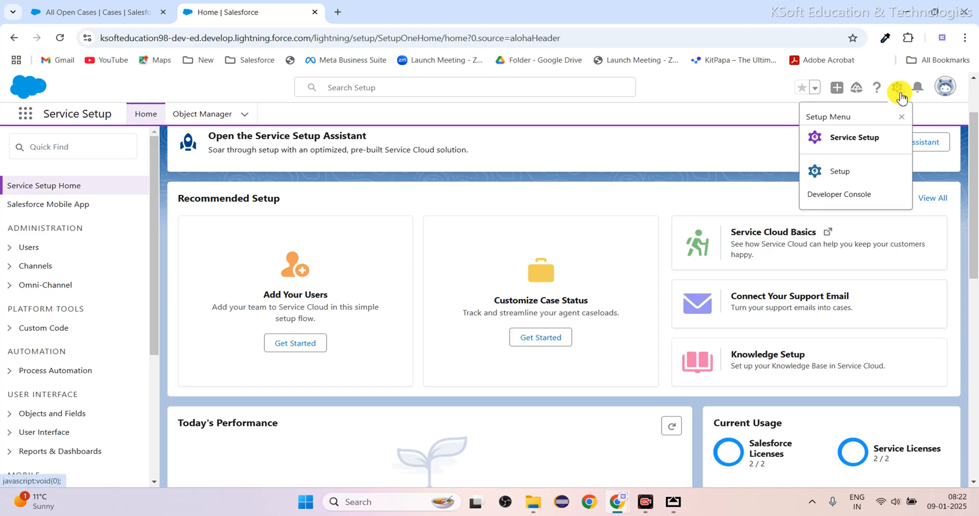
pyautogui.click(853, 198)
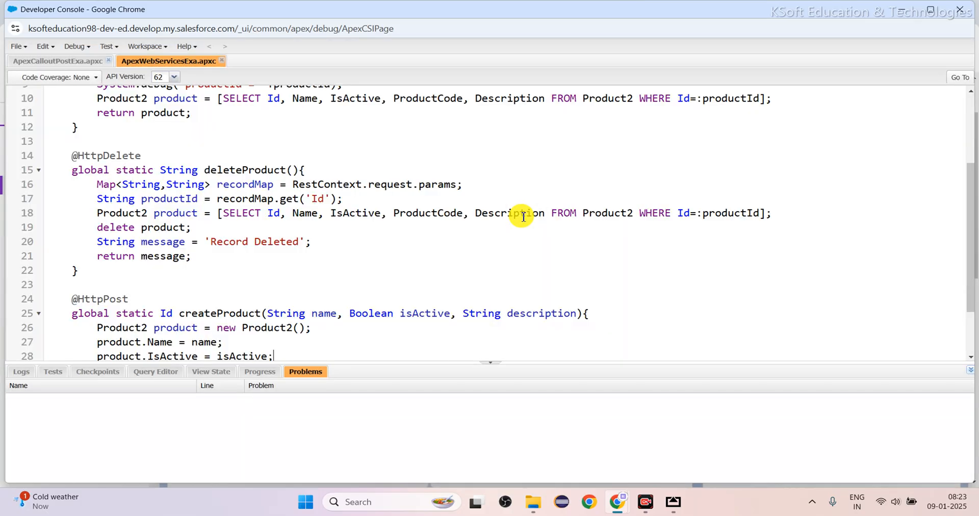
pyautogui.click(221, 61)
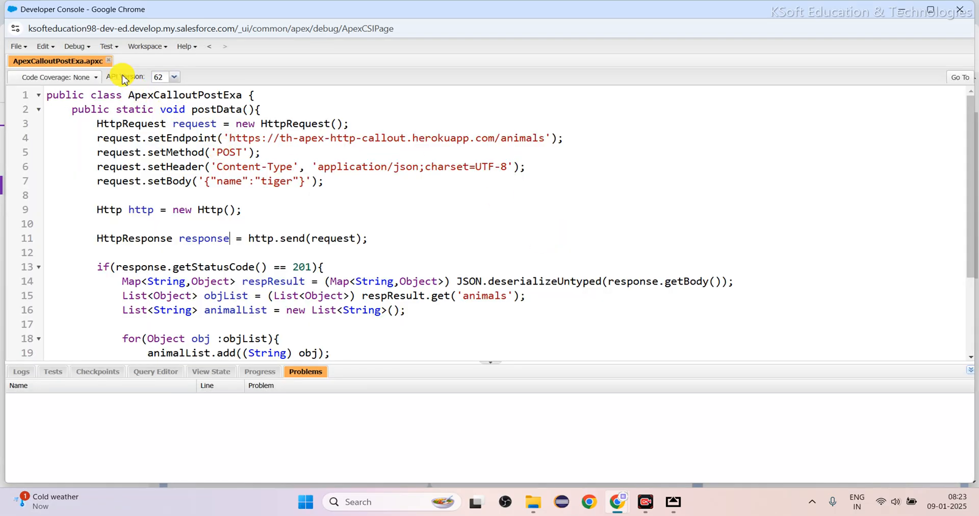
pyautogui.click(108, 61)
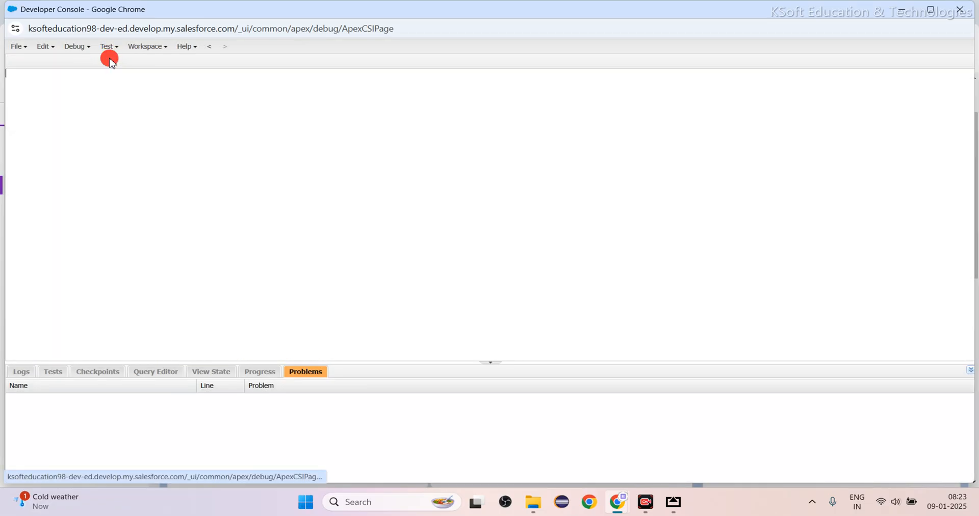
# Create a new Visualforce page named LiveWebChatPage.
pyautogui.click(20, 48)
pyautogui.moveTo(48, 65)
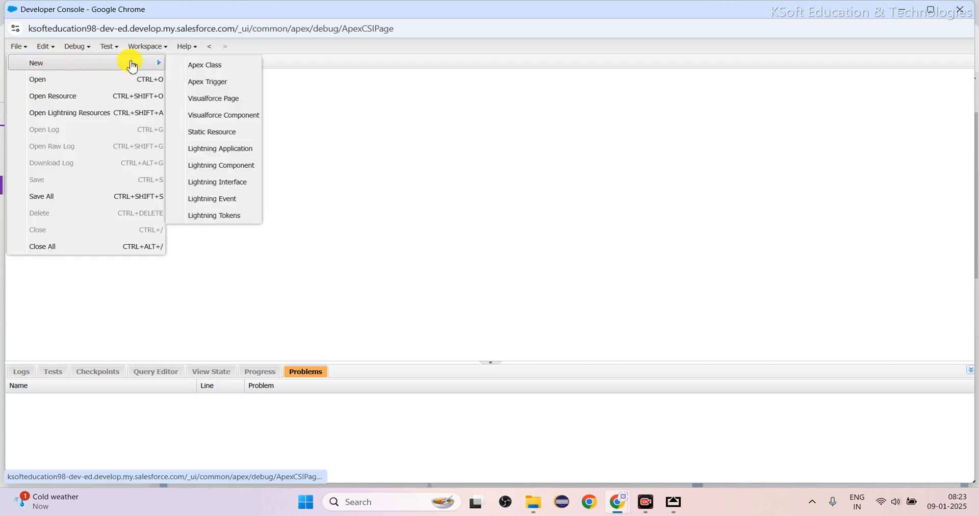
pyautogui.click(213, 99)
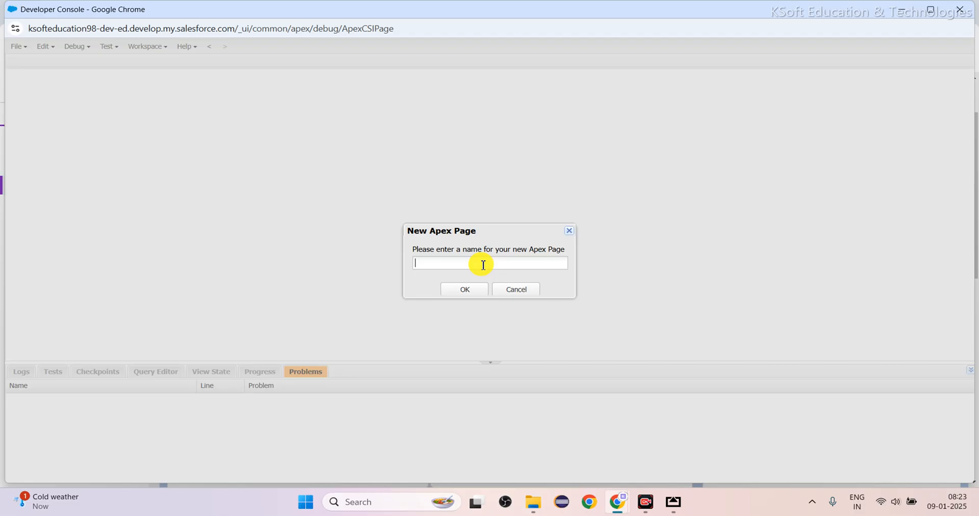
pyautogui.write('LiveWebChat Page')
pyautogui.click(460, 291)
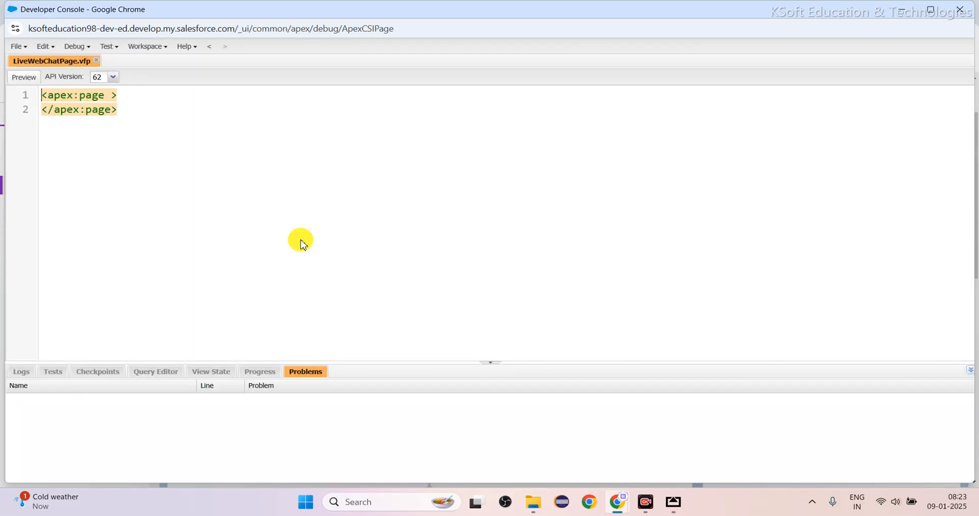
# Paste the copied chat code snippet between the opening and closing apex:page tags and check where it starts and ends.
pyautogui.click(122, 100)
pyautogui.press('Return')
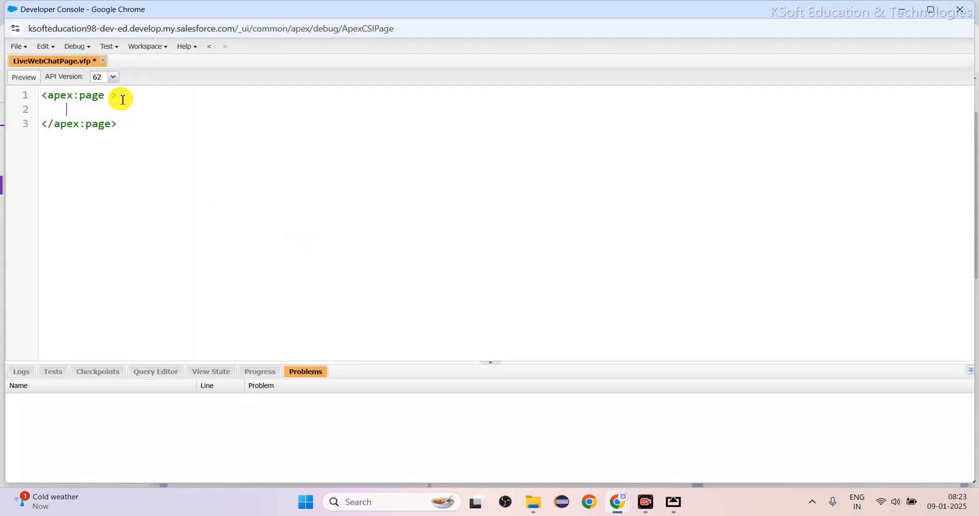
pyautogui.hotkey('ctrl', 'v')
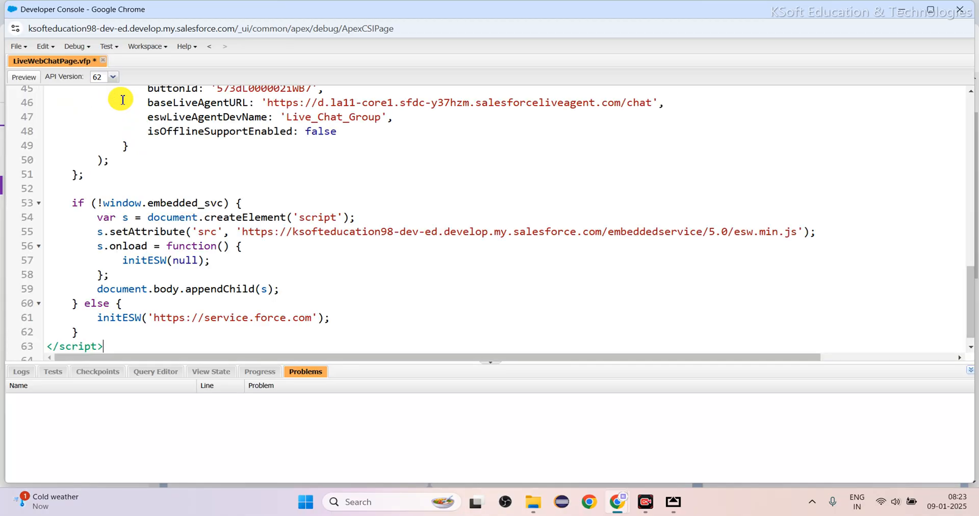
pyautogui.scroll(15, 126, 145)
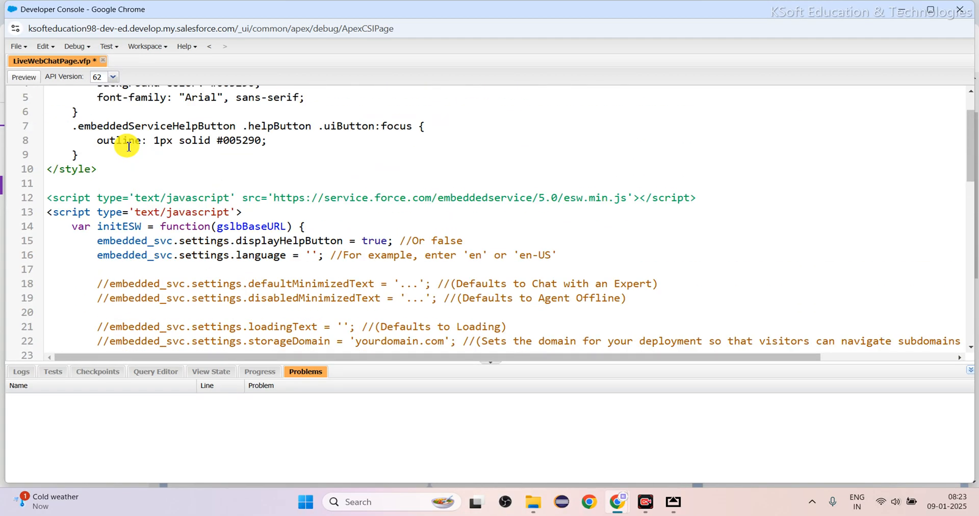
pyautogui.moveTo(47, 95); pyautogui.dragTo(141, 92)
pyautogui.scroll(-15, 172, 213)
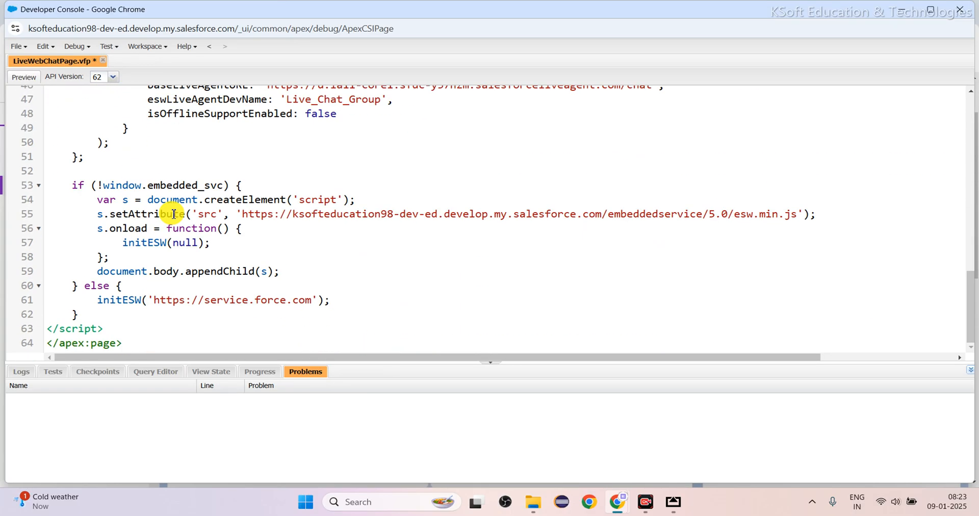
pyautogui.moveTo(133, 342); pyautogui.dragTo(46, 343)
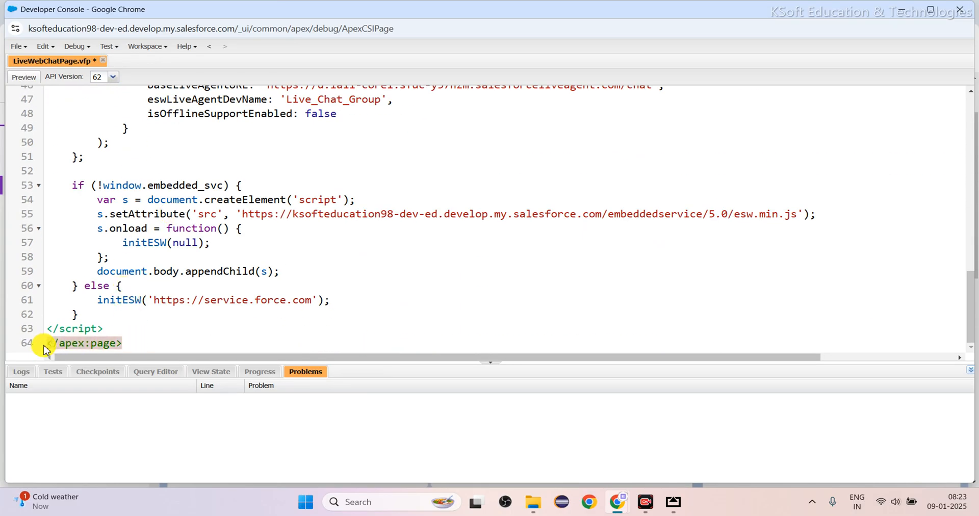
pyautogui.moveTo(123, 325); pyautogui.dragTo(10, 118)
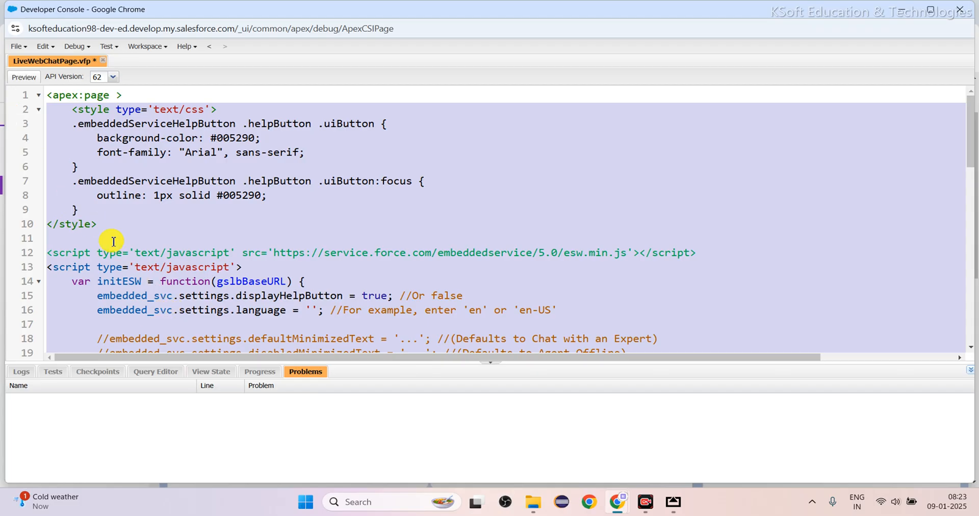
pyautogui.click(241, 229)
pyautogui.click(240, 230)
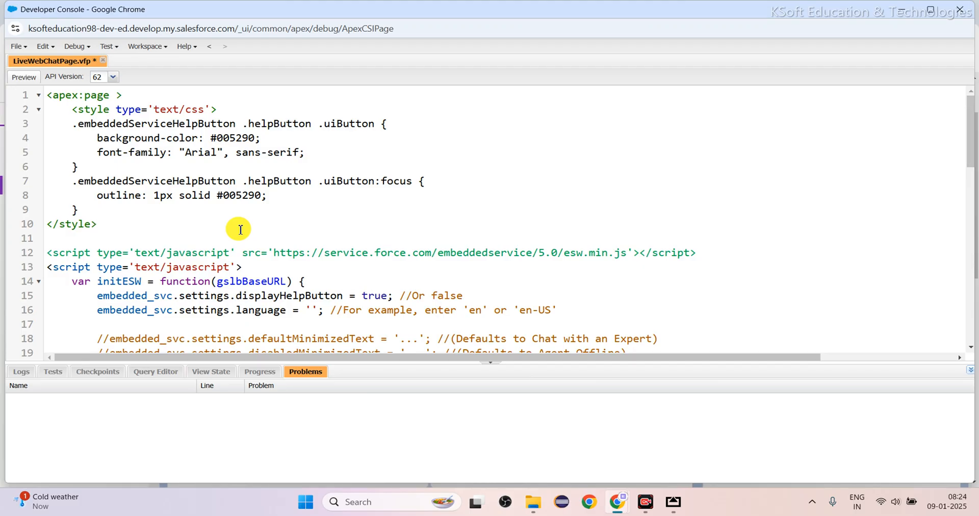
# Save the LiveWebChatPage Visualforce page and open its preview in the browser.
pyautogui.scroll(-13, 240, 229)
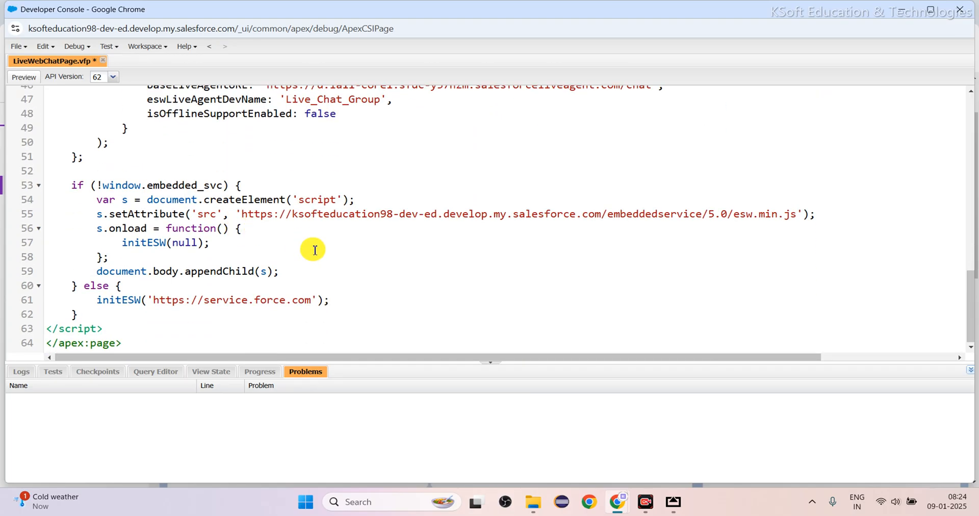
pyautogui.hotkey('ctrl', 's')
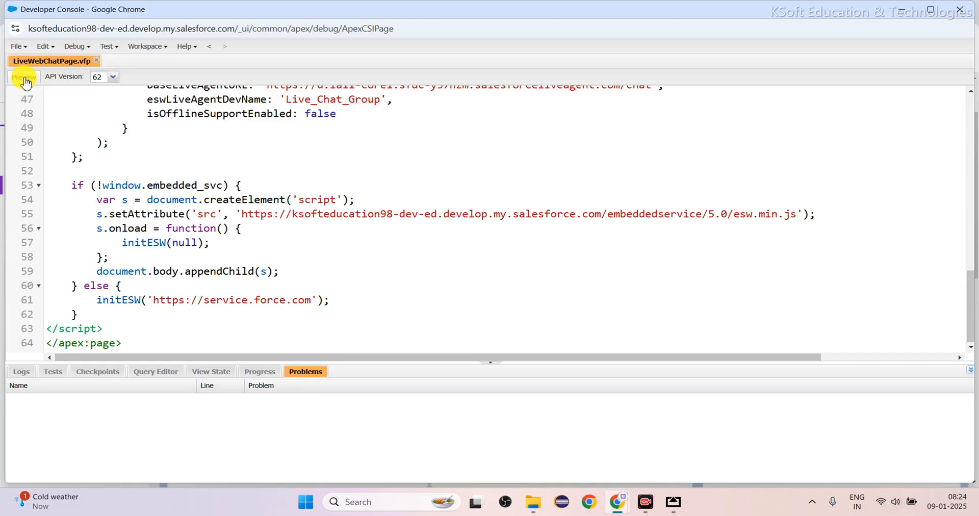
pyautogui.click(24, 79)
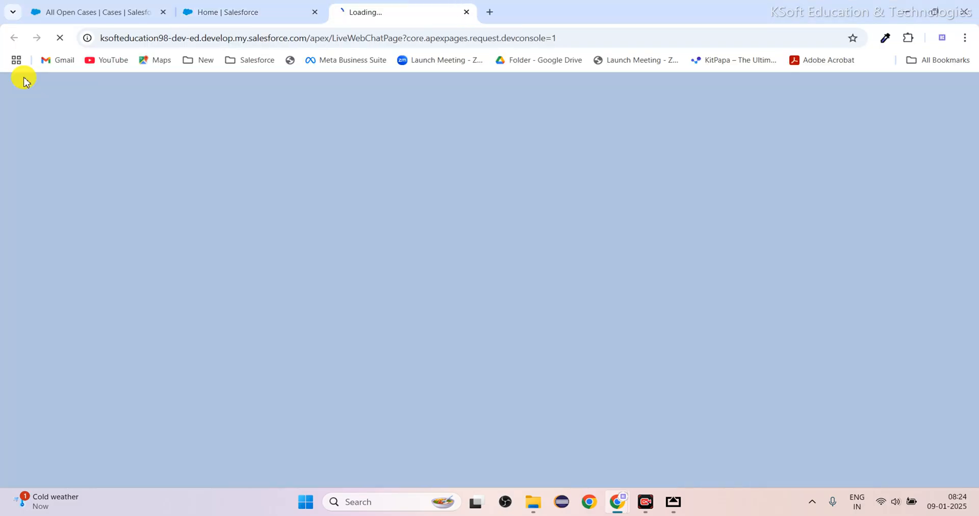
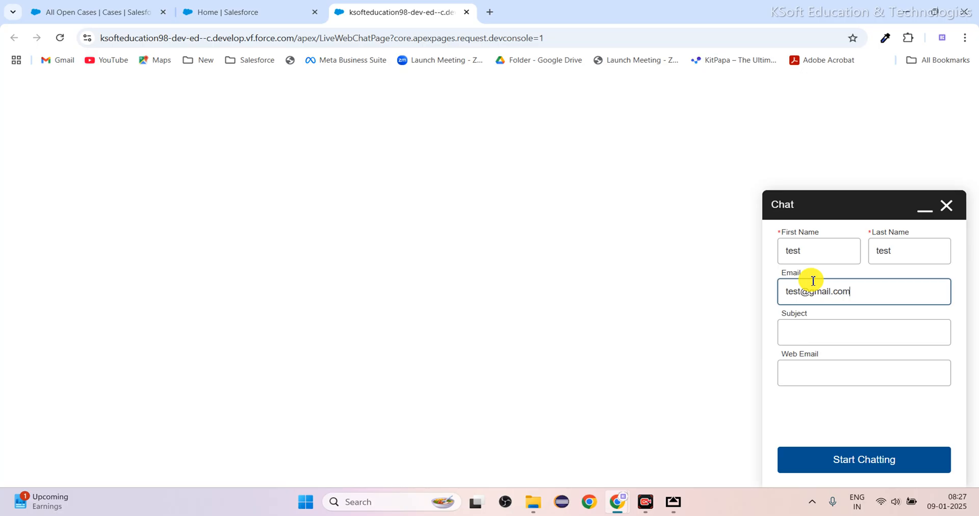
# Copy the email address into the Web Email field, enter "testing" as the subject, and start the chat.
pyautogui.moveTo(867, 290); pyautogui.dragTo(650, 296)
pyautogui.click(809, 363)
pyautogui.click(791, 335)
pyautogui.click(793, 337)
pyautogui.write('testing')
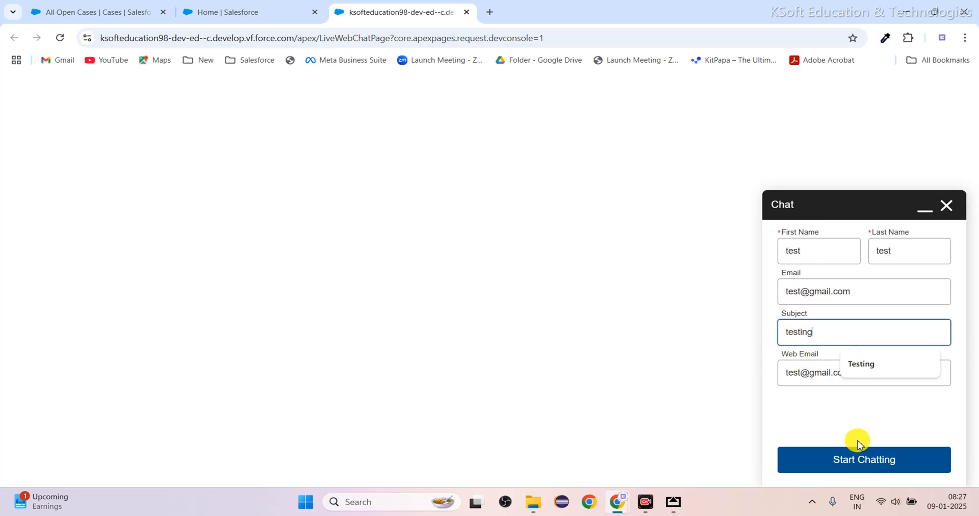
pyautogui.click(864, 457)
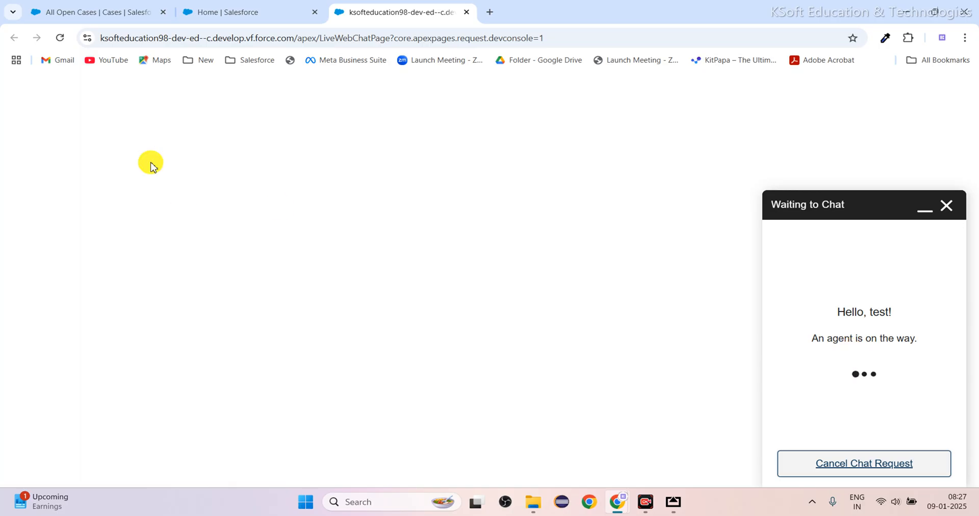
# Accept the incoming chat request in the Service Console, view it under My work, and minimize the Omni-Channel widget.
pyautogui.click(92, 13)
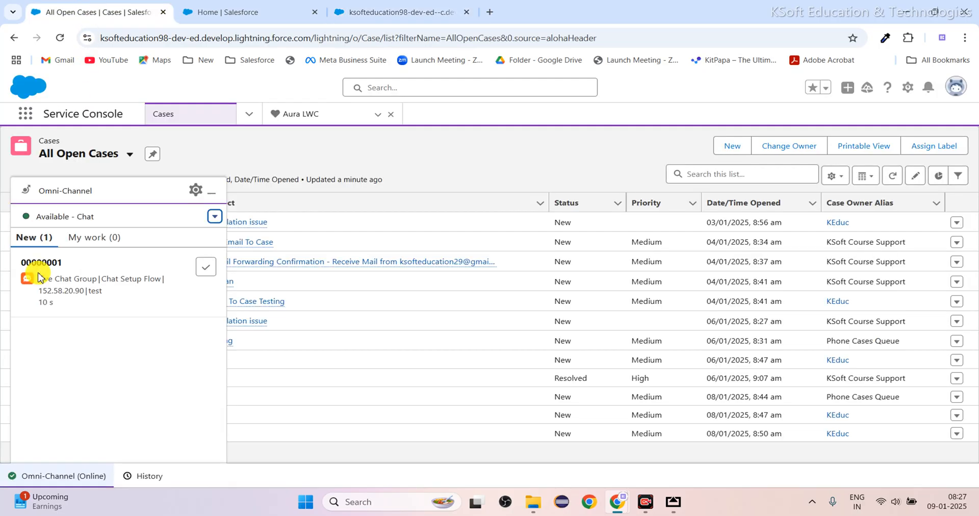
pyautogui.moveTo(68, 279)
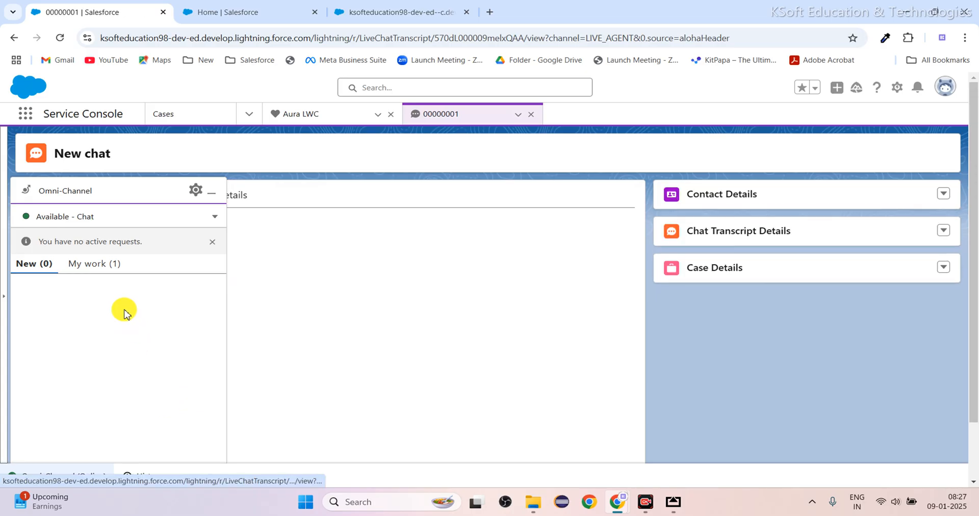
pyautogui.click(109, 270)
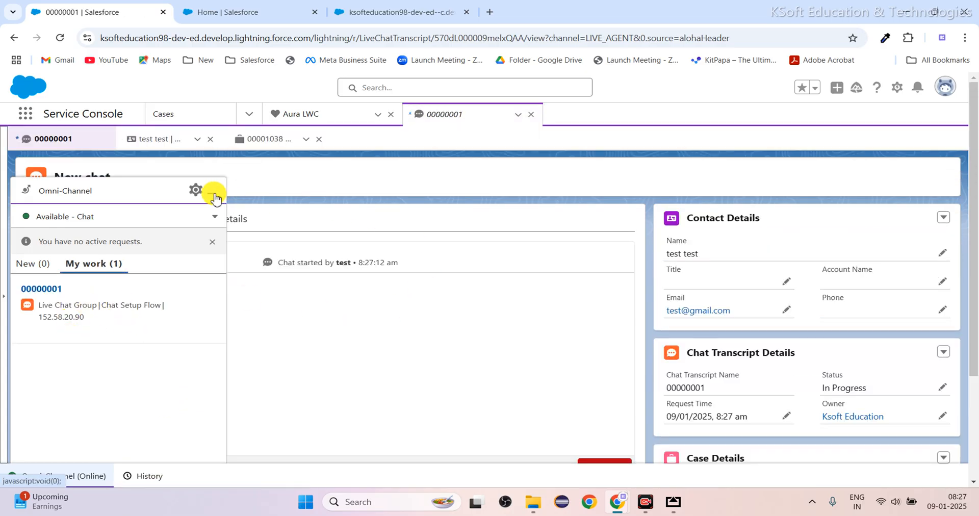
pyautogui.scroll(-3, 448, 384)
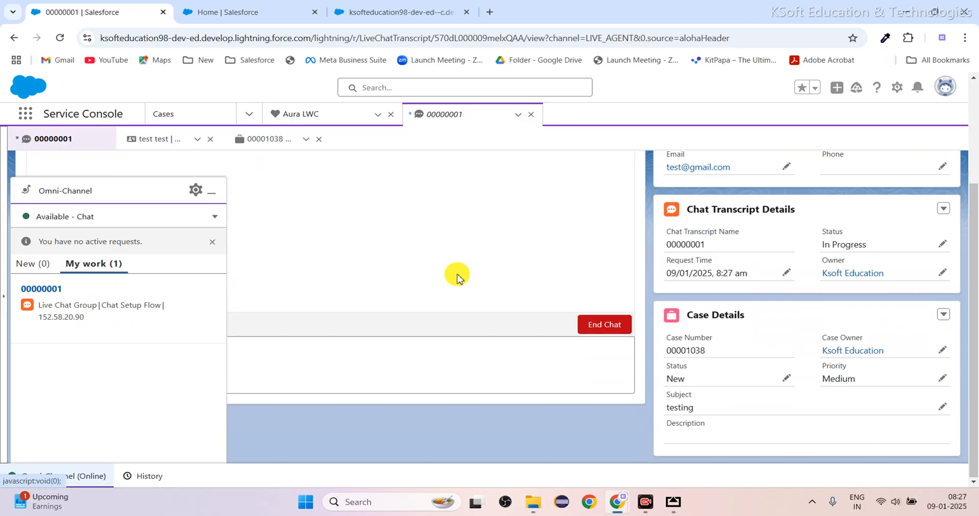
pyautogui.click(217, 191)
pyautogui.scroll(3, 308, 401)
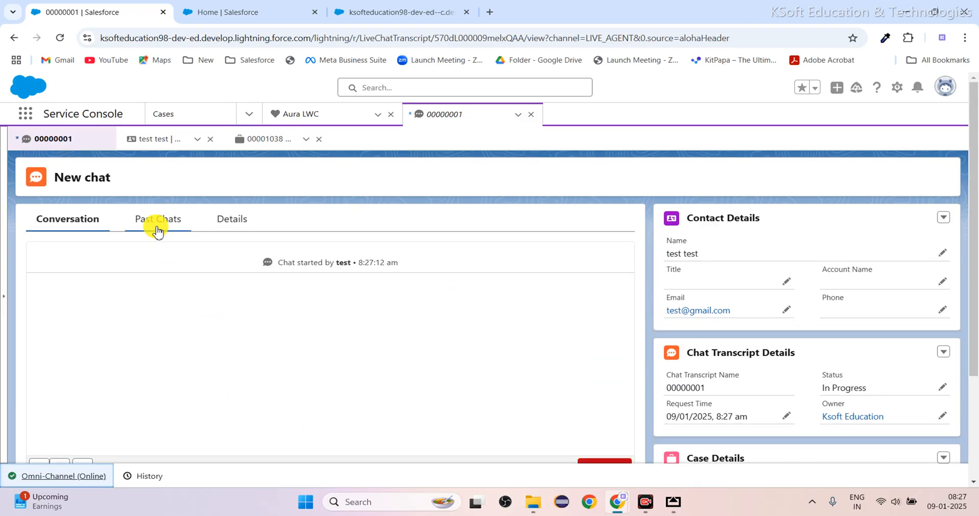
# Send the agent message "Hello, how can i help you ?" in the chat conversation.
pyautogui.scroll(-3, 206, 301)
pyautogui.click(183, 349)
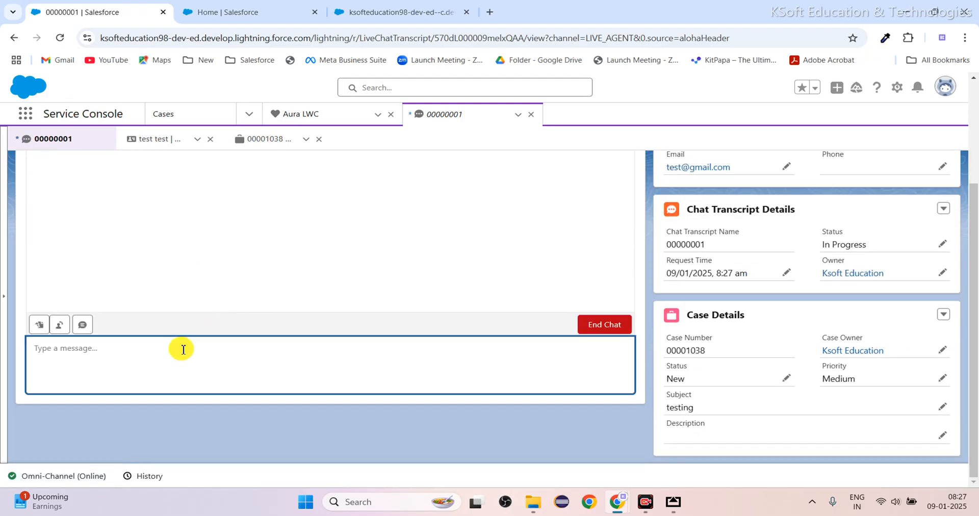
pyautogui.write('Hello, how can i help')
pyautogui.press('Return')
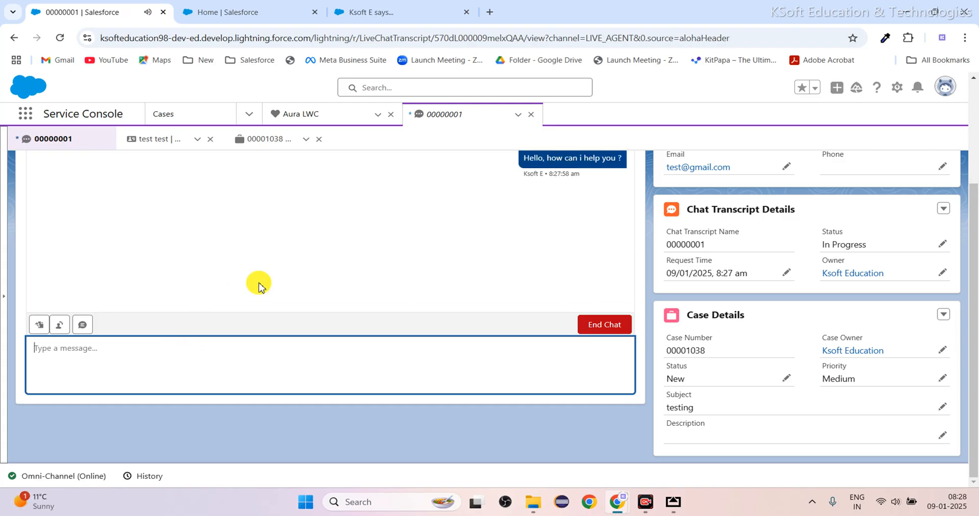
pyautogui.scroll(3, 311, 276)
# Reply as the customer on the Visualforce page preview with the messages "Hii" and "please help".
pyautogui.click(378, 13)
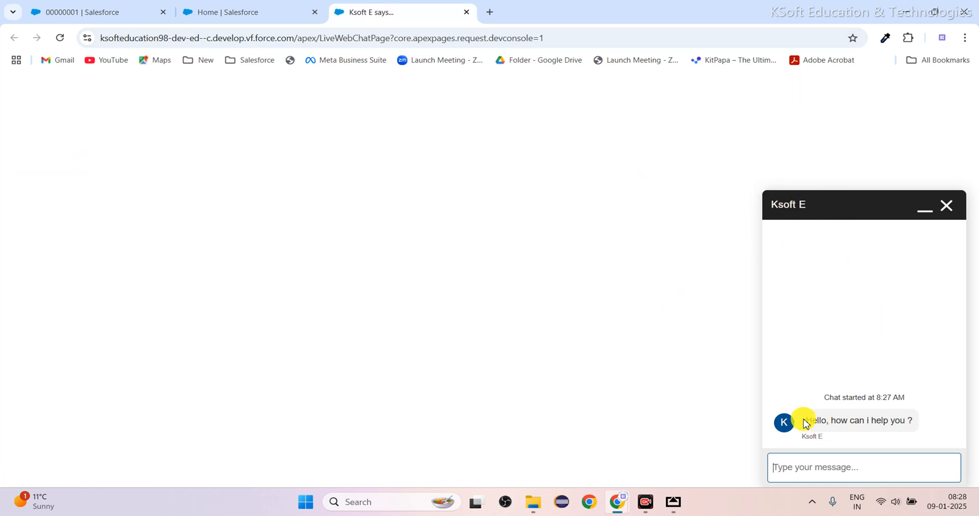
pyautogui.click(855, 468)
pyautogui.write('Hii')
pyautogui.press('Return')
pyautogui.write('ple')
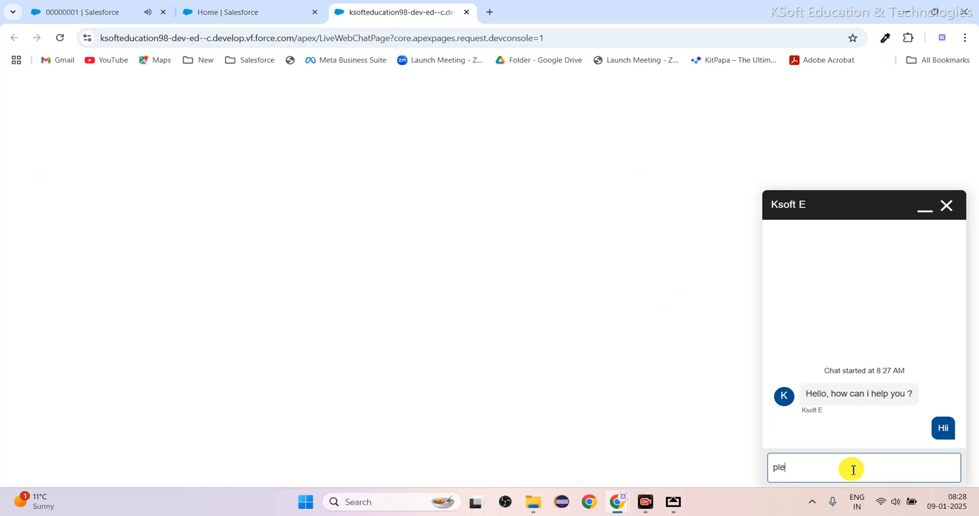
pyautogui.write('ase help')
pyautogui.press('Return')
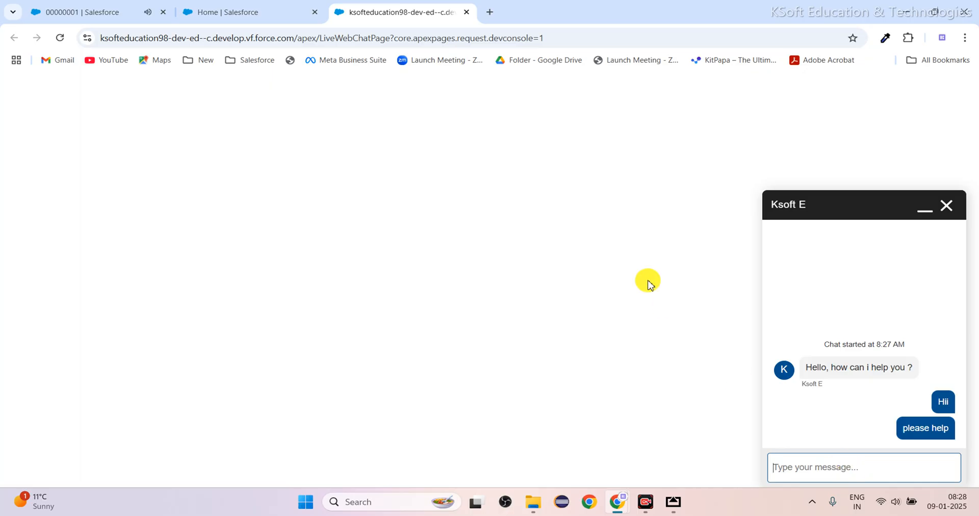
# Check the customer's messages in the agent console, and send "hello" and a message stating the customer's name from the chat page.
pyautogui.click(105, 12)
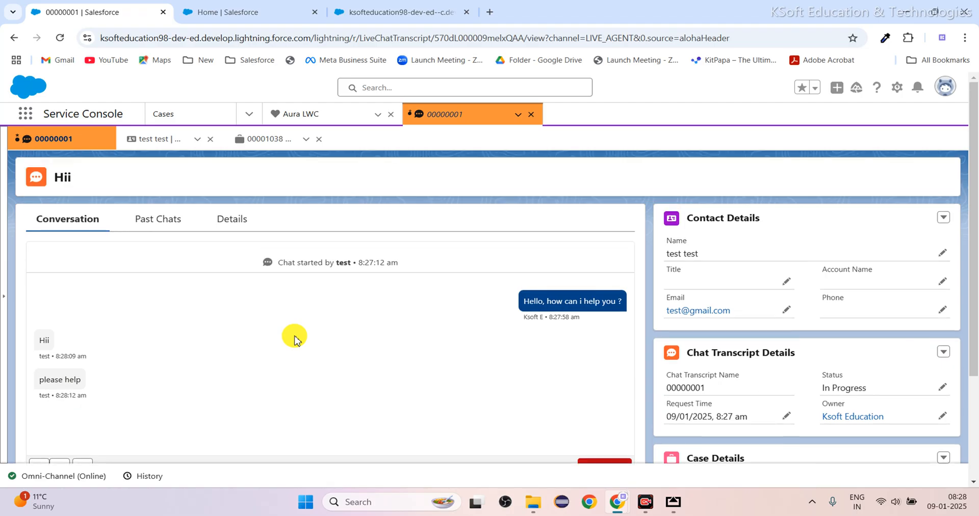
pyautogui.scroll(-3, 294, 338)
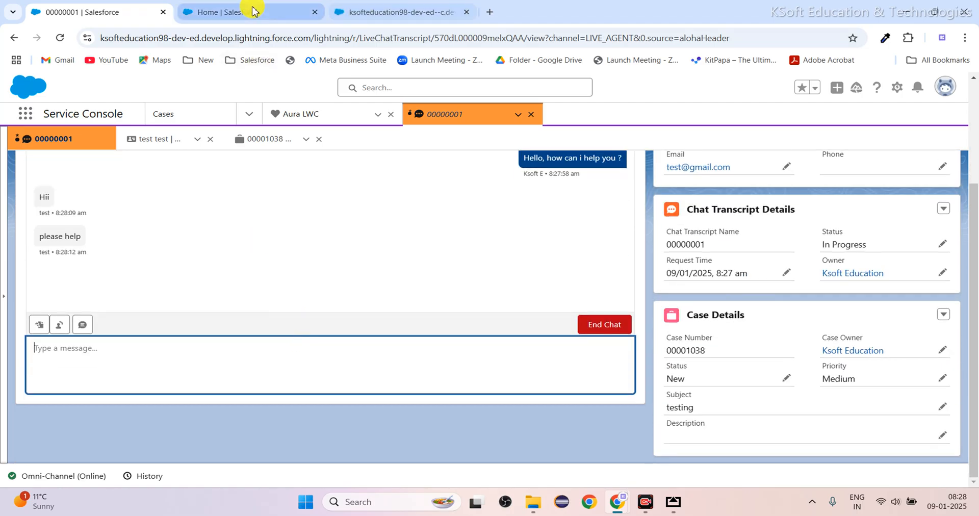
pyautogui.click(430, 11)
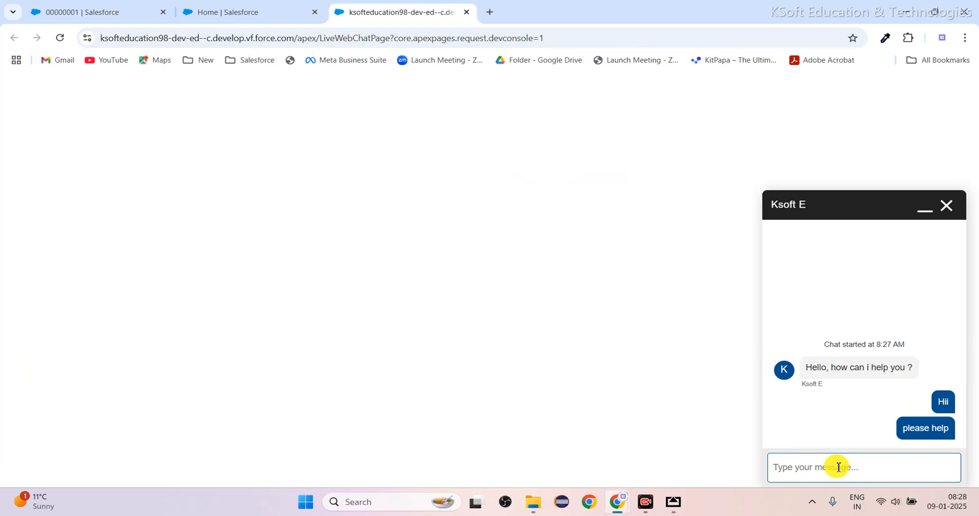
pyautogui.write('hello')
pyautogui.press('Return')
pyautogui.write('My name is')
pyautogui.write(' Anil')
pyautogui.press('Return')
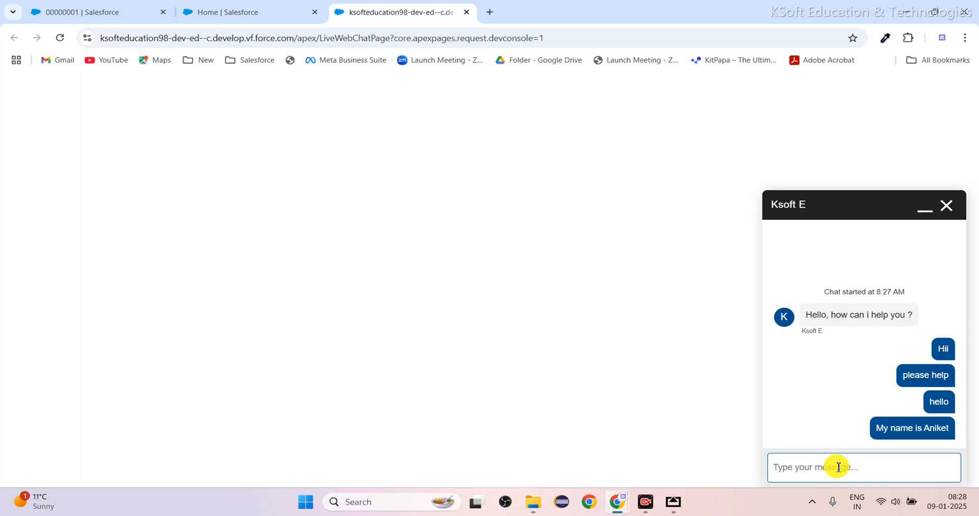
# Answer from the agent console with the messages "Yes" and "Please tell me".
pyautogui.click(79, 20)
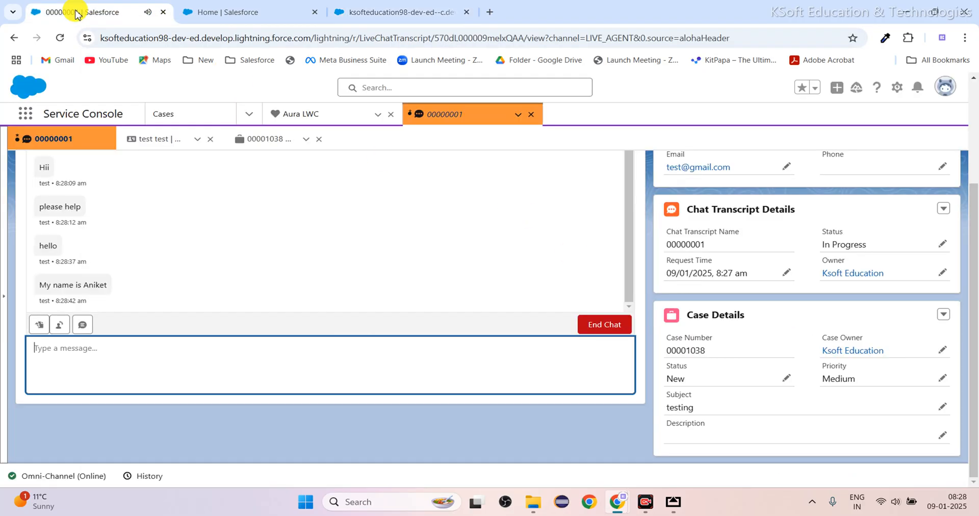
pyautogui.write('Yes')
pyautogui.press('Return')
pyautogui.write('Plea')
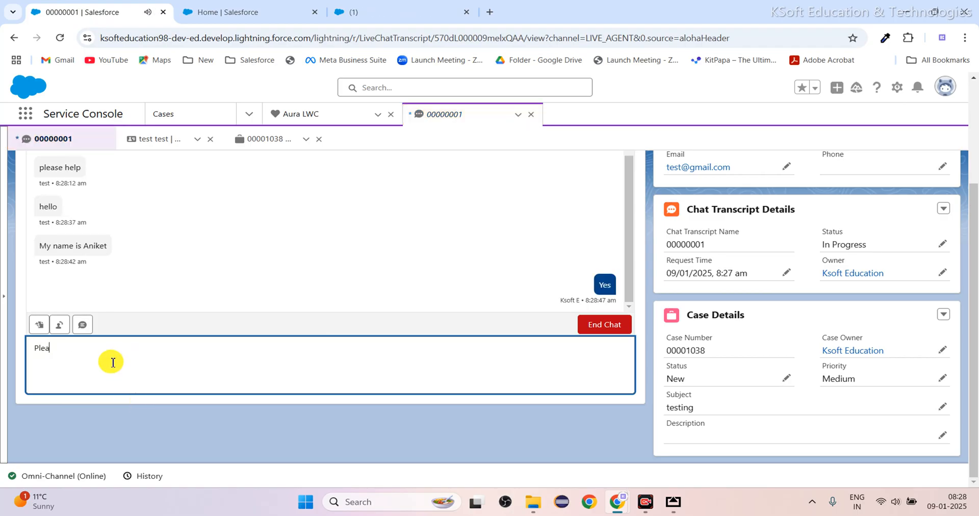
pyautogui.write('se tell me')
pyautogui.press('Return')
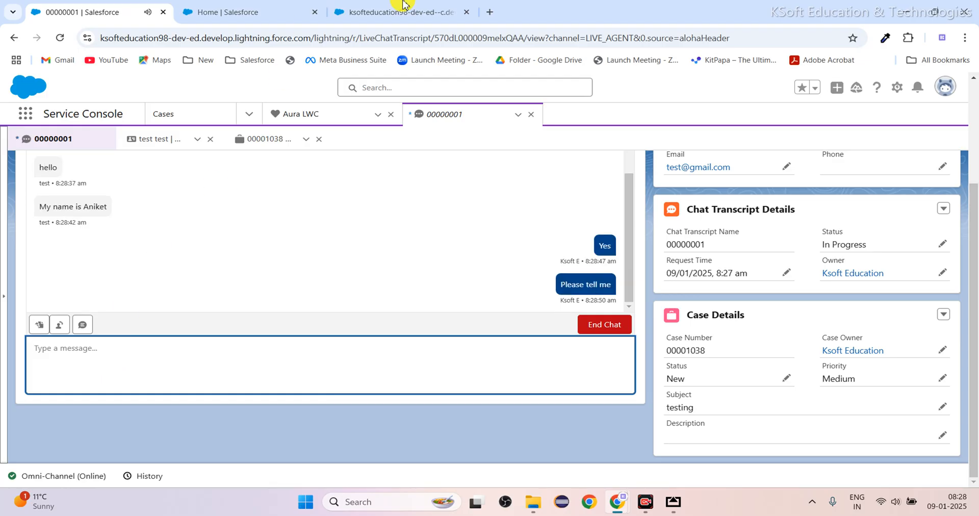
# Examine the agent's replies and the agent avatar in the customer's chat window.
pyautogui.click(403, 14)
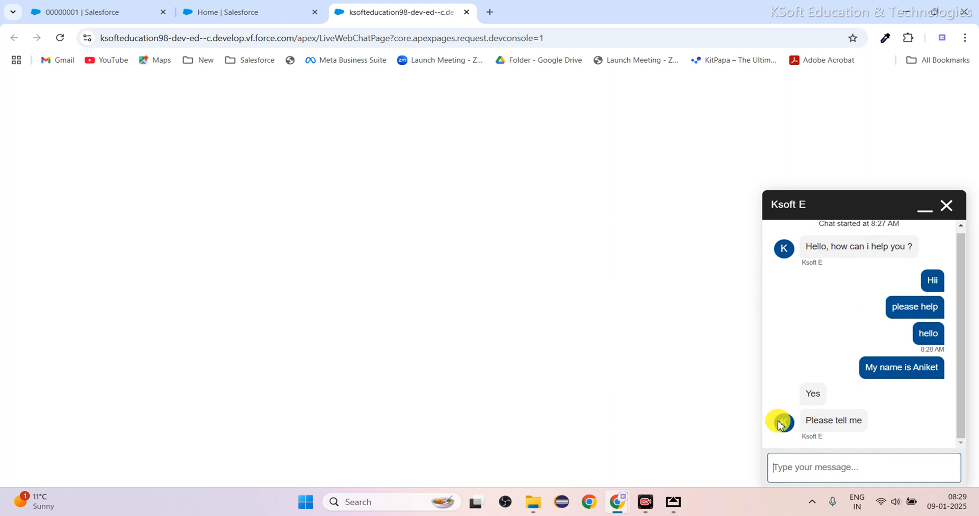
pyautogui.tripleClick(791, 422)
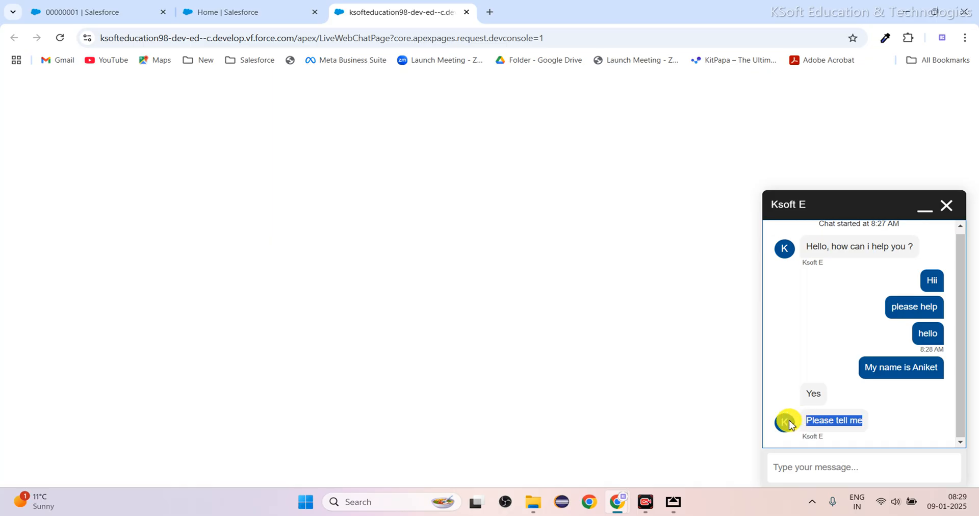
pyautogui.click(790, 424)
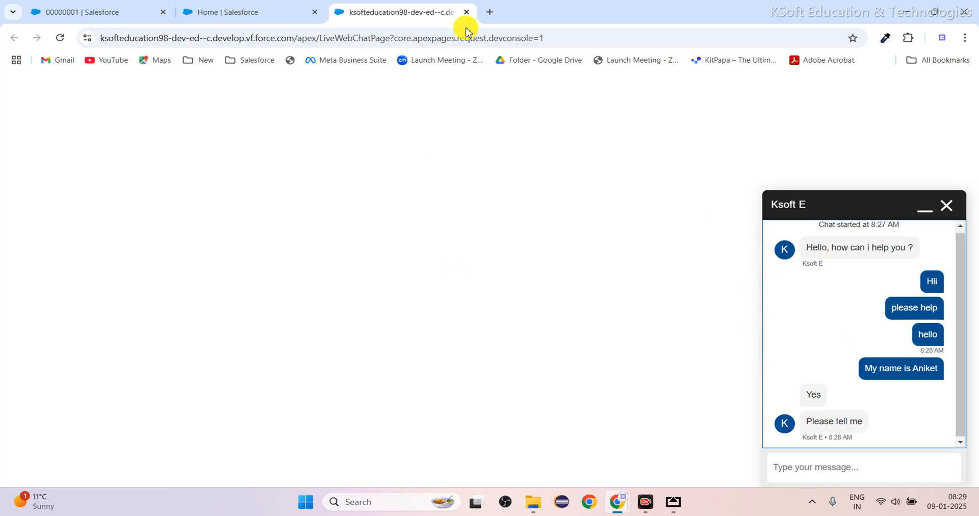
# Open the Flaticon website in a new browser tab and search its icons for "support agent".
pyautogui.click(491, 16)
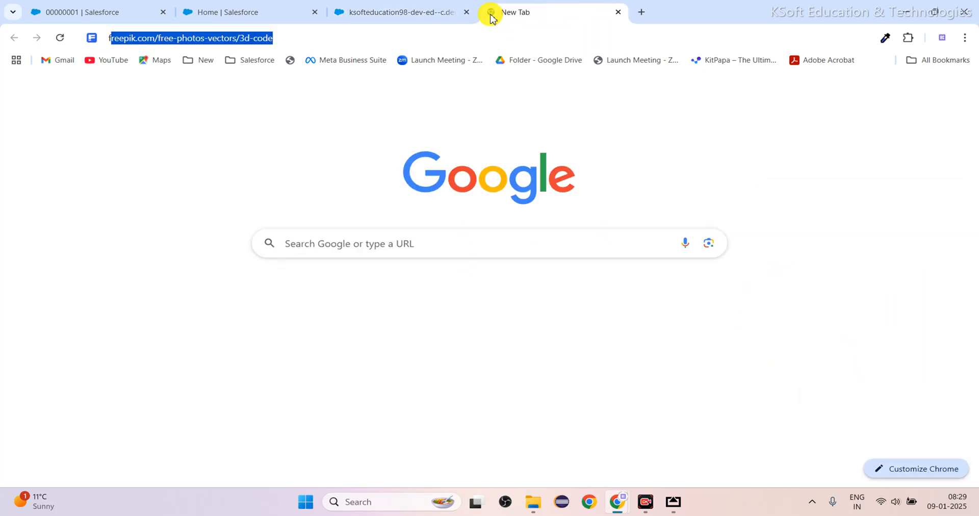
pyautogui.write('flatif')
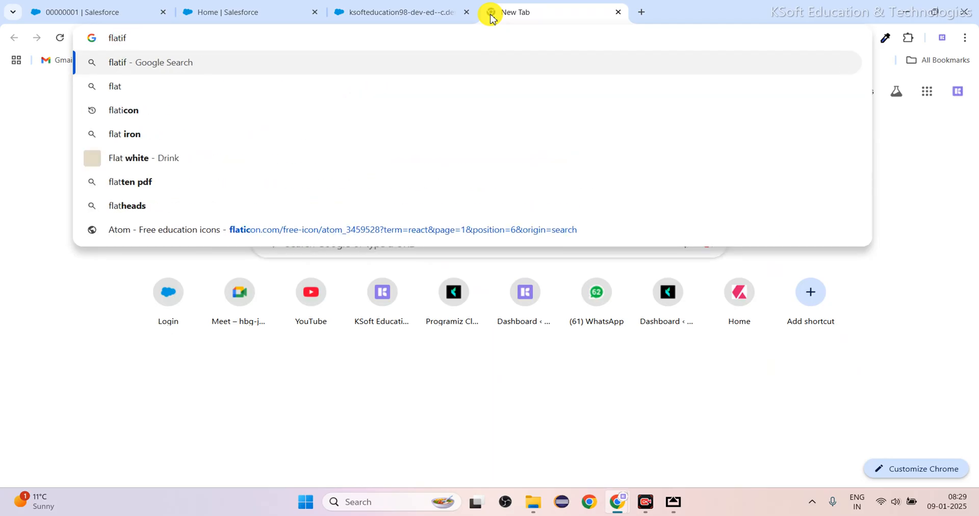
pyautogui.click(319, 90)
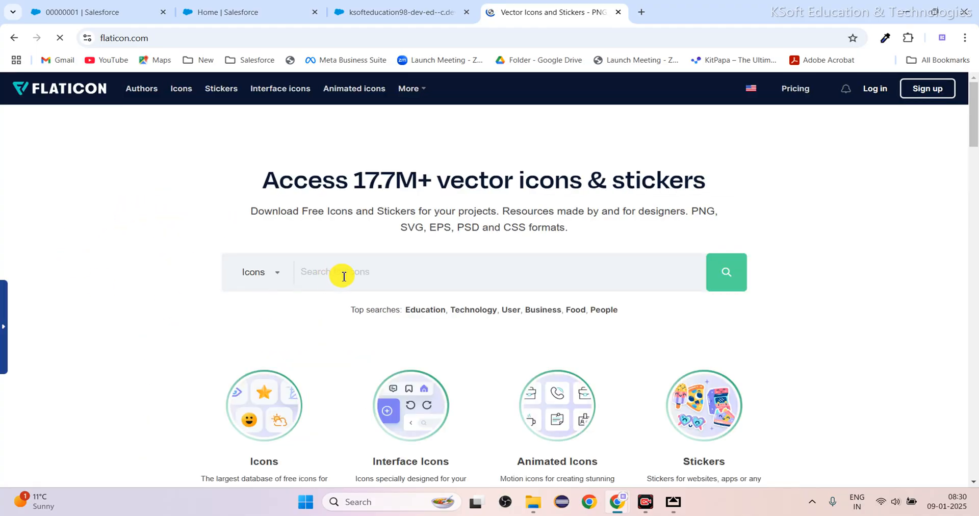
pyautogui.write('support one')
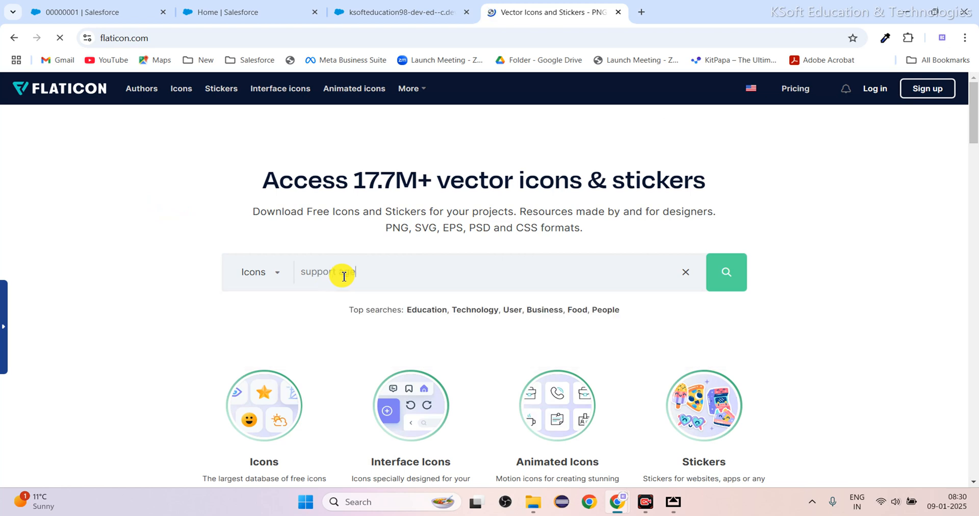
pyautogui.write('t')
pyautogui.press('Return')
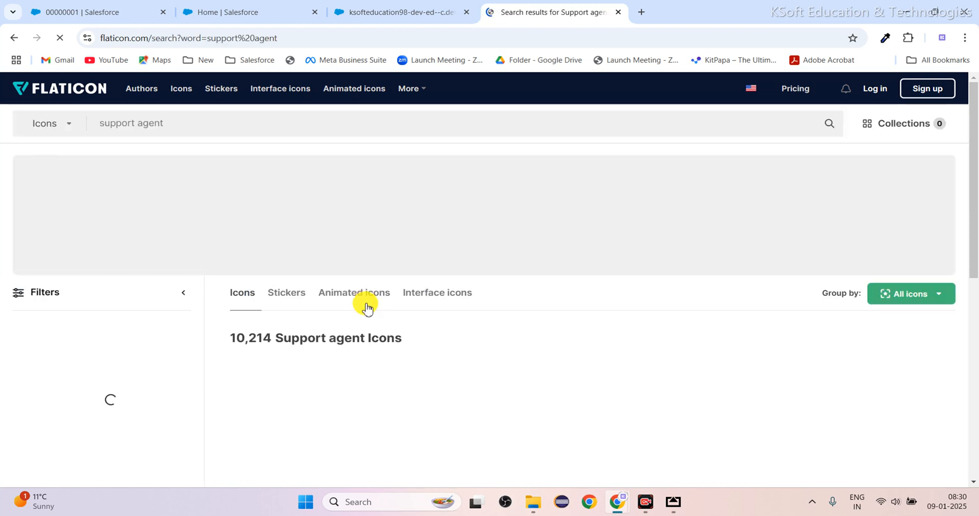
# Browse the support agent icons and download the Call Center headset icon as a free 512px PNG.
pyautogui.scroll(-2, 395, 347)
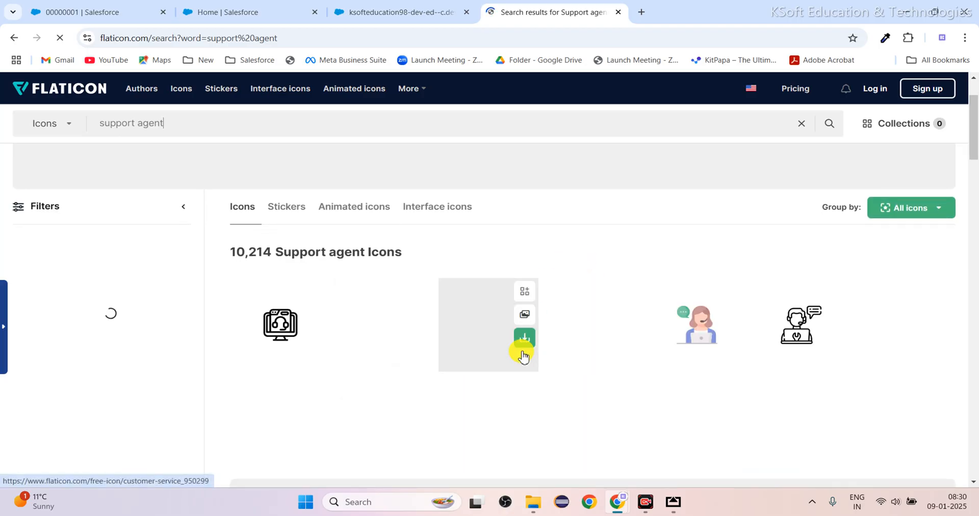
pyautogui.scroll(-1, 584, 435)
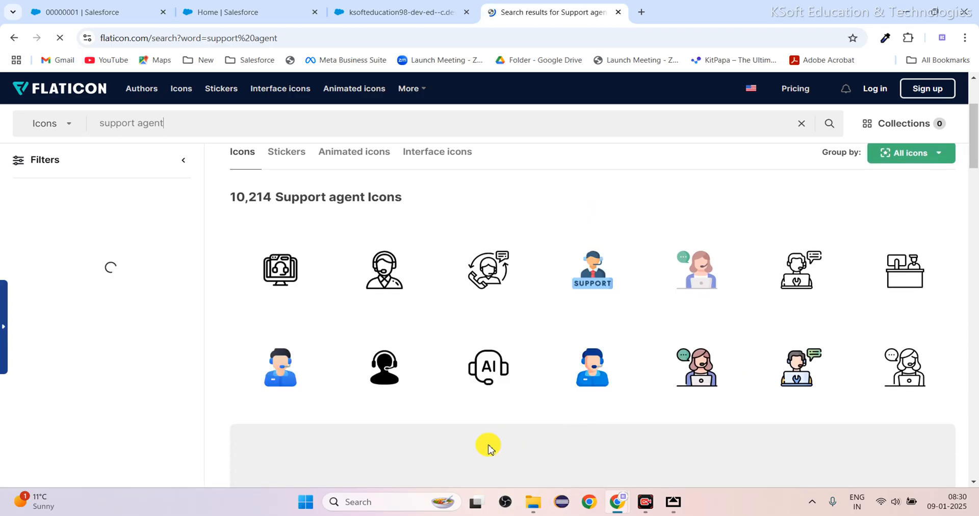
pyautogui.scroll(-10, 580, 411)
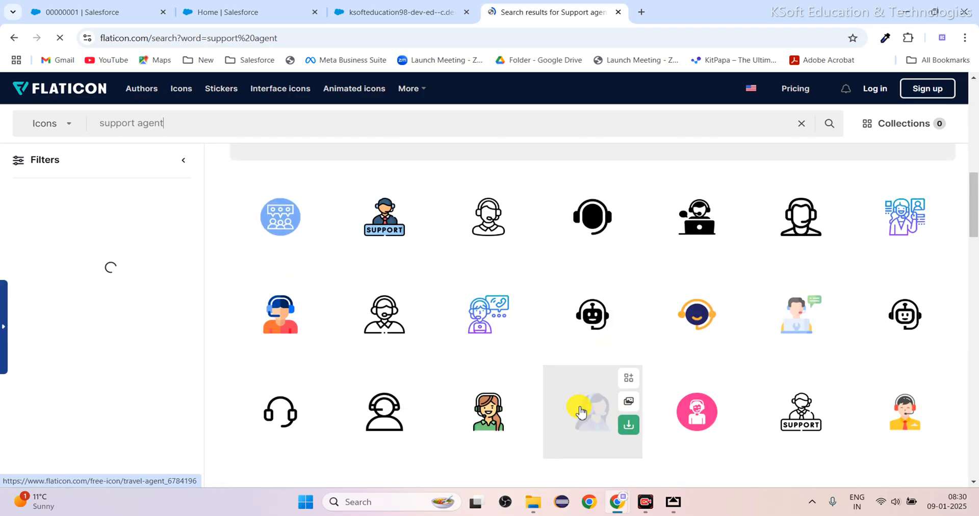
pyautogui.scroll(-3, 581, 411)
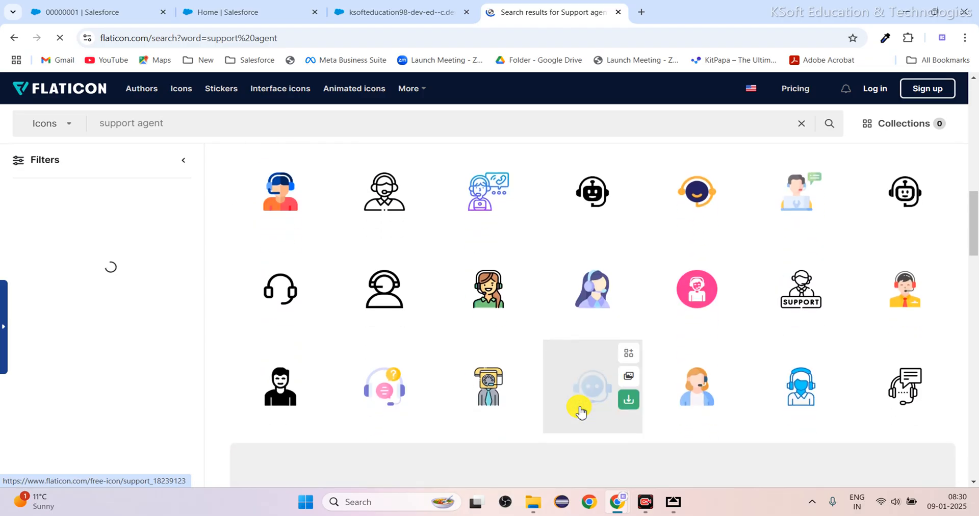
pyautogui.scroll(1, 579, 408)
pyautogui.click(284, 255)
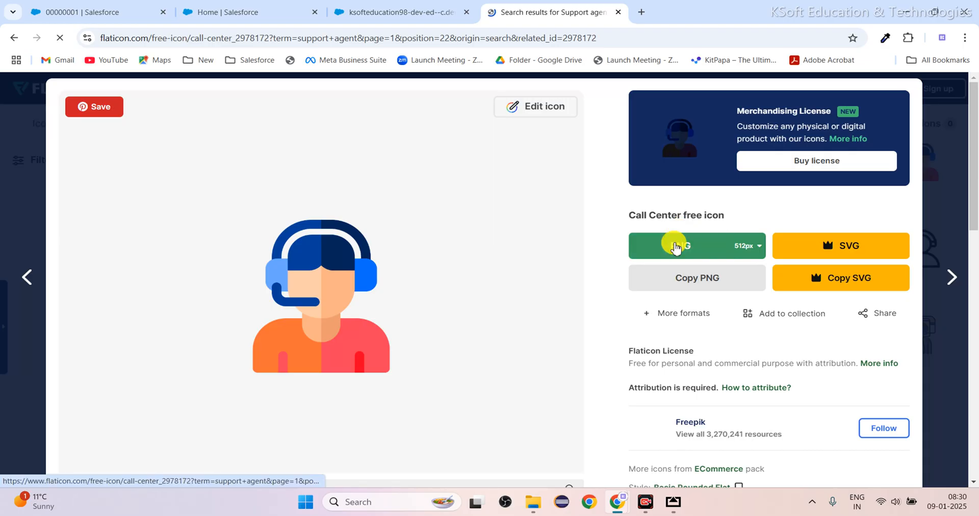
pyautogui.click(658, 245)
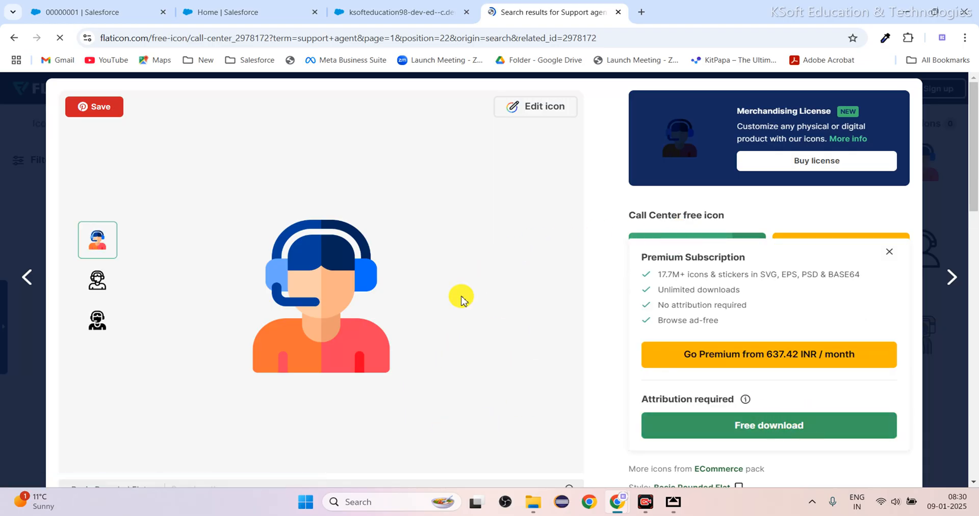
pyautogui.click(767, 431)
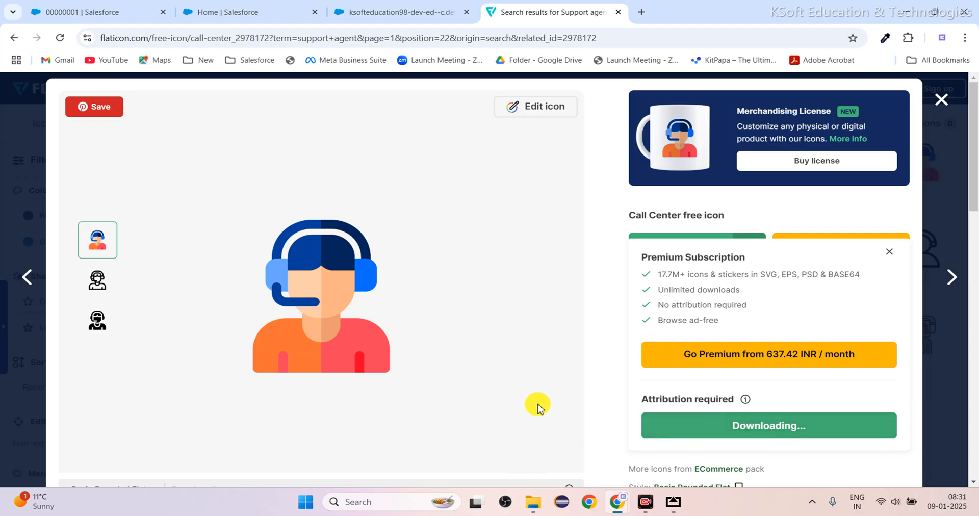
pyautogui.scroll(-15, 538, 407)
pyautogui.scroll(10, 538, 407)
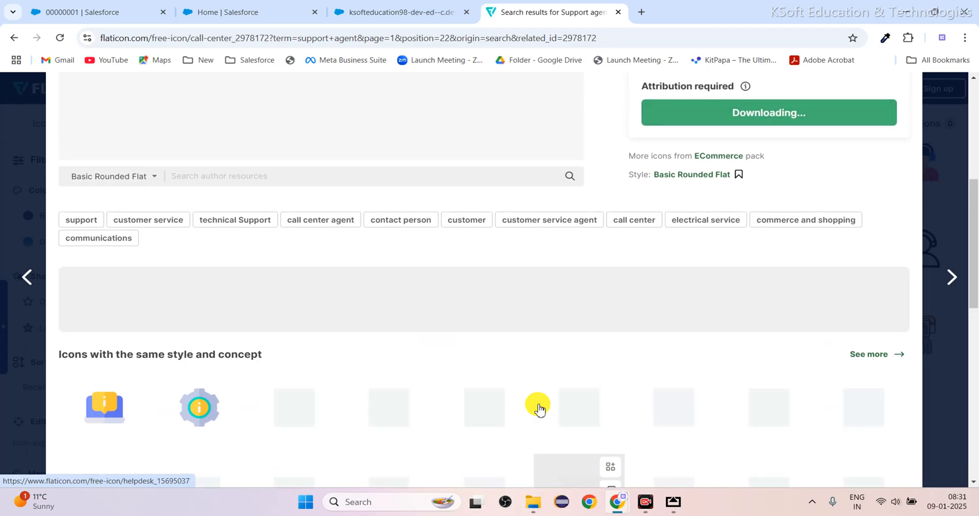
# Reload the Call Center icon page and download the icon again as a free 512px PNG.
pyautogui.scroll(6, 539, 407)
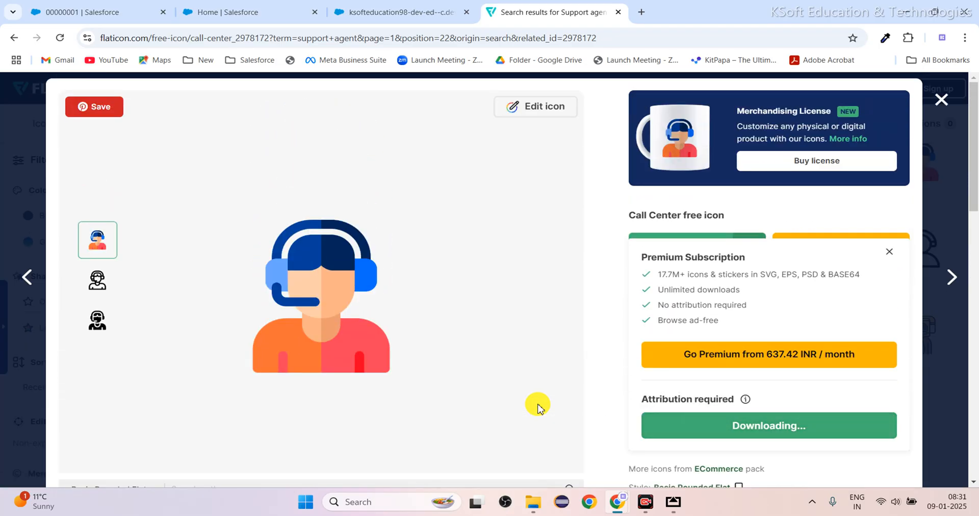
pyautogui.click(59, 40)
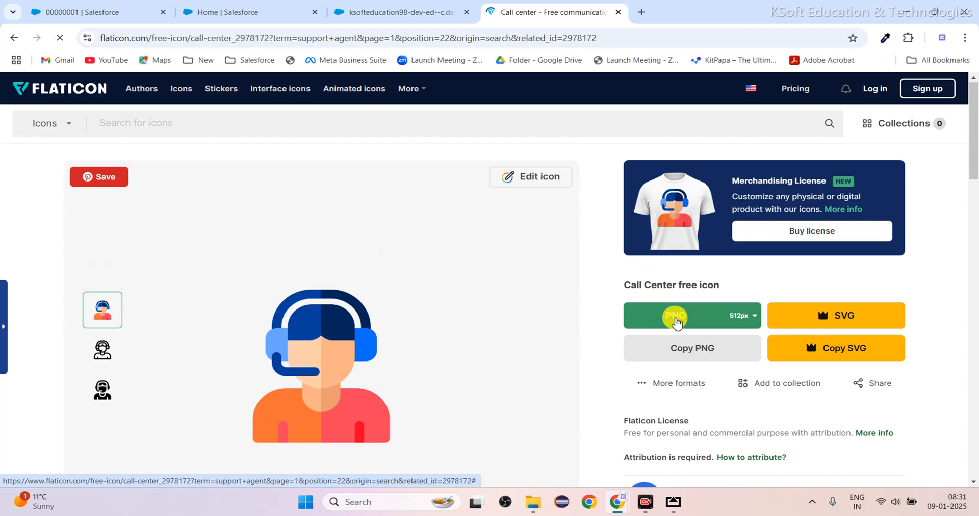
pyautogui.click(674, 319)
pyautogui.scroll(-2, 709, 392)
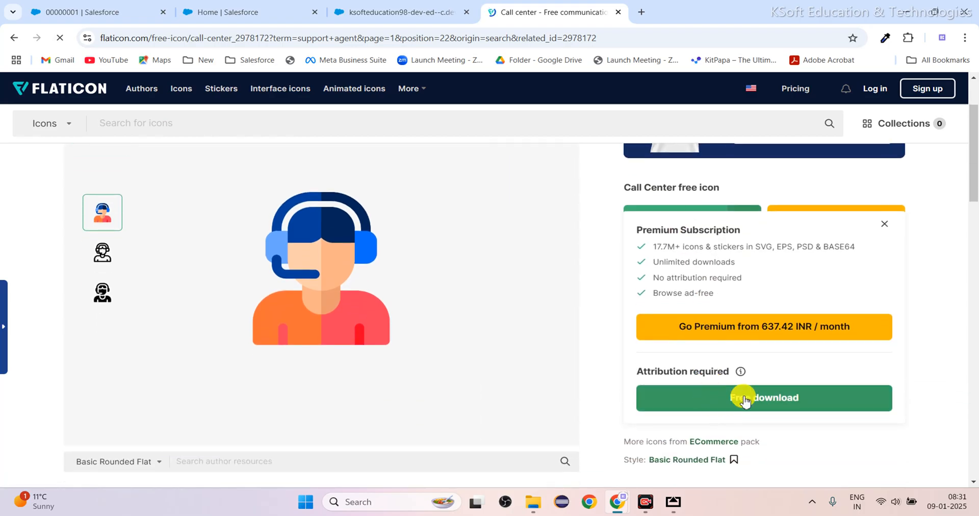
pyautogui.click(767, 404)
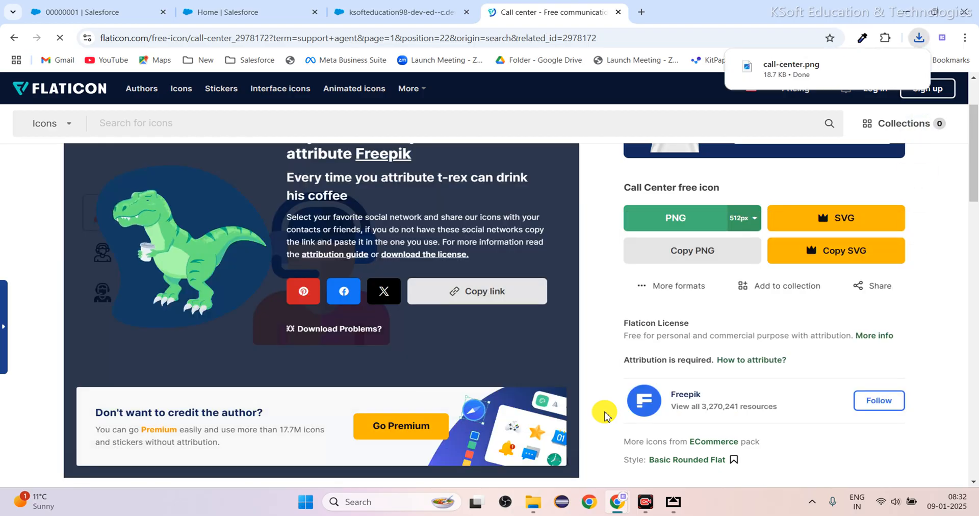
pyautogui.moveTo(837, 61)
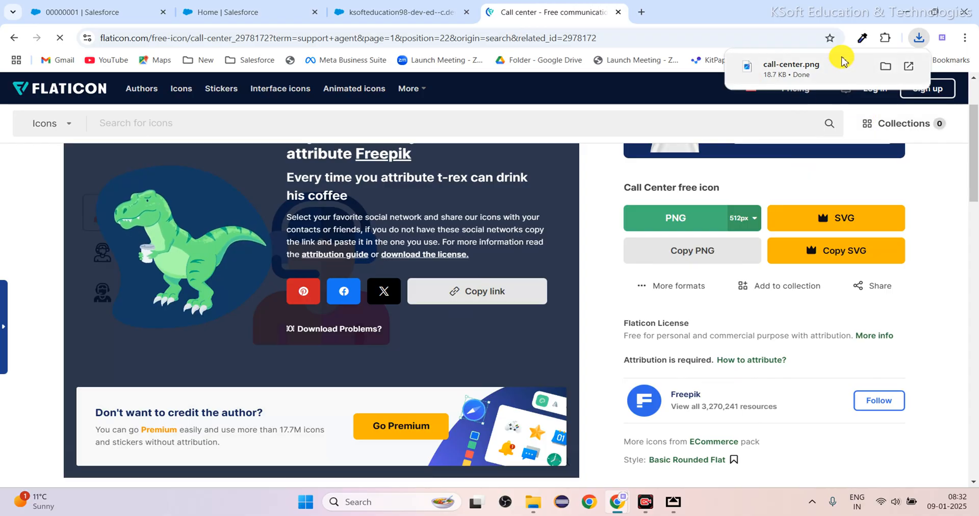
pyautogui.click(30, 216)
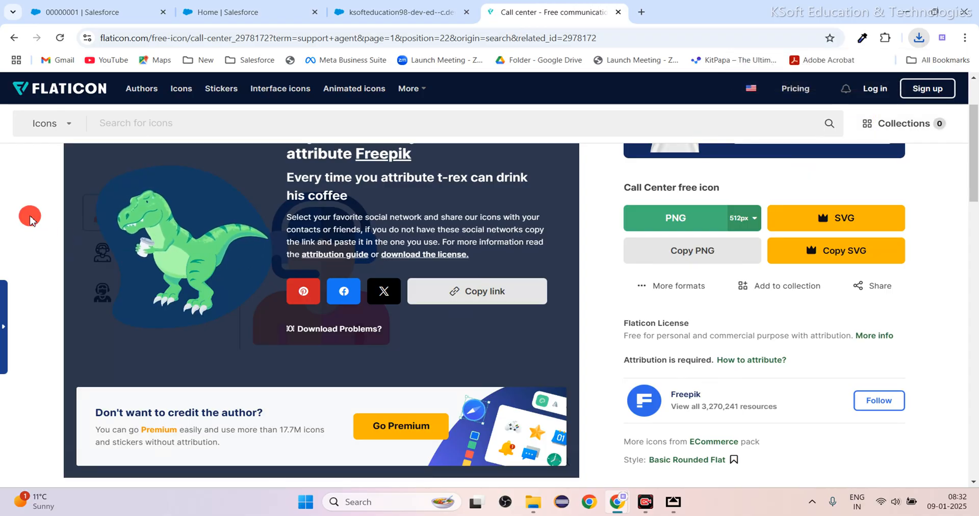
# Return to the customer's live web chat page and close the Flaticon page.
pyautogui.click(251, 12)
pyautogui.click(352, 12)
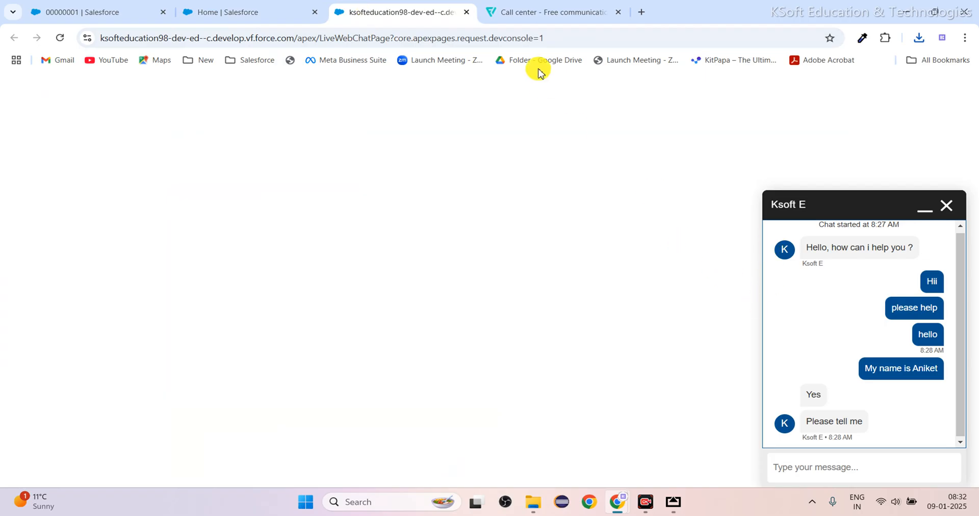
pyautogui.click(618, 11)
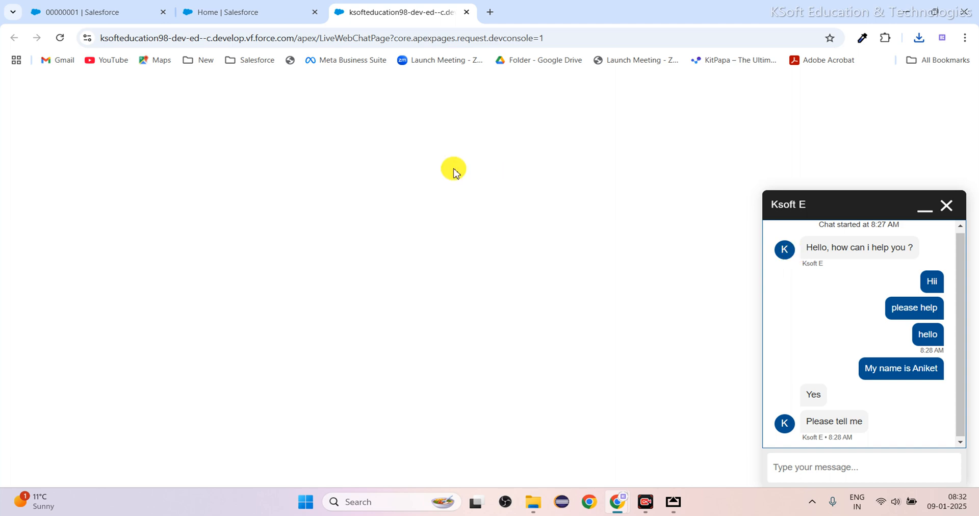
# Go back to the Service Setup home page and open the full Salesforce Setup from it.
pyautogui.click(240, 20)
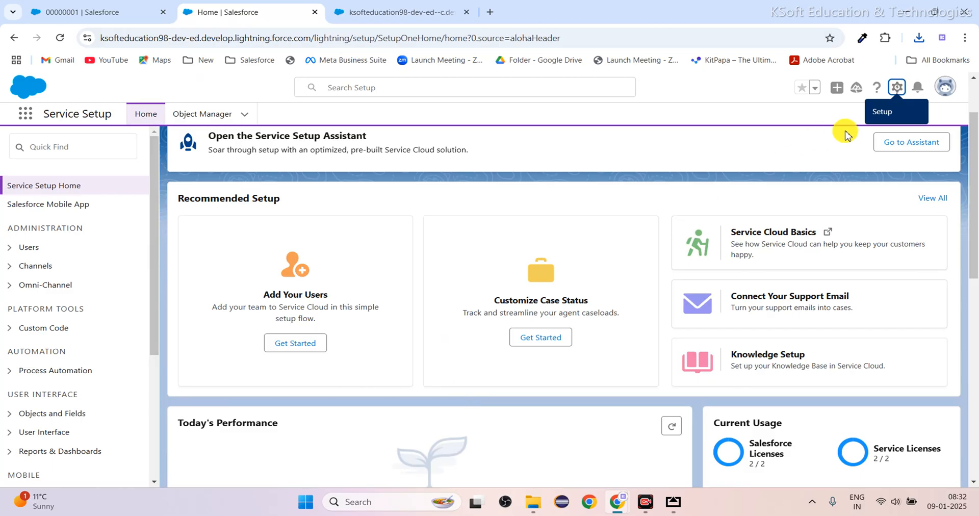
pyautogui.click(896, 92)
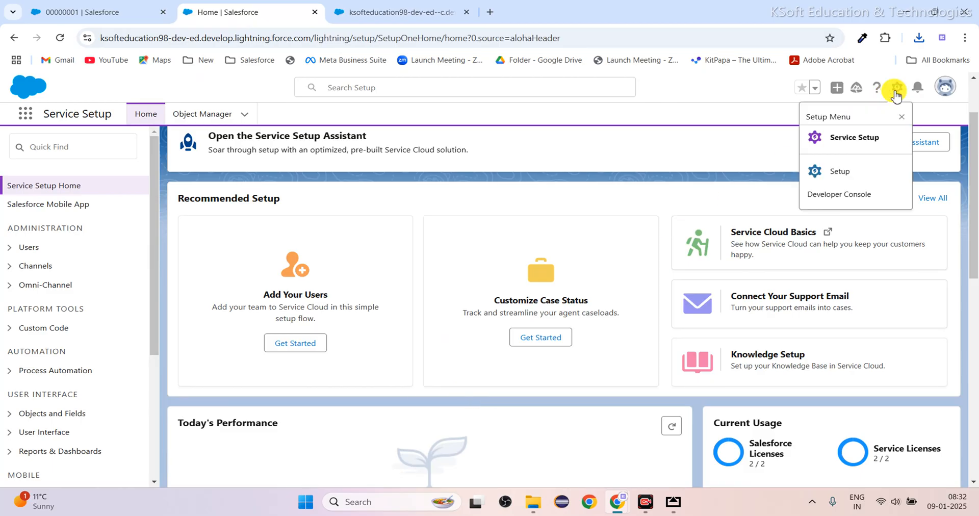
pyautogui.click(866, 176)
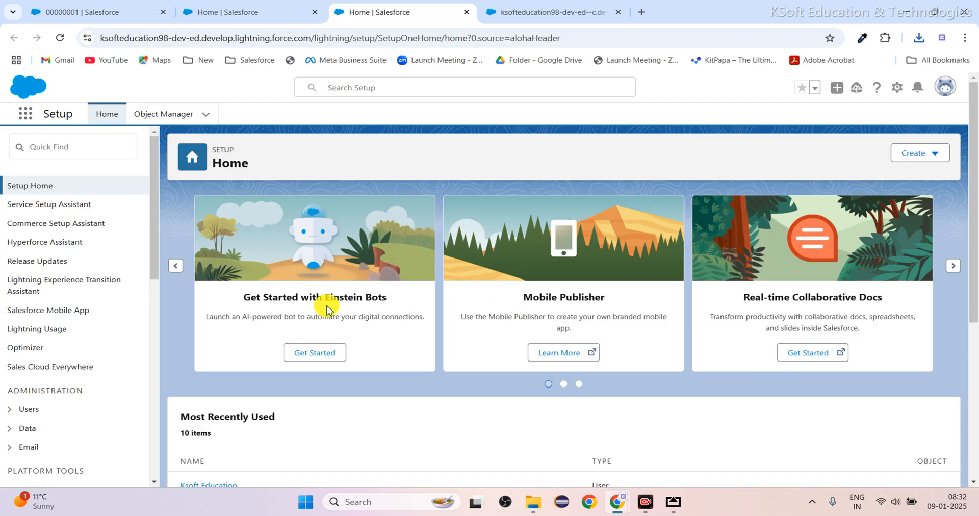
# Search Setup for "embedd" and open the Live Chat Group deployment under Embedded Service Deployments.
pyautogui.click(77, 153)
pyautogui.write('embedd')
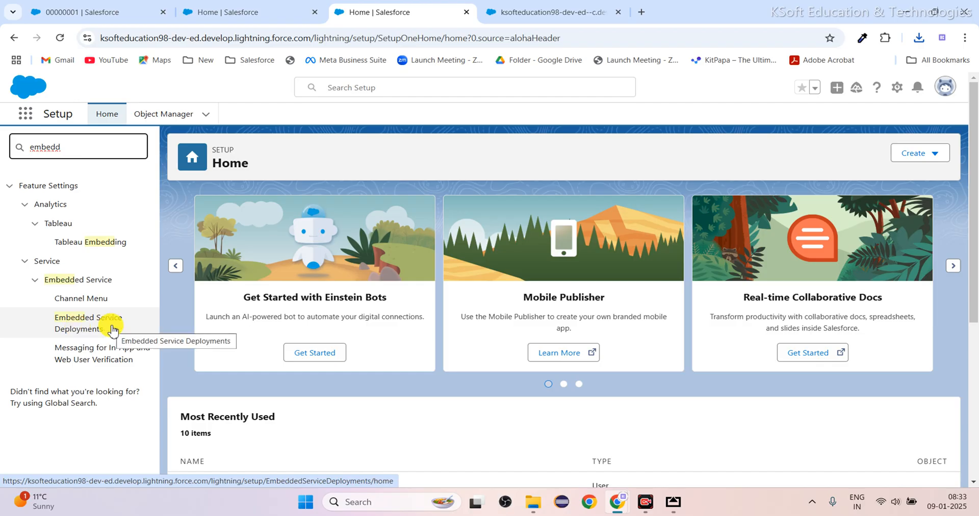
pyautogui.click(79, 327)
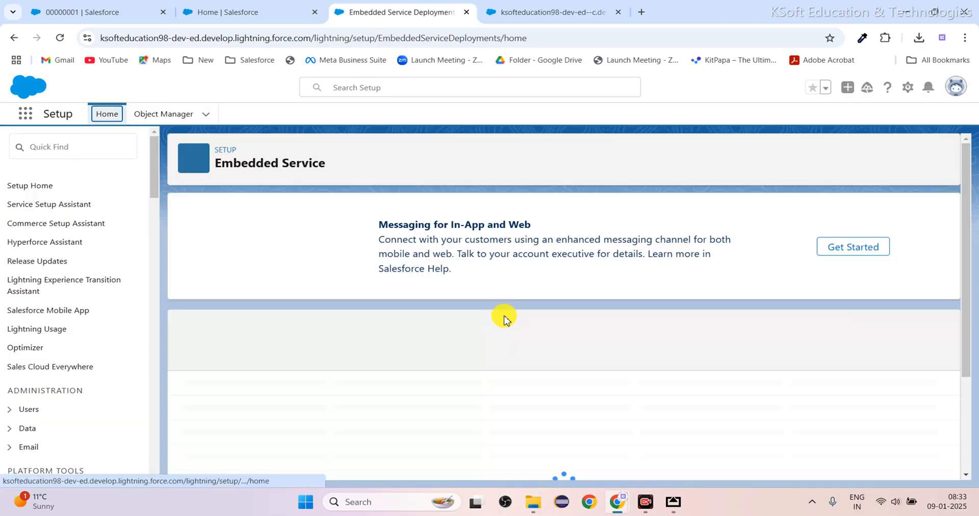
pyautogui.scroll(-1, 499, 330)
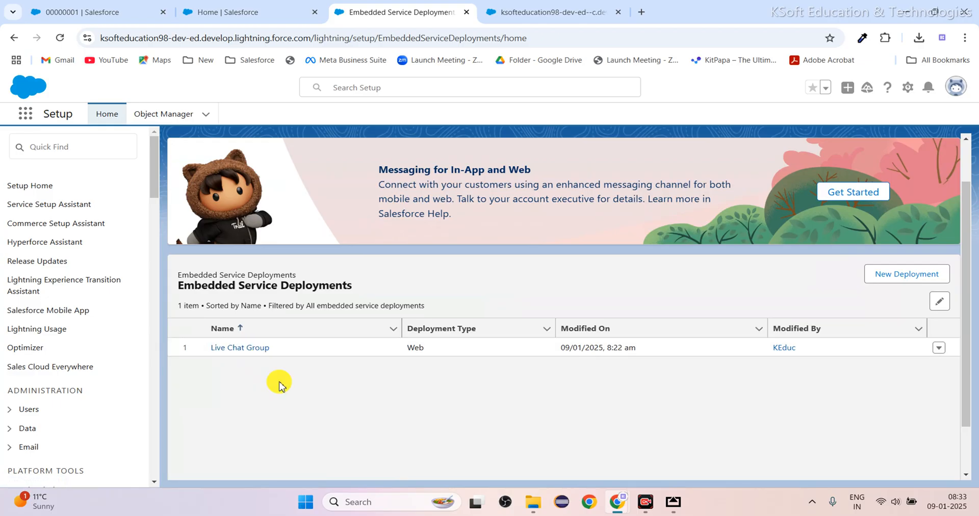
pyautogui.click(242, 349)
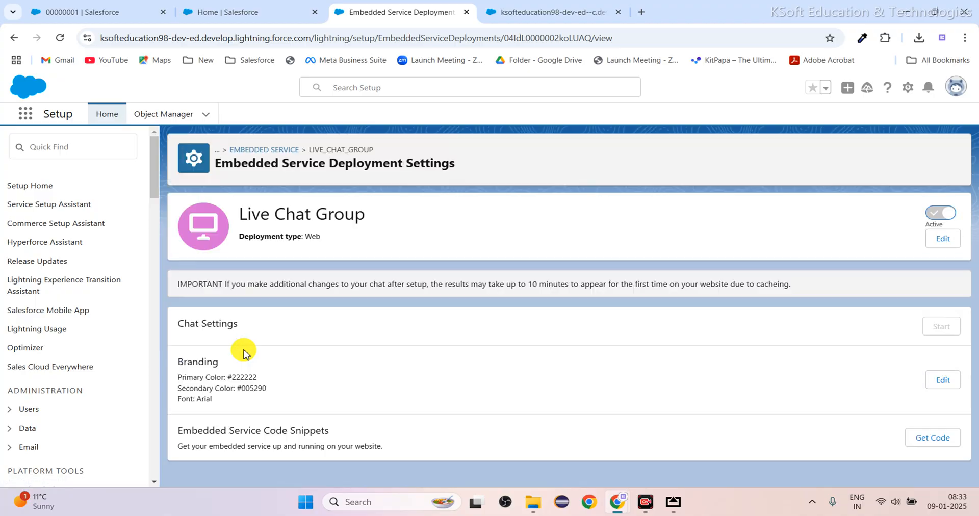
# Review the Chat Settings of the Live Chat Group deployment and open its Branding for editing.
pyautogui.scroll(-1, 504, 357)
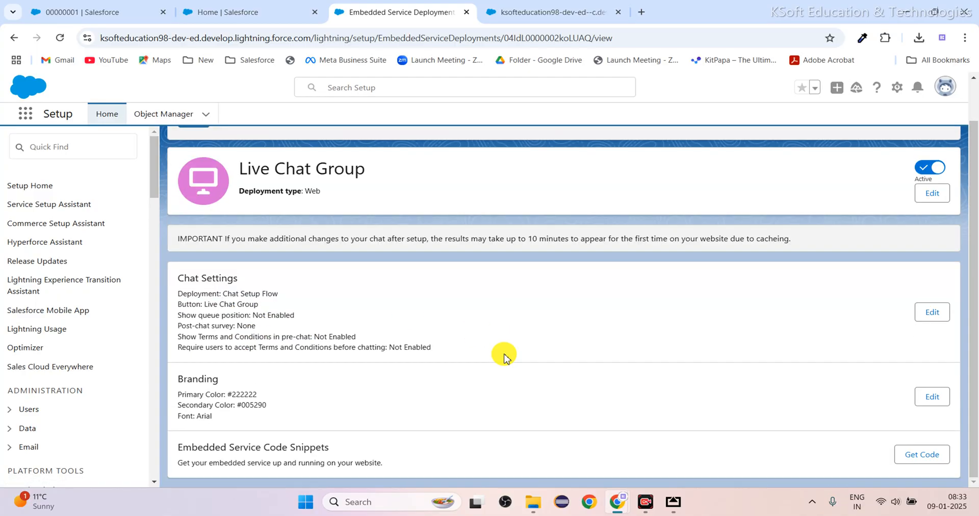
pyautogui.scroll(1, 504, 357)
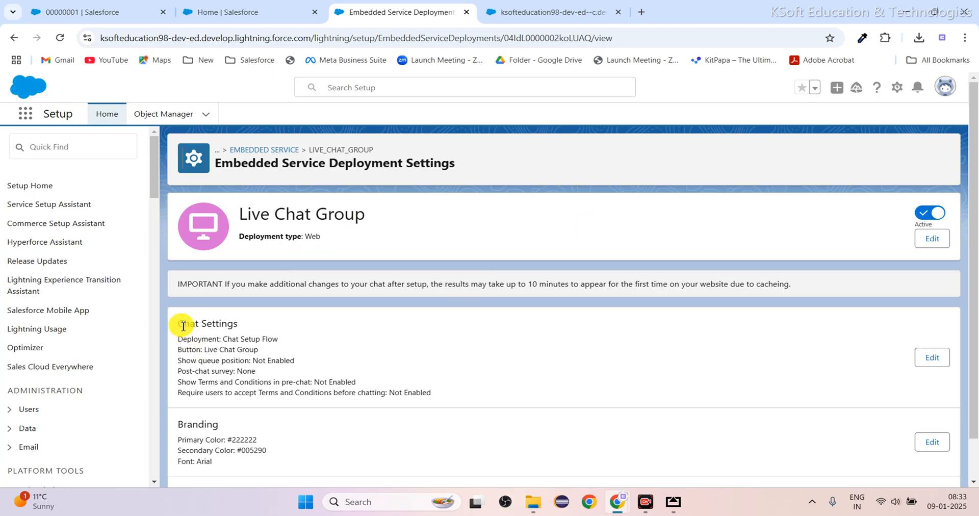
pyautogui.moveTo(176, 322); pyautogui.dragTo(464, 397)
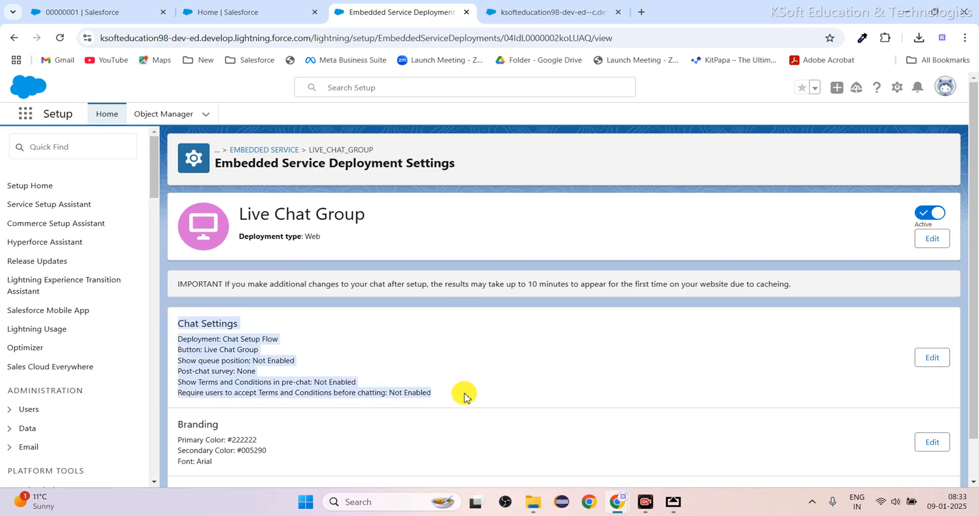
pyautogui.click(464, 397)
pyautogui.scroll(-1, 464, 397)
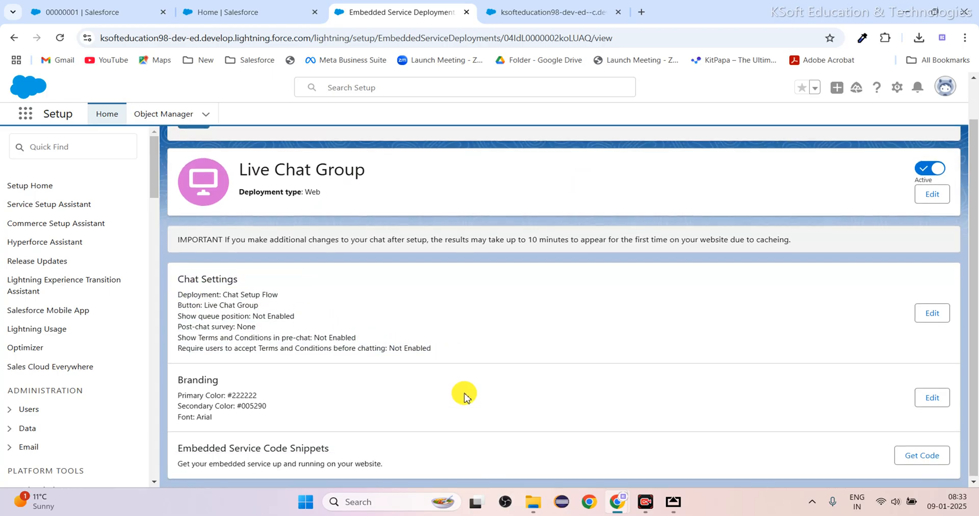
pyautogui.click(941, 398)
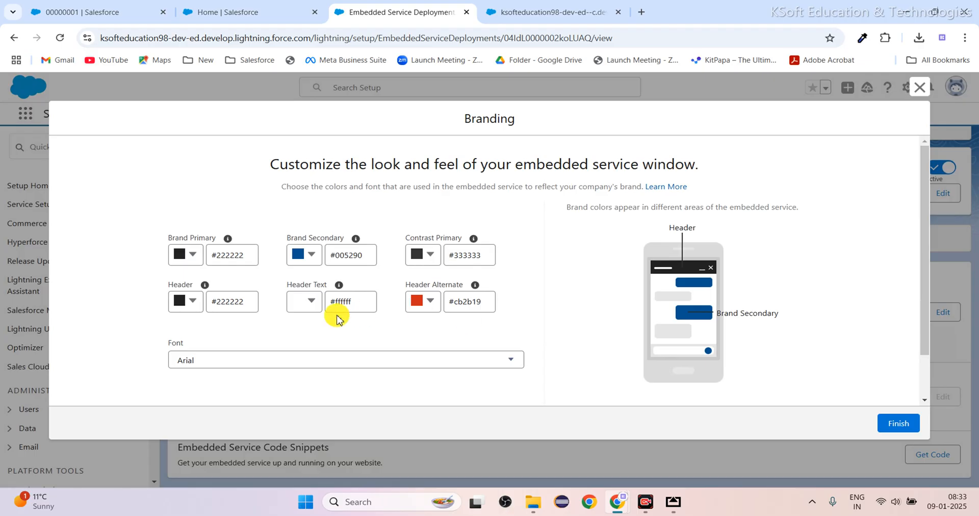
# Browse the available branding fonts and set the embedded service window's font to Lucida Sans Unicode.
pyautogui.click(250, 368)
pyautogui.scroll(-5, 271, 276)
pyautogui.scroll(3, 271, 276)
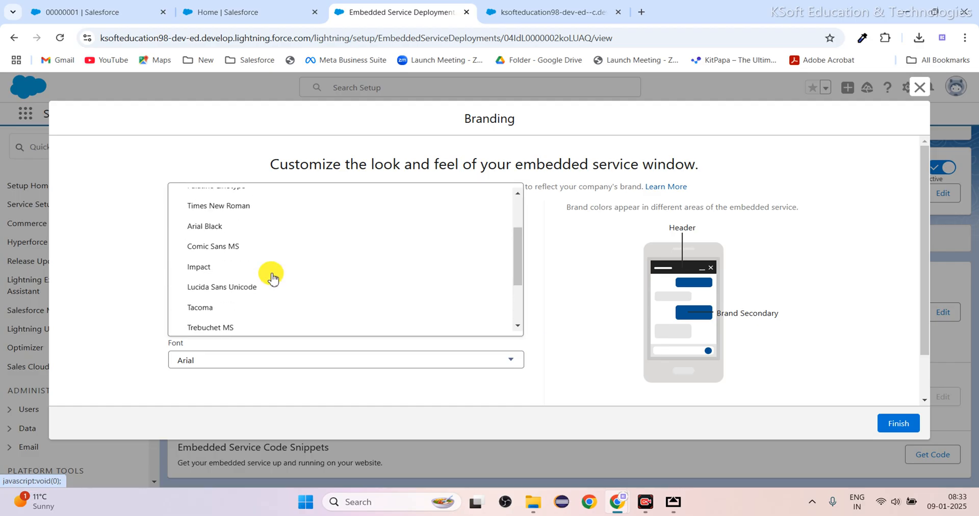
pyautogui.scroll(-3, 271, 276)
pyautogui.scroll(-1, 273, 278)
pyautogui.scroll(3, 272, 278)
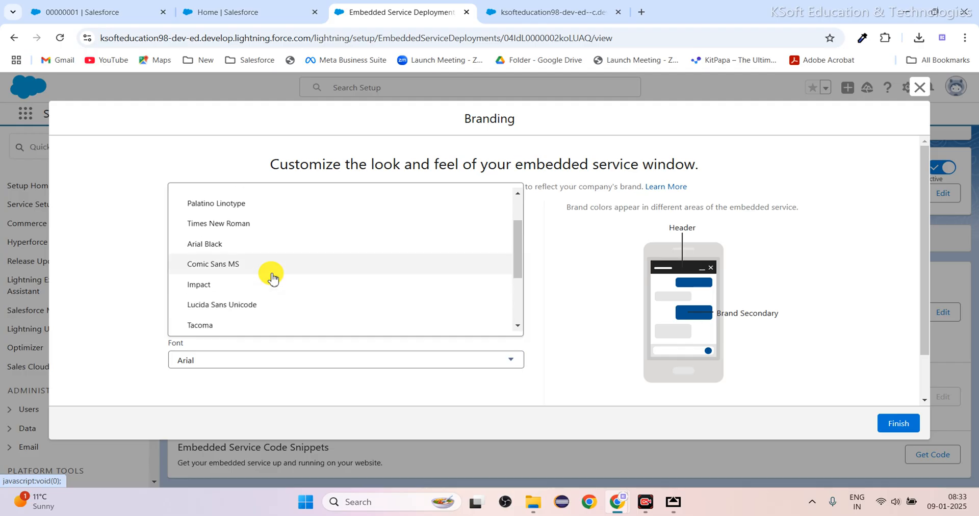
pyautogui.click(241, 302)
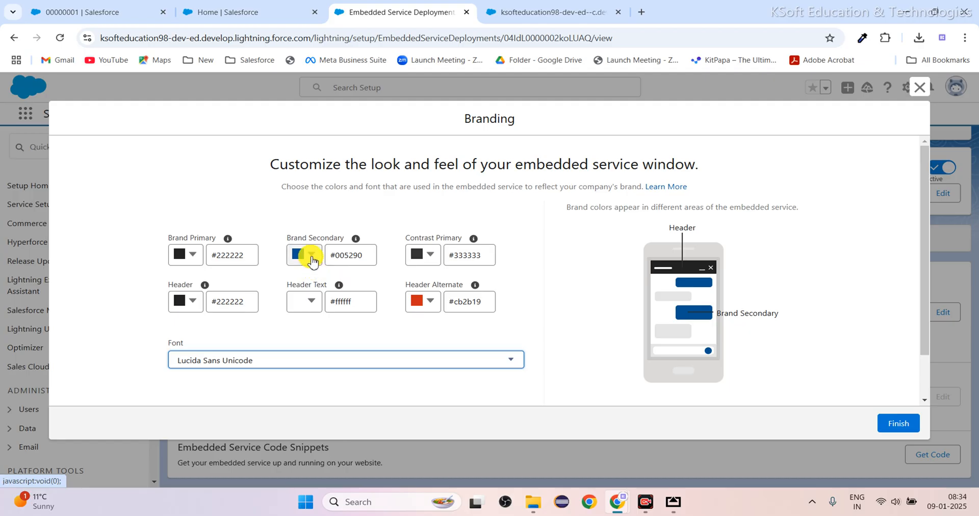
# Check the message colors in the customer's chat window and set the Brand Secondary color to dark gray #3F4141.
pyautogui.click(554, 13)
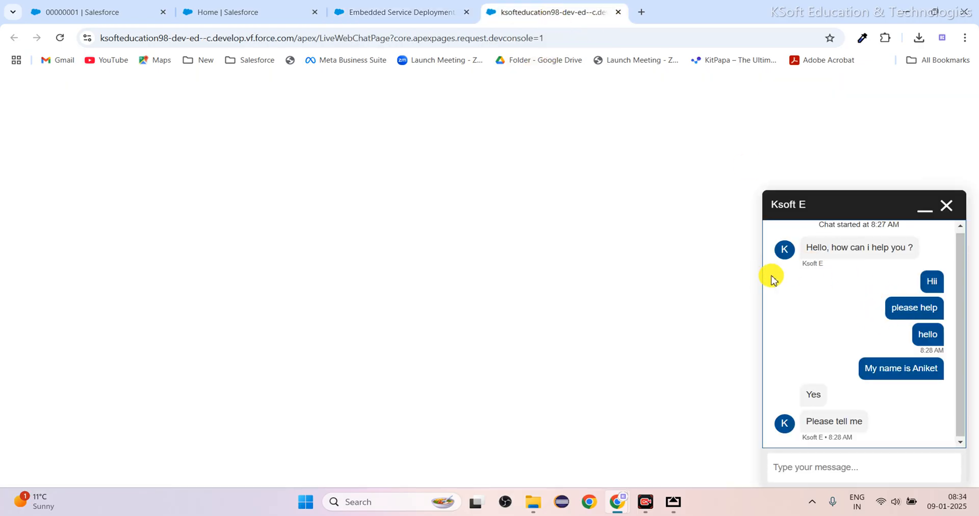
pyautogui.click(396, 23)
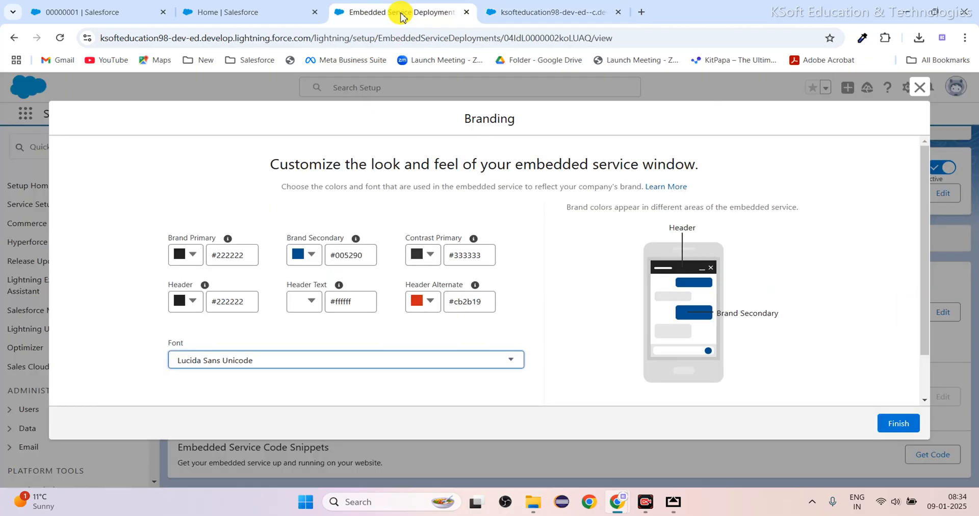
pyautogui.click(312, 255)
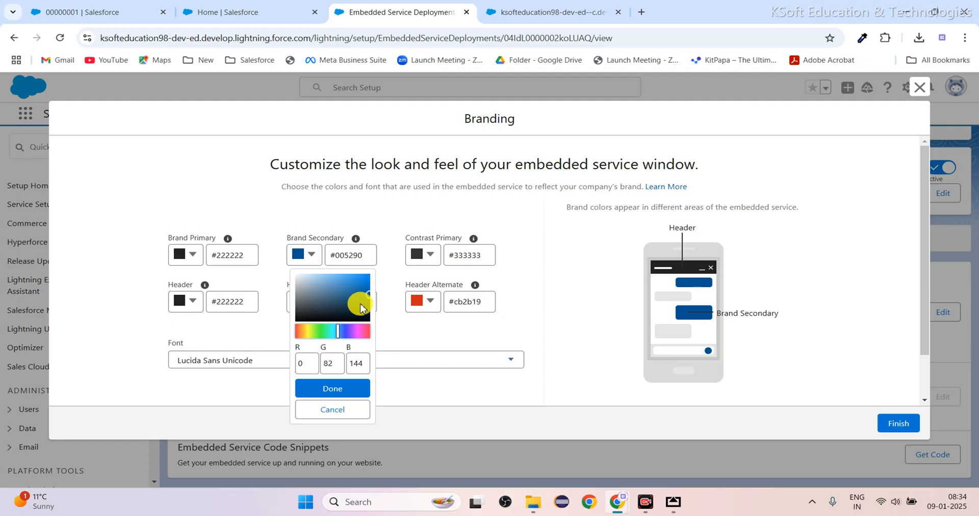
pyautogui.moveTo(363, 299); pyautogui.dragTo(298, 316)
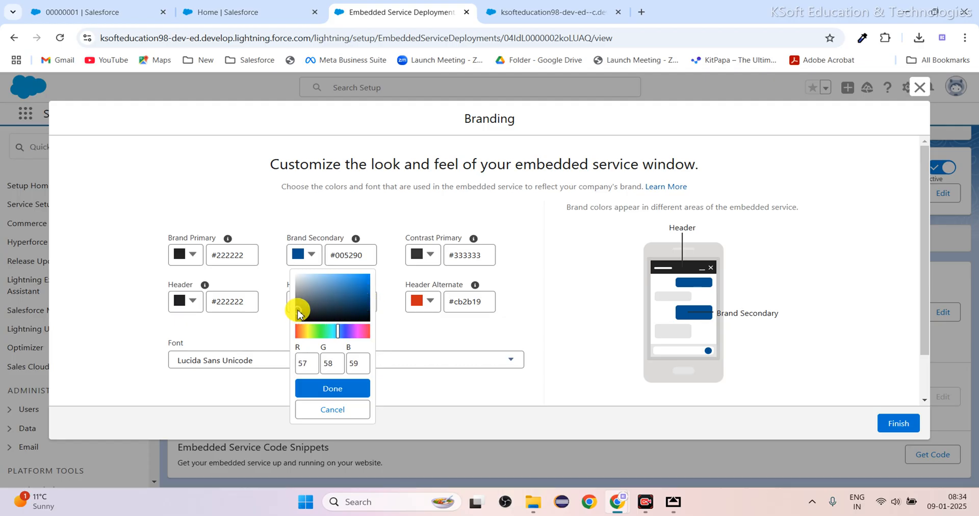
pyautogui.click(331, 388)
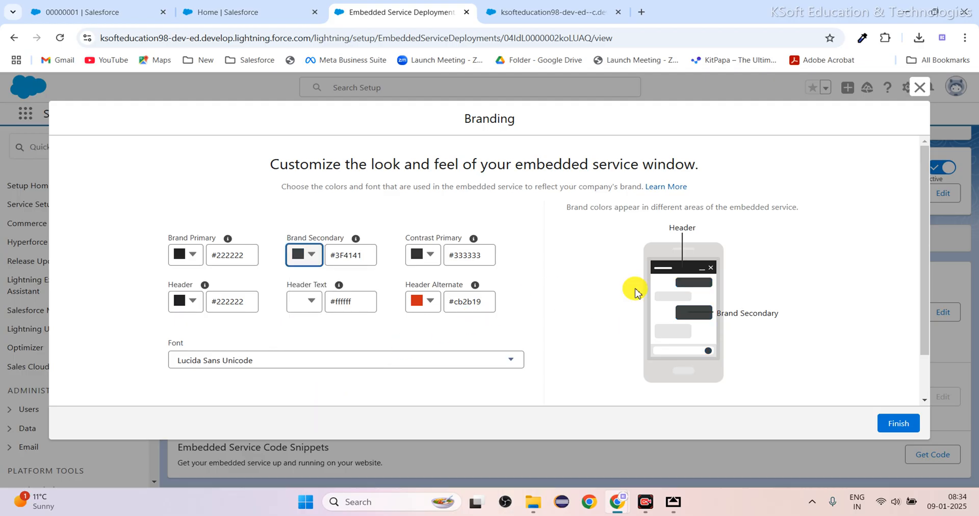
# Set the Header color to red #EA061A, check the branding preview and save the branding changes.
pyautogui.click(190, 306)
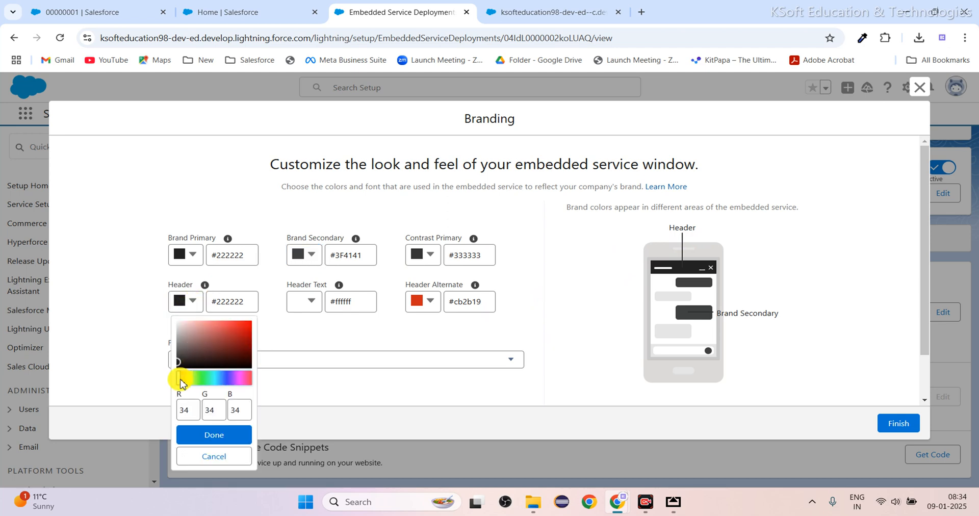
pyautogui.moveTo(177, 378); pyautogui.dragTo(250, 383)
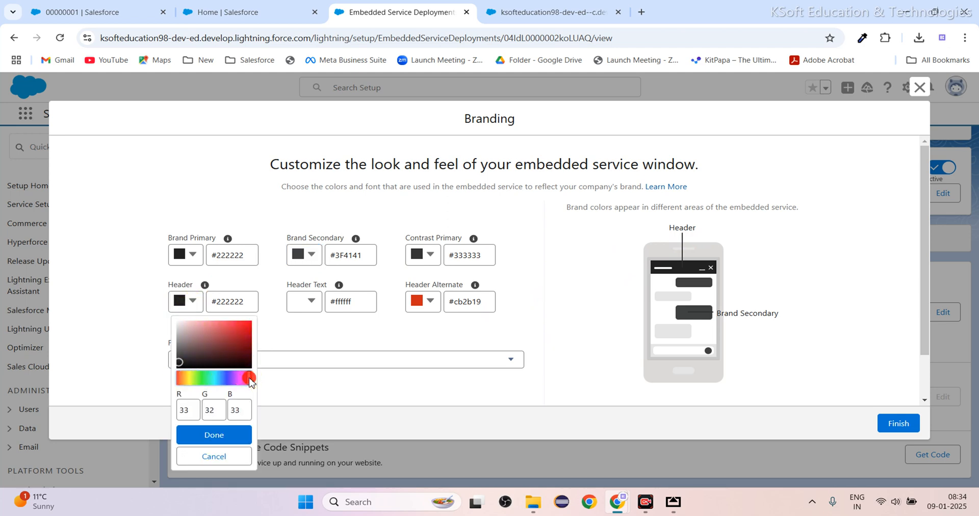
pyautogui.moveTo(179, 365); pyautogui.dragTo(250, 328)
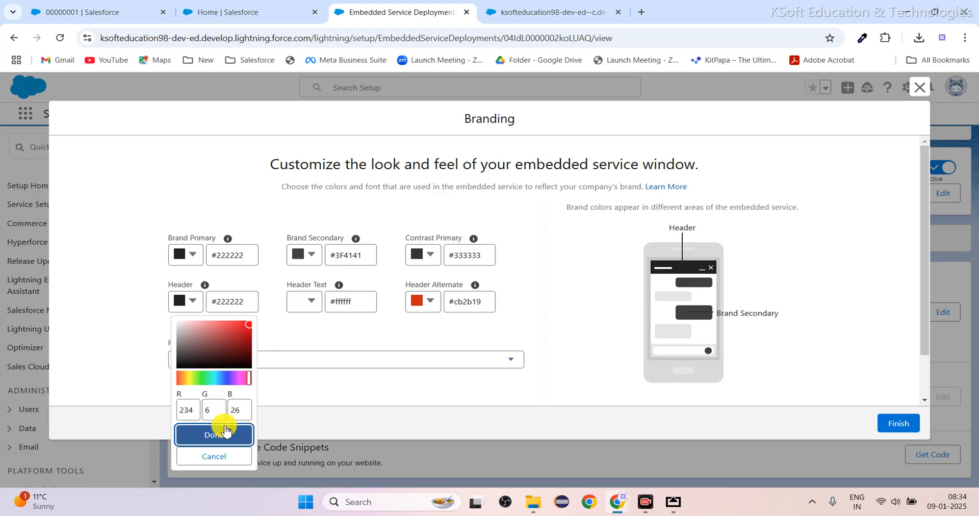
pyautogui.click(225, 432)
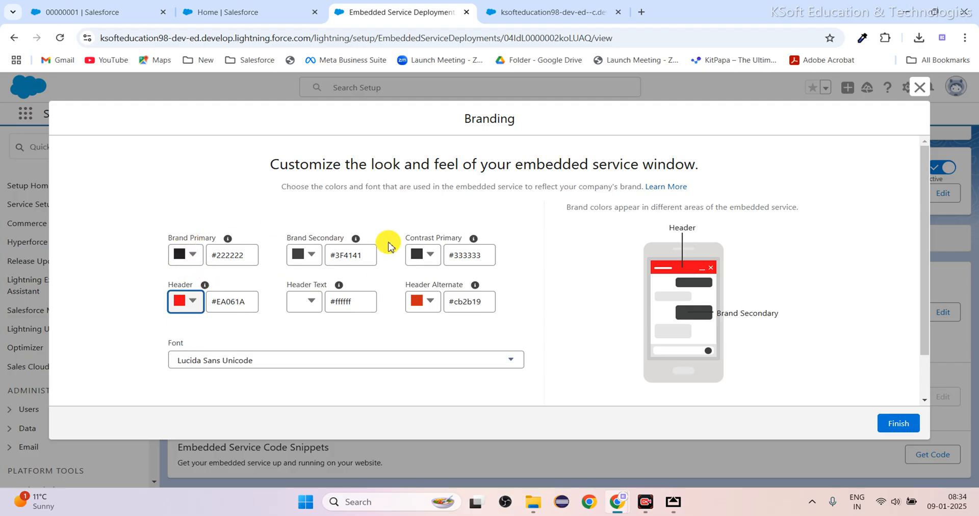
pyautogui.scroll(-1, 565, 357)
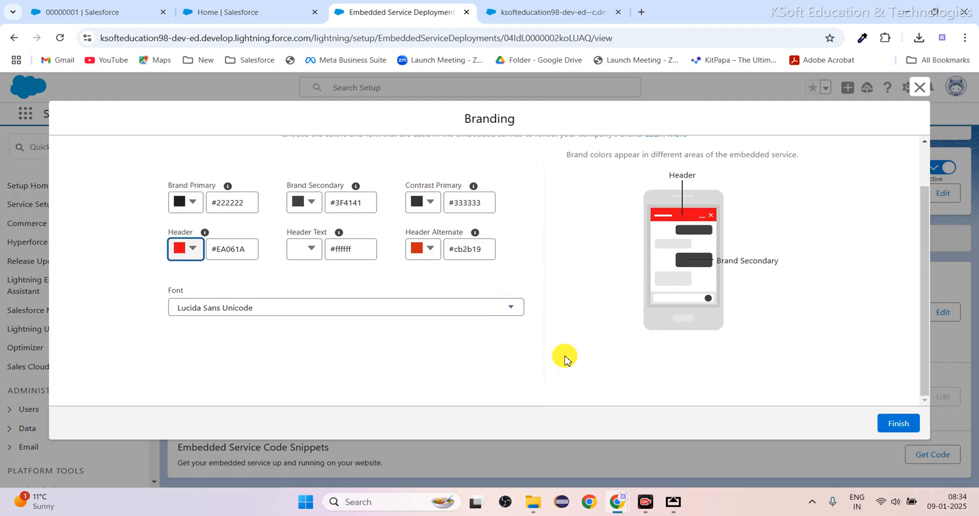
pyautogui.scroll(1, 565, 357)
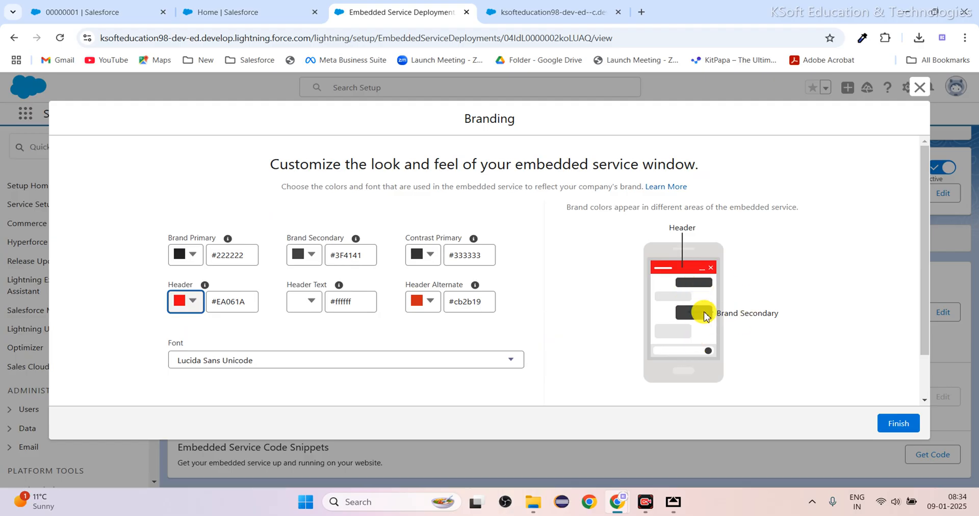
pyautogui.click(898, 423)
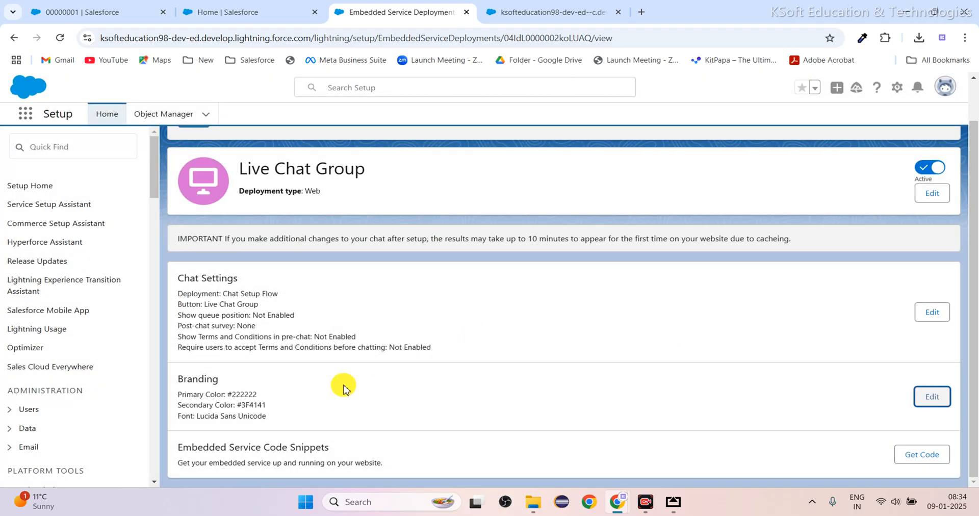
# Reopen the Live Chat Group branding to check its colors and font, and finish without changing them.
pyautogui.scroll(1, 517, 408)
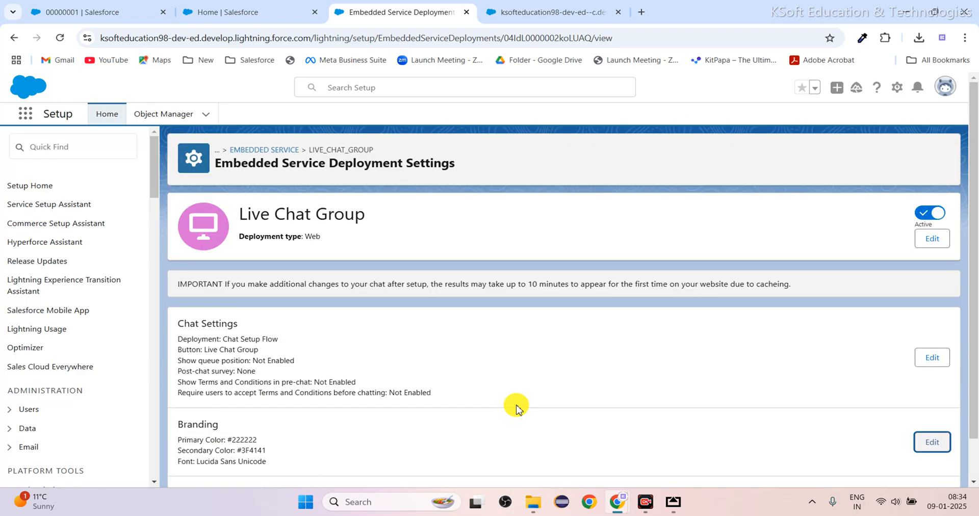
pyautogui.scroll(-1, 516, 408)
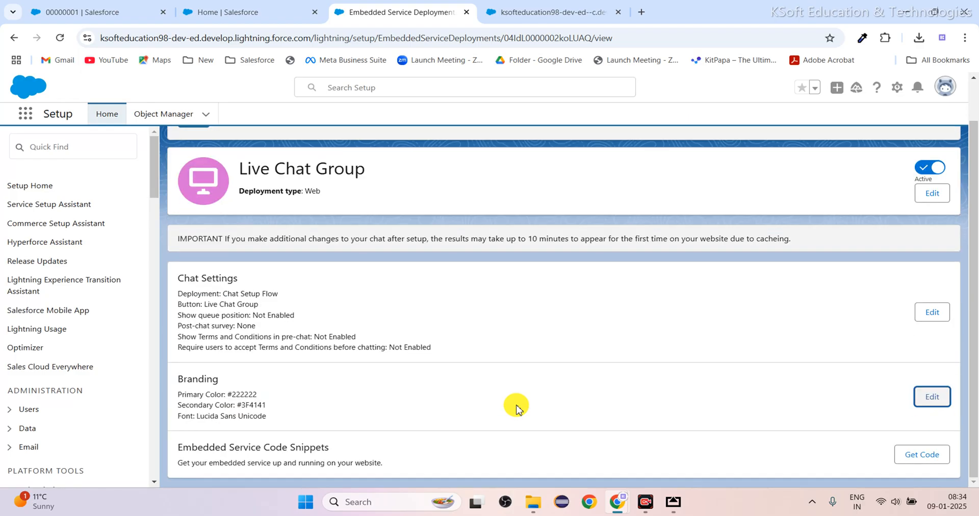
pyautogui.click(935, 397)
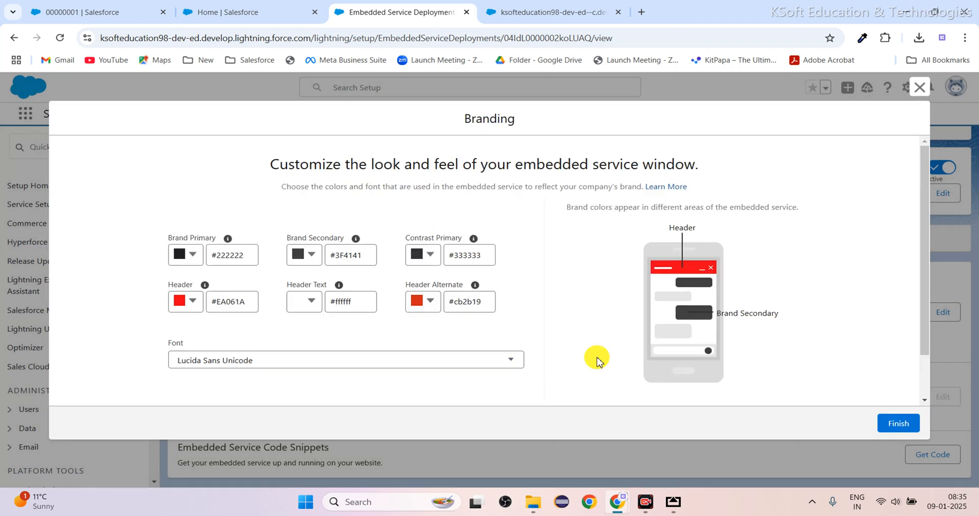
pyautogui.click(891, 430)
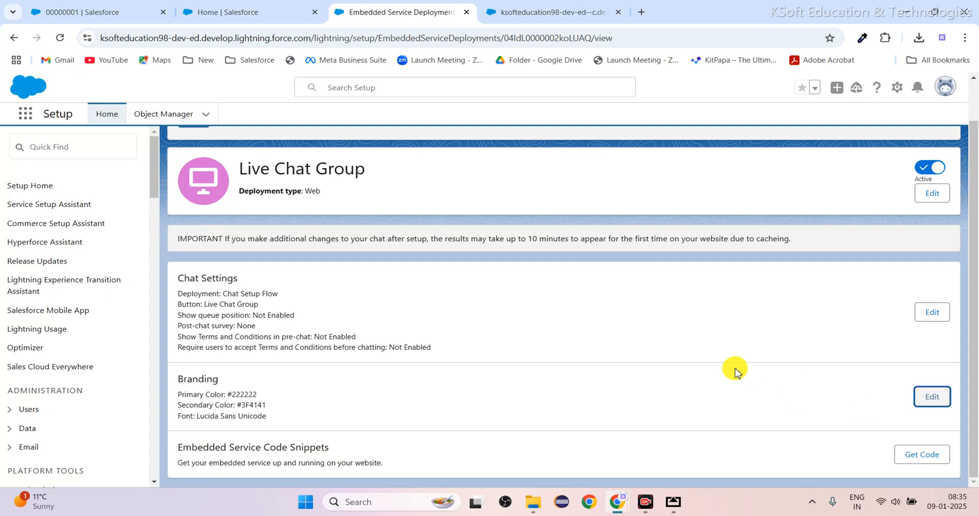
# Open the Live Chat Group's Chat Settings and review the Pre-Chat page's status, objects and fields.
pyautogui.scroll(1, 734, 371)
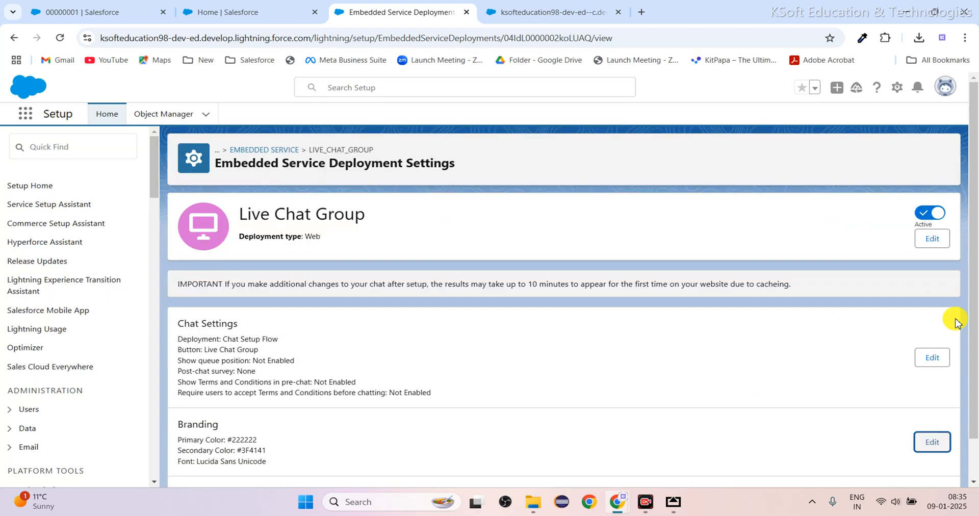
pyautogui.click(932, 312)
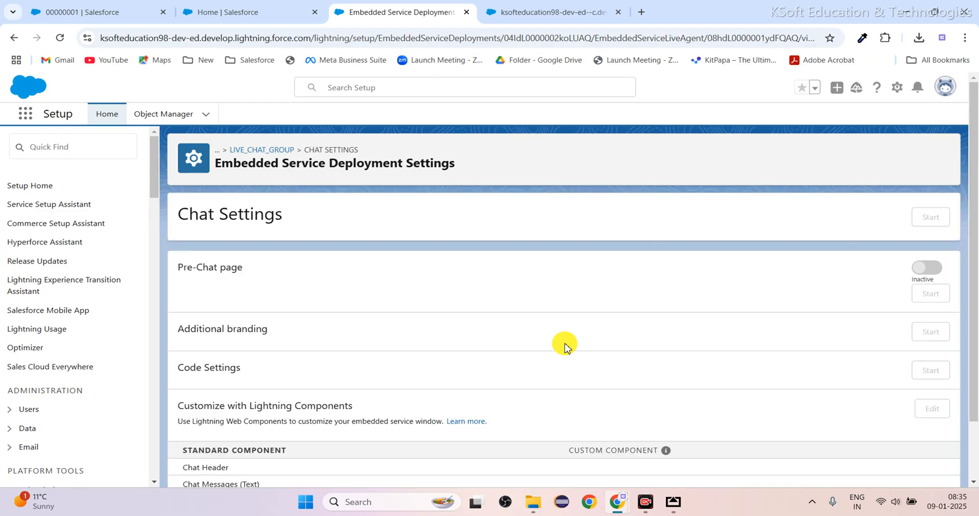
pyautogui.scroll(-2, 505, 378)
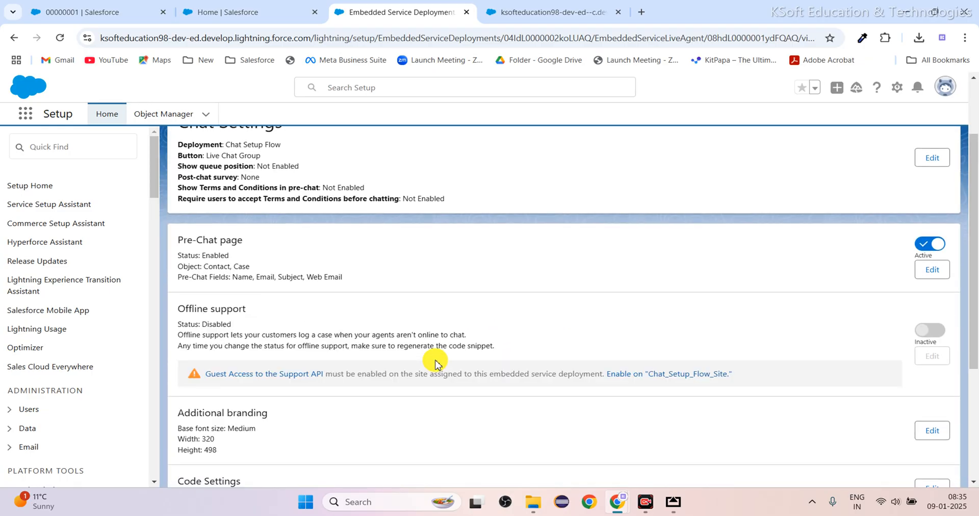
pyautogui.scroll(2, 435, 362)
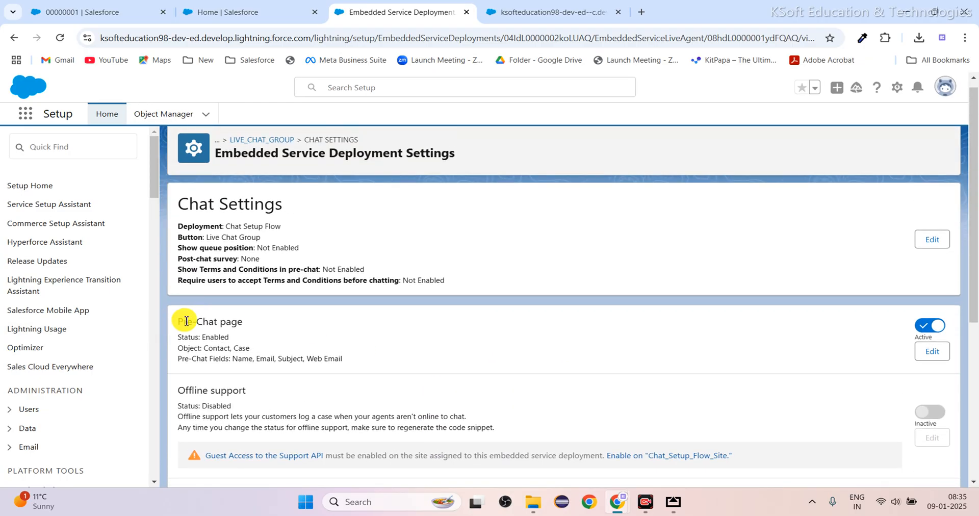
pyautogui.moveTo(184, 323); pyautogui.dragTo(361, 352)
pyautogui.click(365, 356)
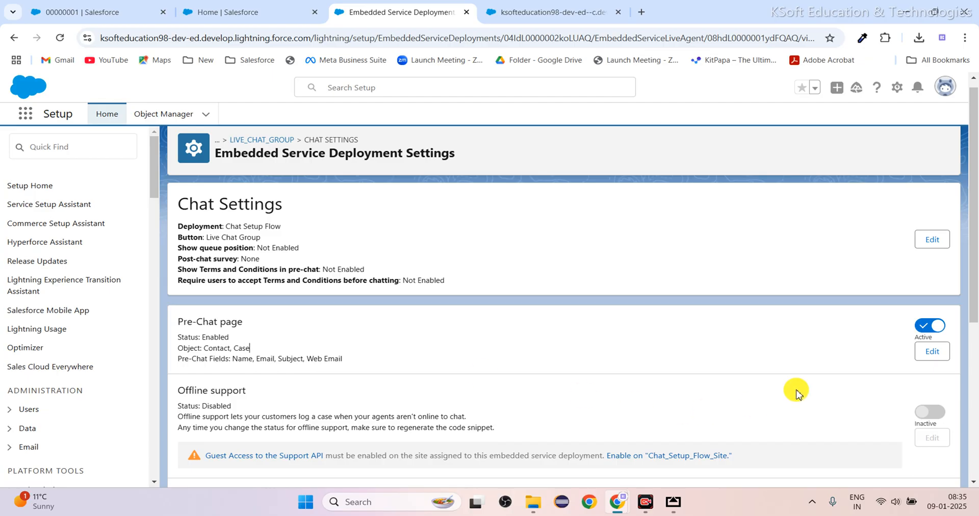
# Go through the Pre-Chat form's reason for visit and its Contact and Case fields, and save the form unchanged.
pyautogui.click(926, 351)
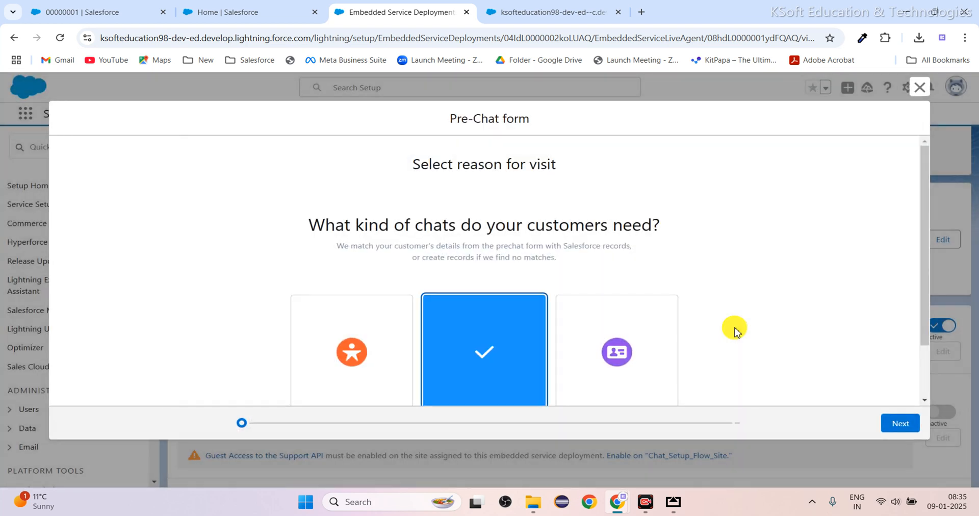
pyautogui.scroll(-2, 519, 317)
pyautogui.click(898, 423)
pyautogui.scroll(-1, 535, 357)
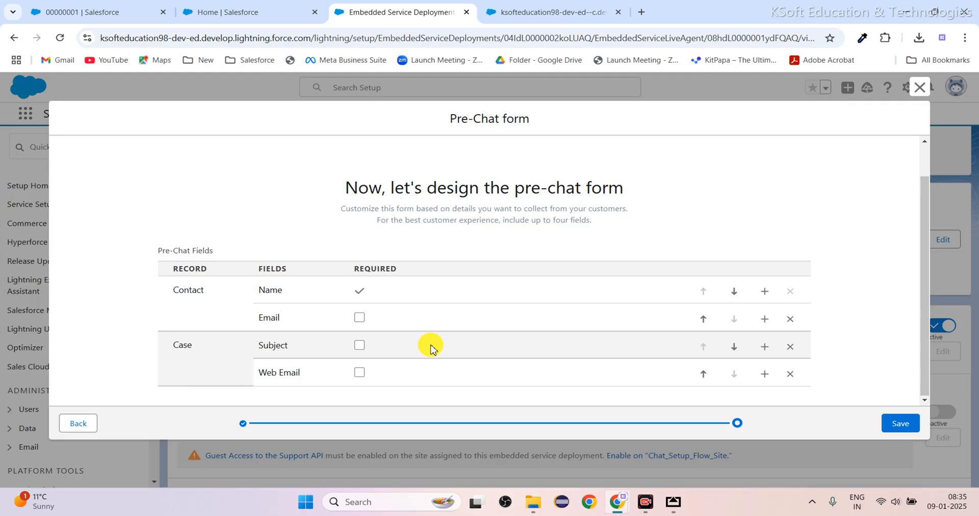
pyautogui.click(910, 426)
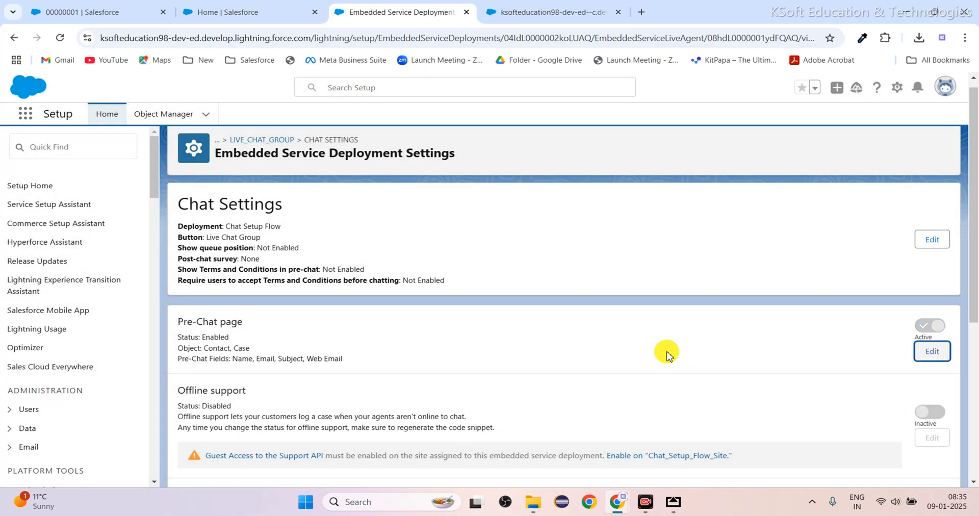
# Review the Offline support and Additional branding sections of the Chat Settings.
pyautogui.scroll(-1, 667, 352)
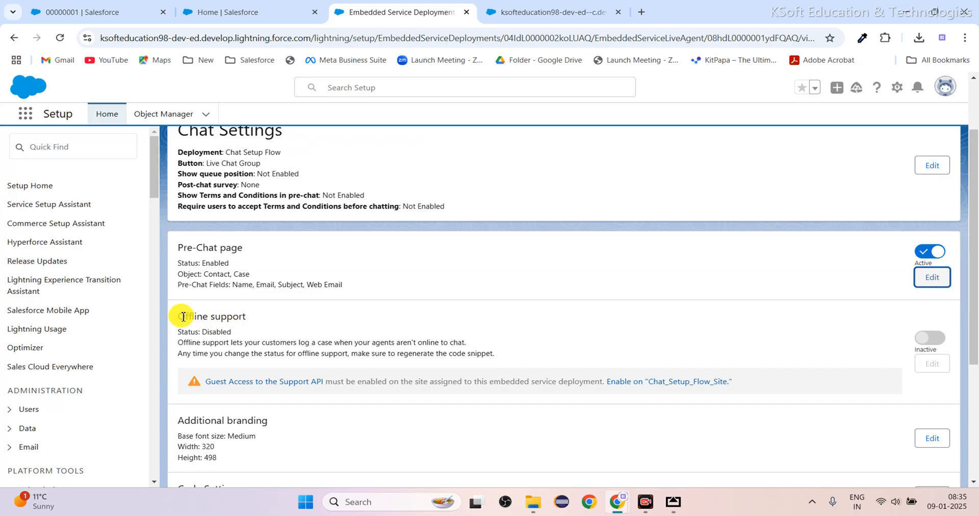
pyautogui.moveTo(180, 317); pyautogui.dragTo(252, 318)
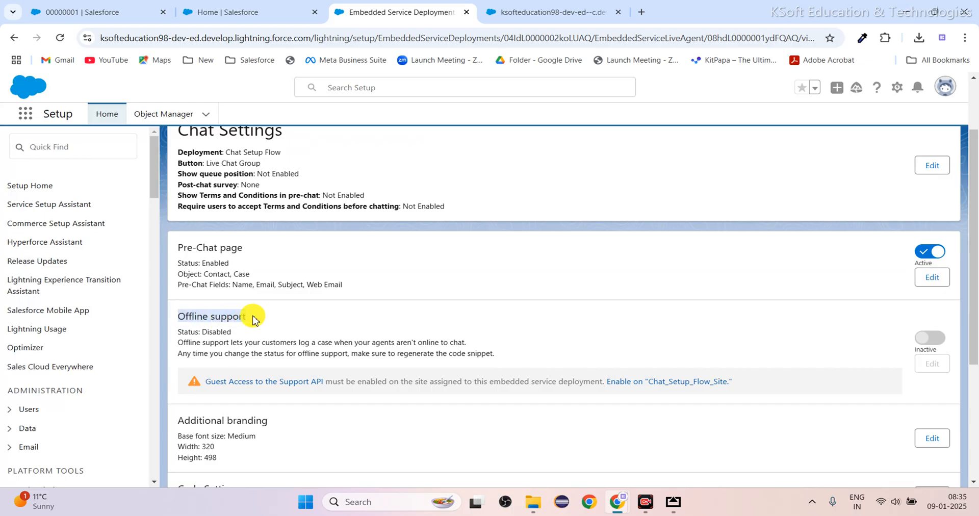
pyautogui.click(280, 320)
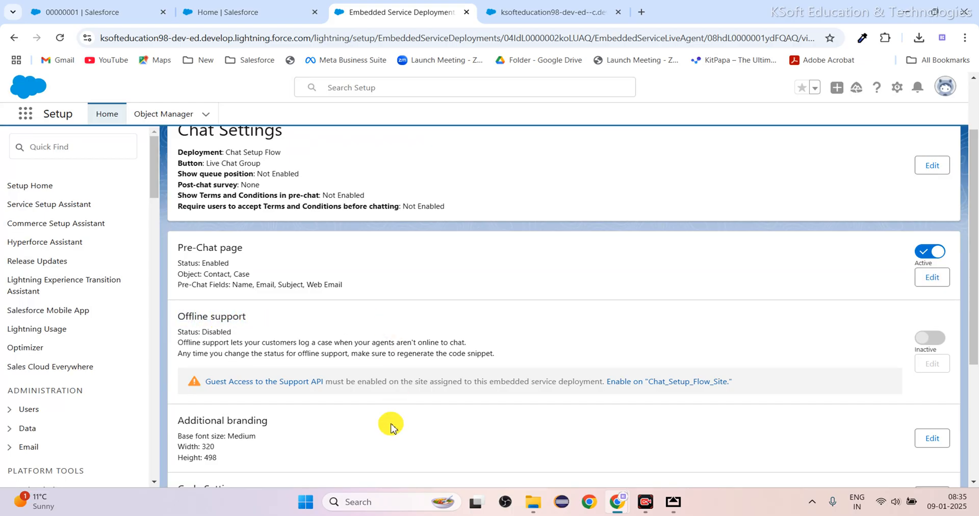
pyautogui.scroll(-2, 390, 426)
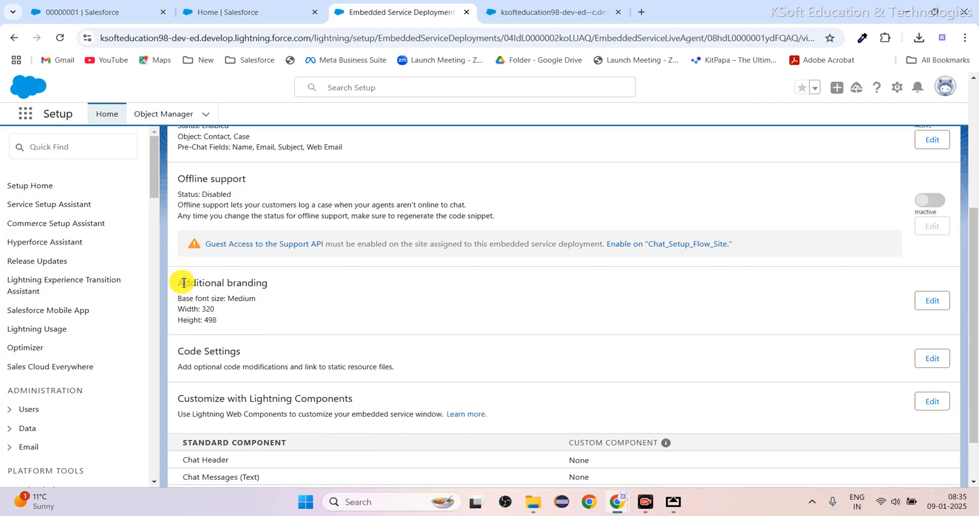
pyautogui.moveTo(184, 283); pyautogui.dragTo(278, 287)
pyautogui.click(347, 302)
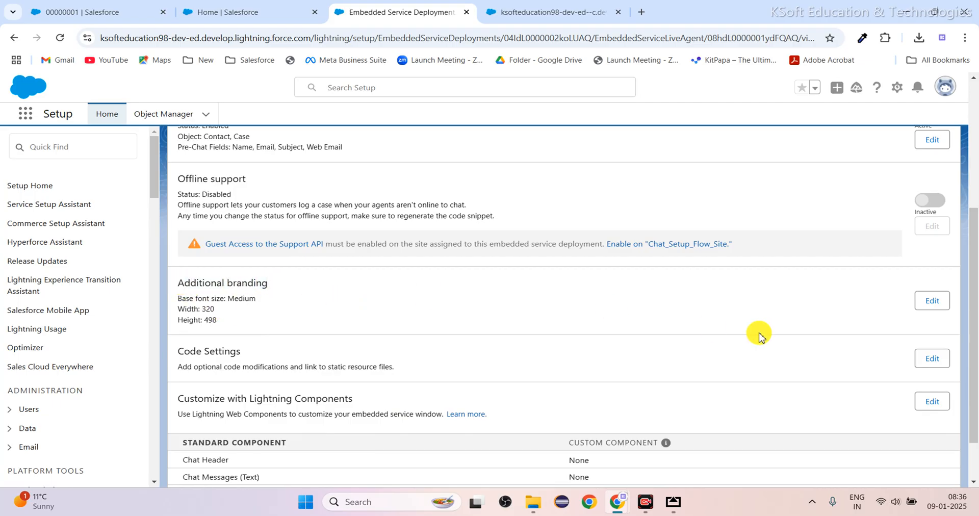
# Open Additional branding for editing and go to the Avatar image URL in Images & Dimensions.
pyautogui.click(931, 304)
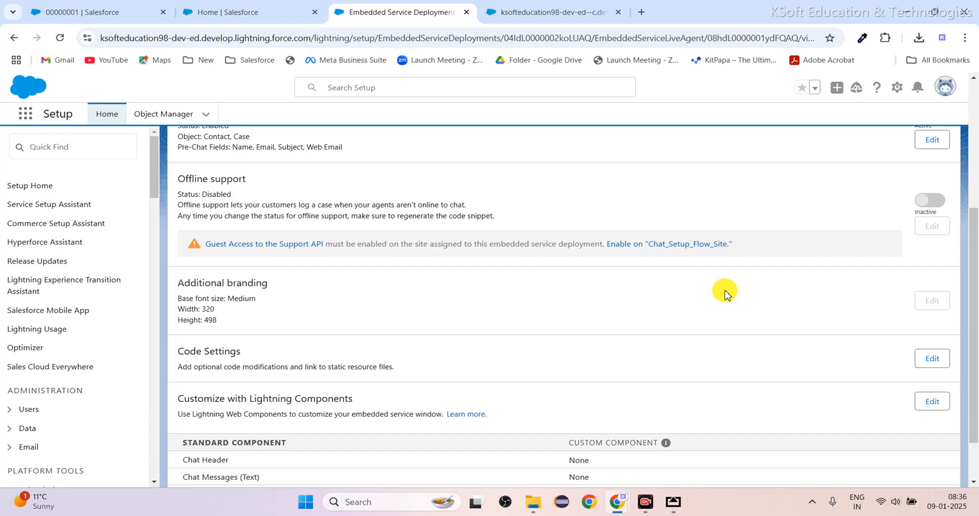
pyautogui.click(785, 288)
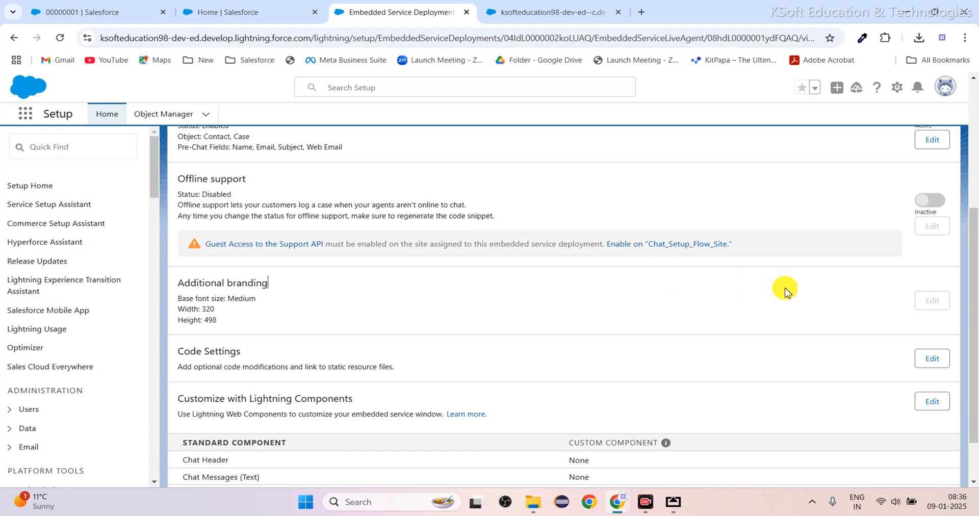
pyautogui.click(934, 302)
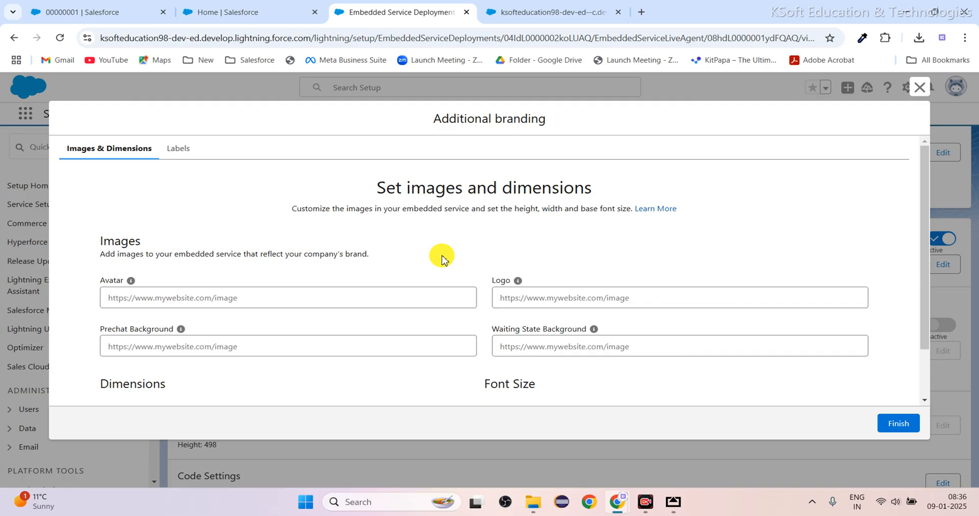
pyautogui.click(249, 298)
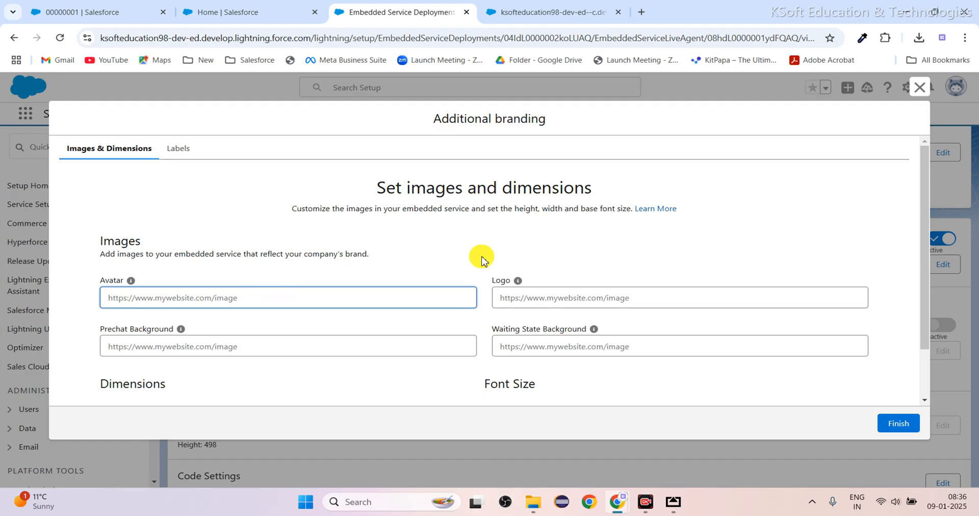
# Check the agent avatar in the customer's chat window, then open Setup in a new tab and find Static Resources.
pyautogui.click(535, 13)
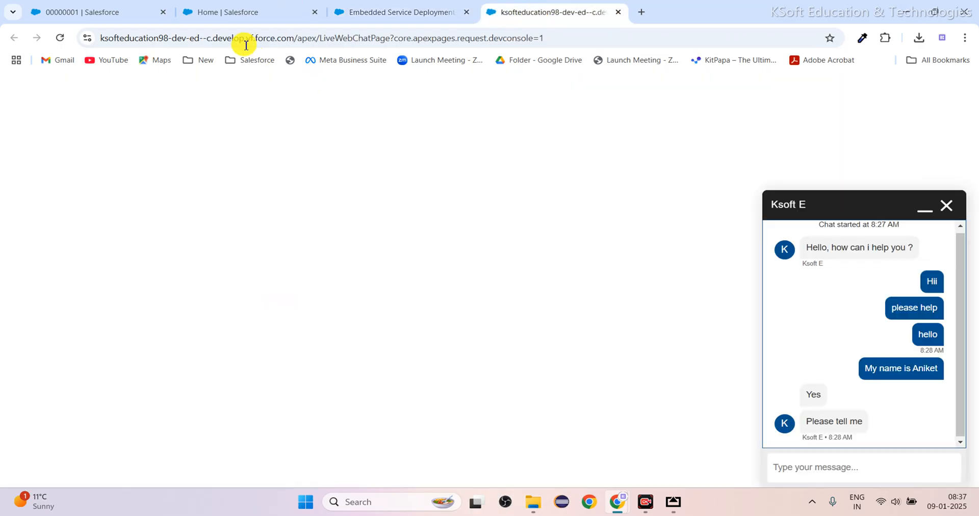
pyautogui.click(237, 12)
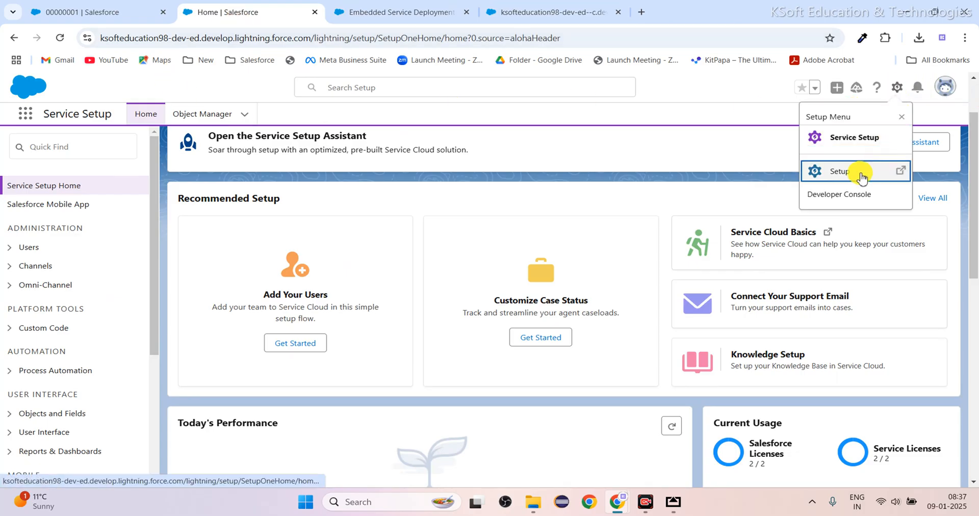
pyautogui.click(861, 178)
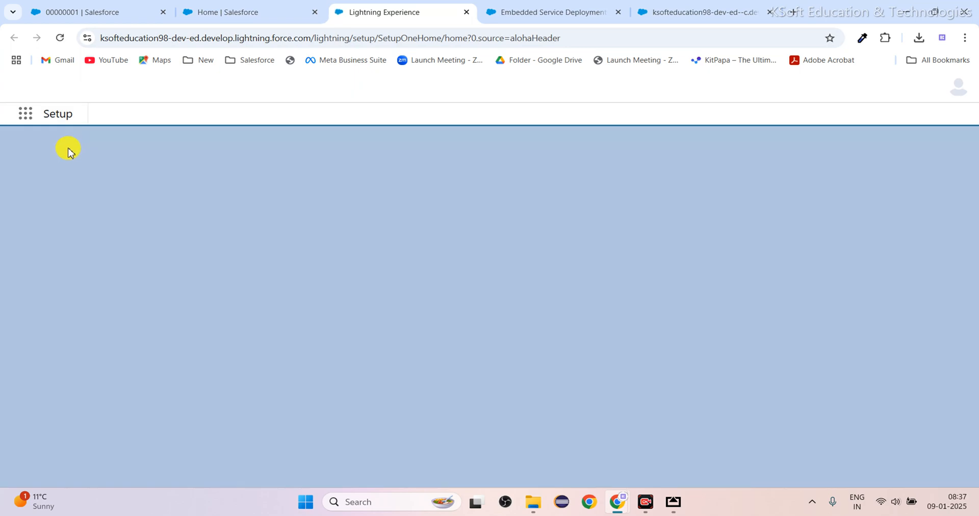
pyautogui.click(65, 147)
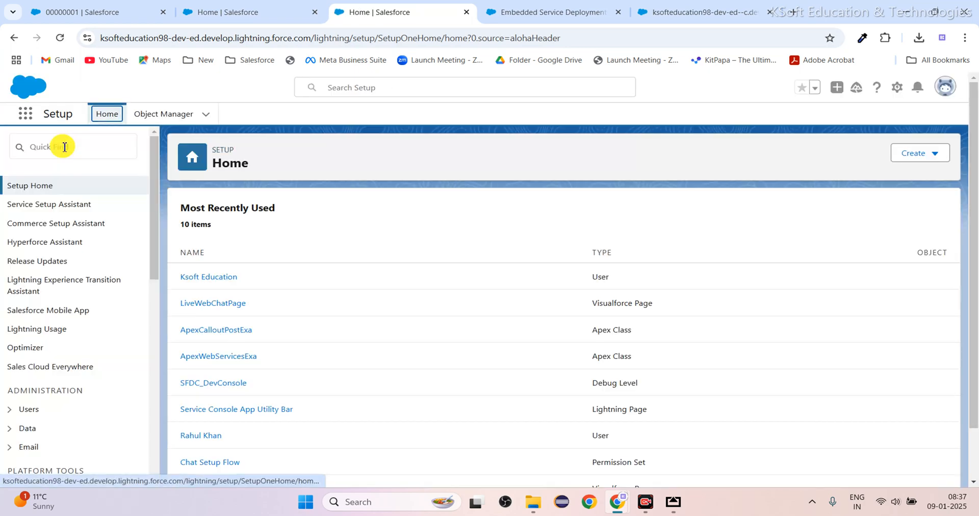
pyautogui.click(65, 147)
pyautogui.write('static')
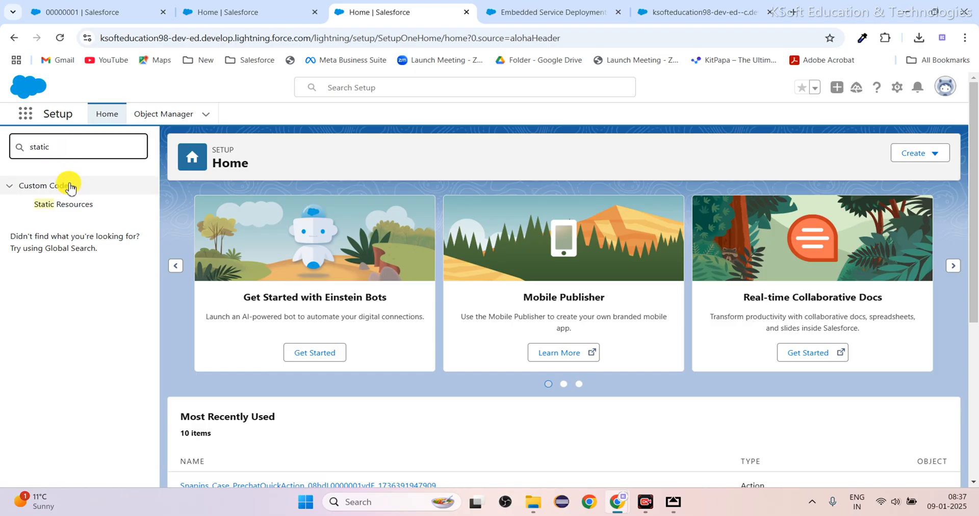
pyautogui.click(74, 209)
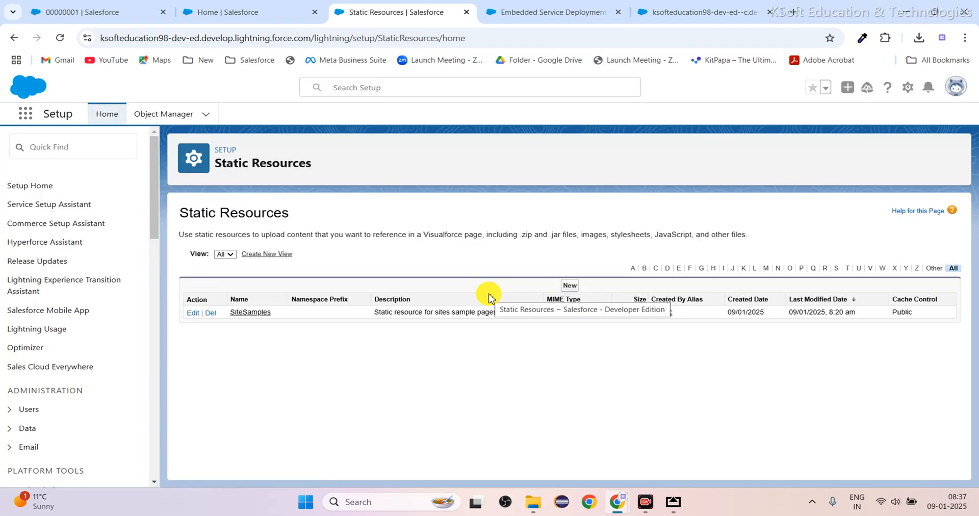
# Try to save a new static resource named "Support Agent icon" with file call-center.png and Public cache control.
pyautogui.click(566, 287)
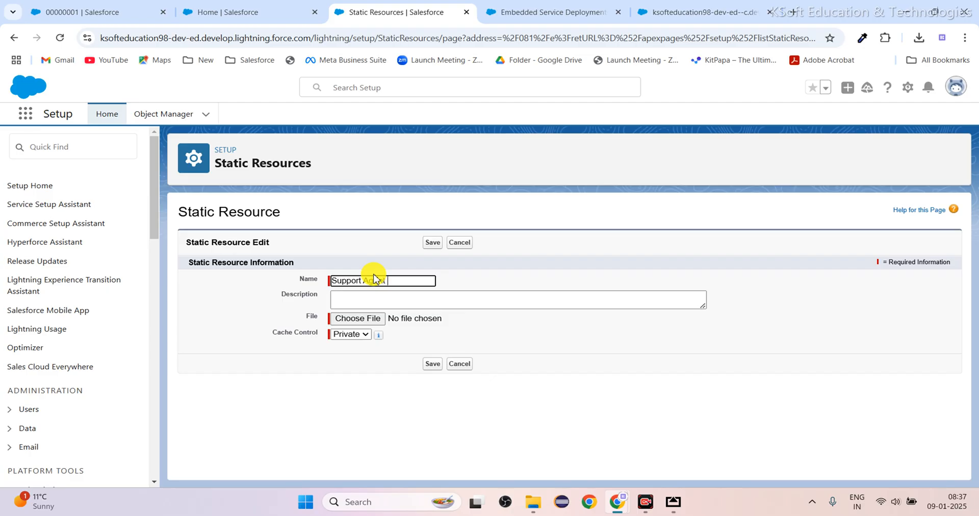
pyautogui.press('BackSpace')
pyautogui.click(384, 376)
pyautogui.click(355, 319)
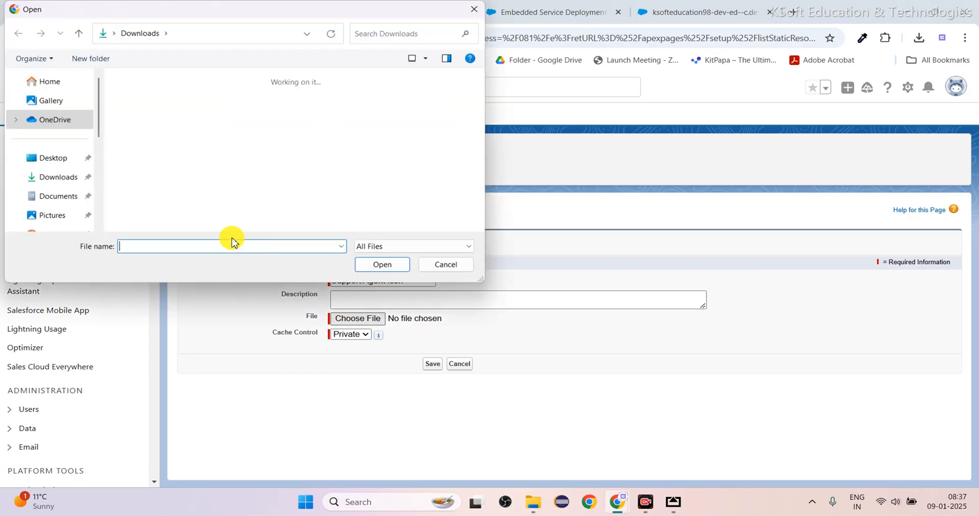
pyautogui.click(146, 132)
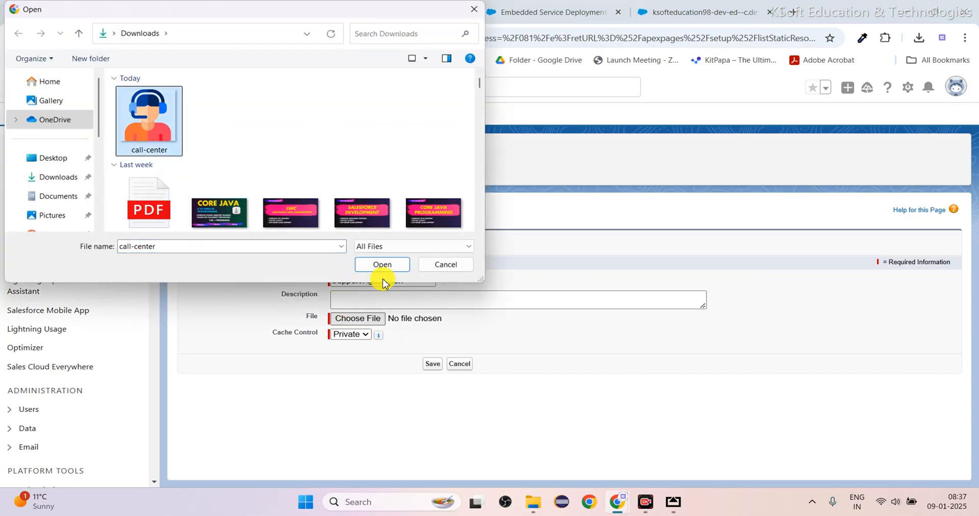
pyautogui.click(393, 265)
pyautogui.click(365, 337)
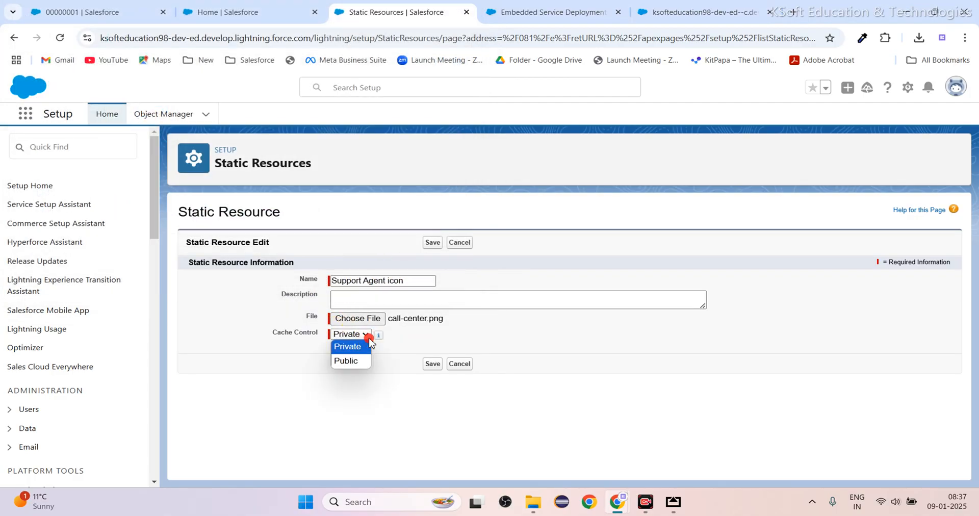
pyautogui.click(350, 364)
pyautogui.hotkey('ctrl', 'a')
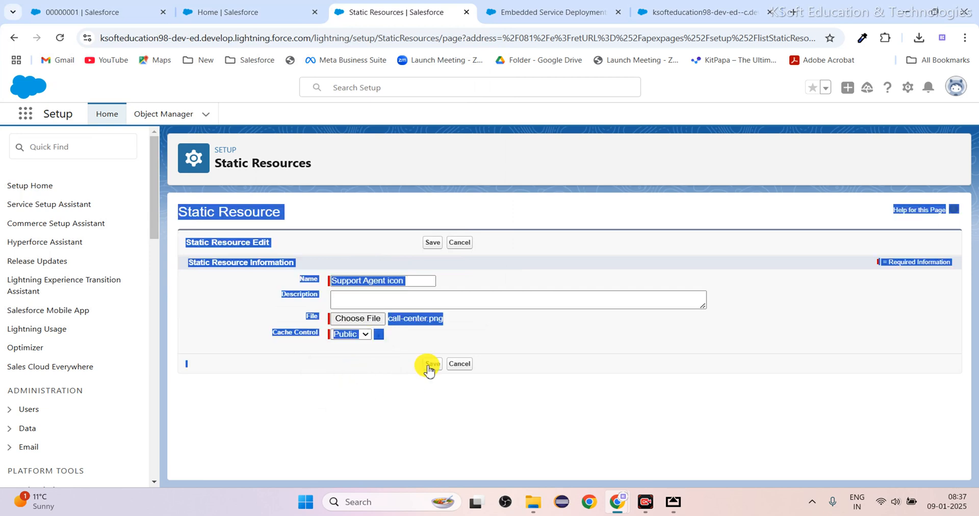
pyautogui.click(603, 416)
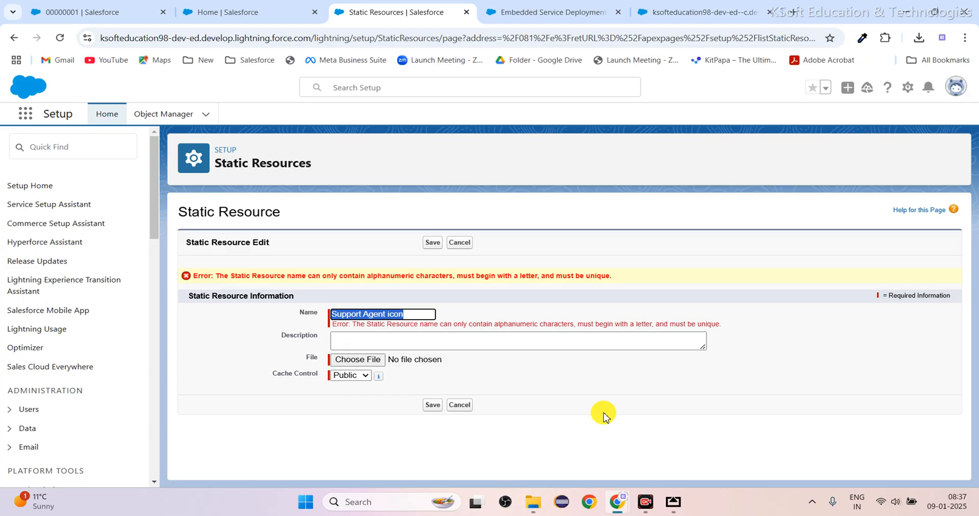
# Rename the new static resource as supportagenticon, without spaces.
pyautogui.doubleClick(411, 314)
pyautogui.moveTo(411, 314); pyautogui.dragTo(243, 336)
pyautogui.write('su')
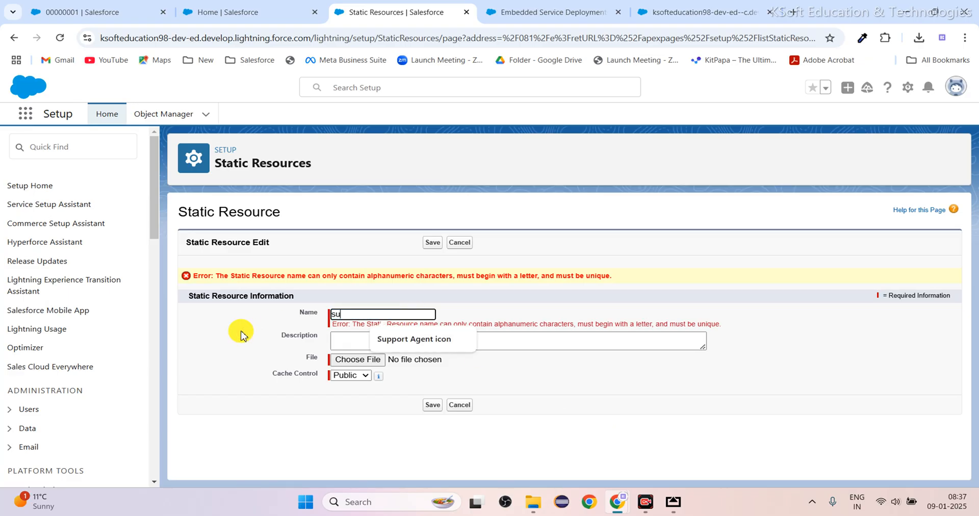
pyautogui.write('pportagenticon')
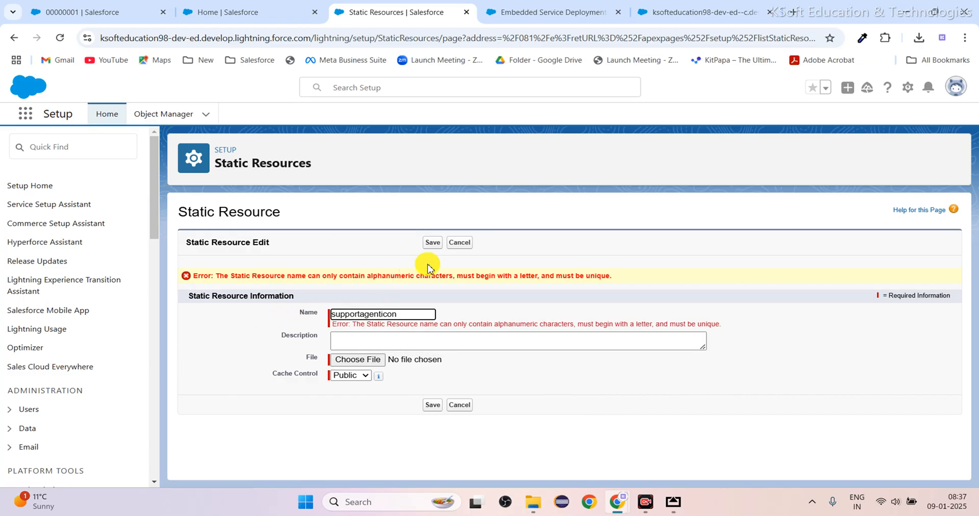
# Save the supportagenticon static resource and view its uploaded file in a separate browser tab.
pyautogui.click(433, 242)
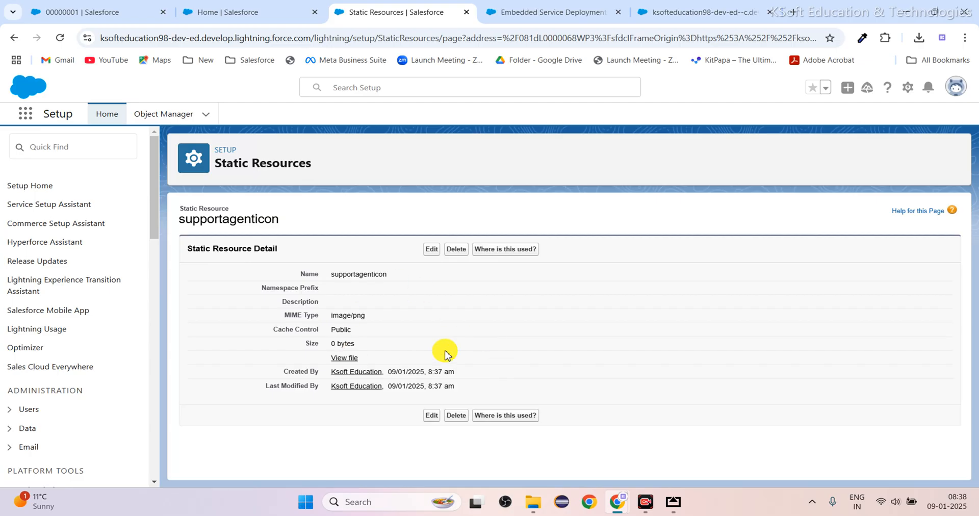
pyautogui.rightClick(345, 363)
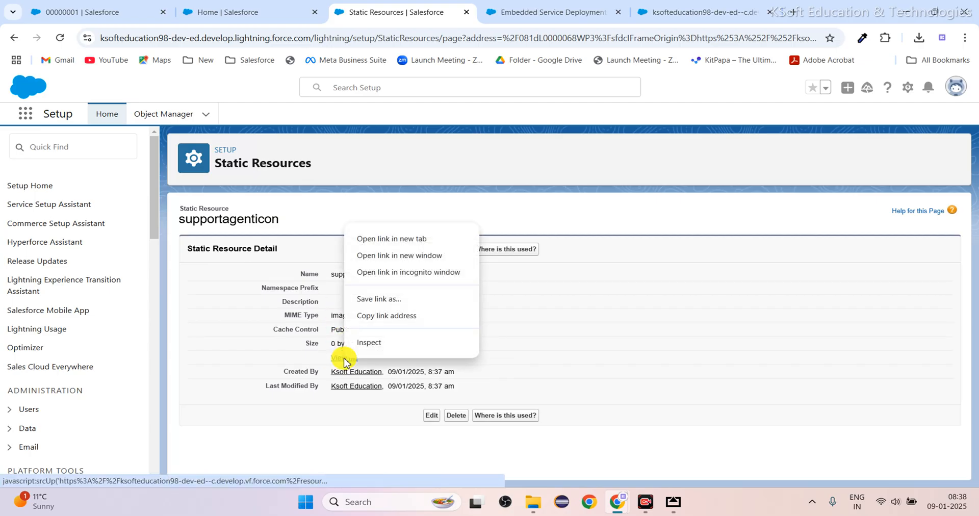
pyautogui.click(390, 241)
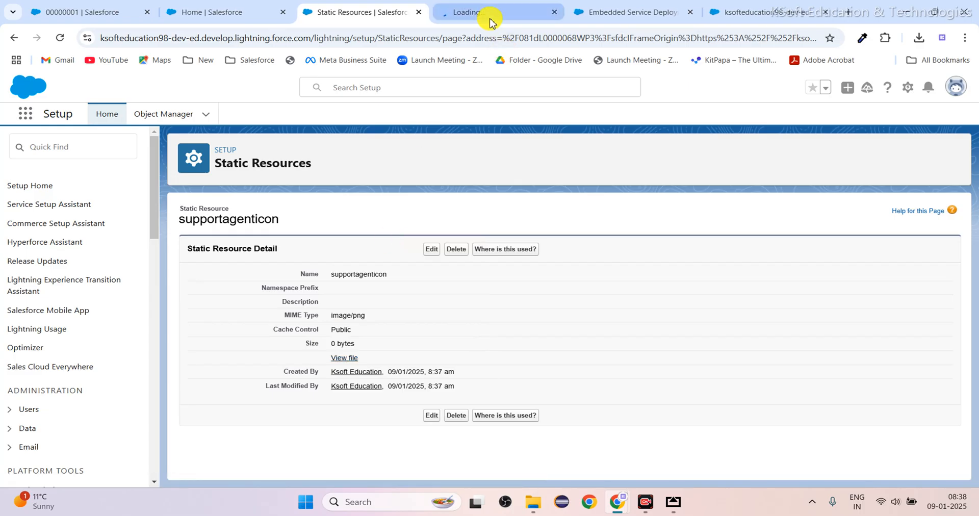
pyautogui.click(490, 18)
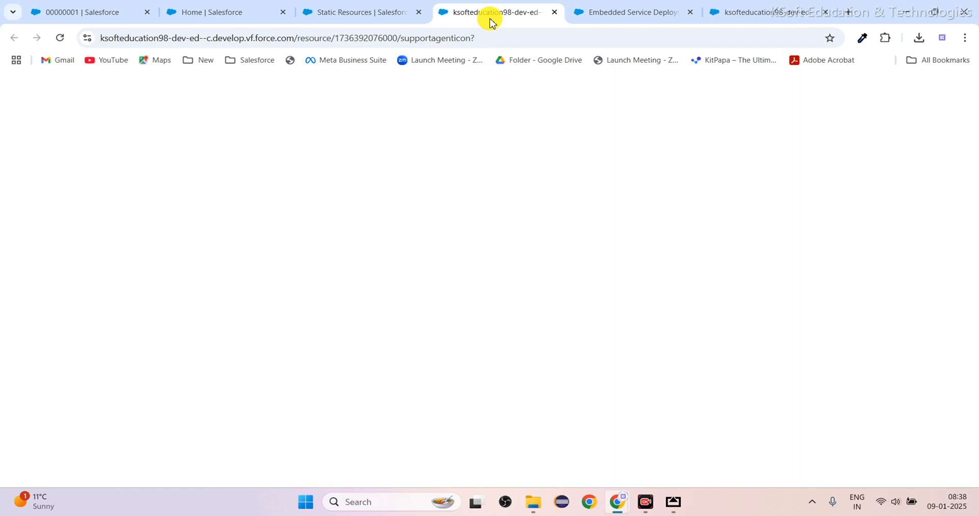
pyautogui.click(401, 12)
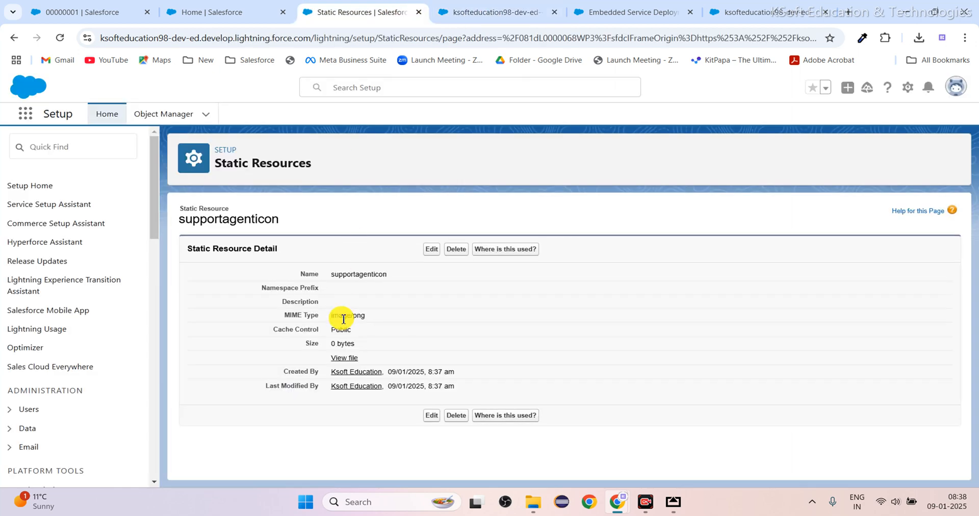
pyautogui.click(340, 358)
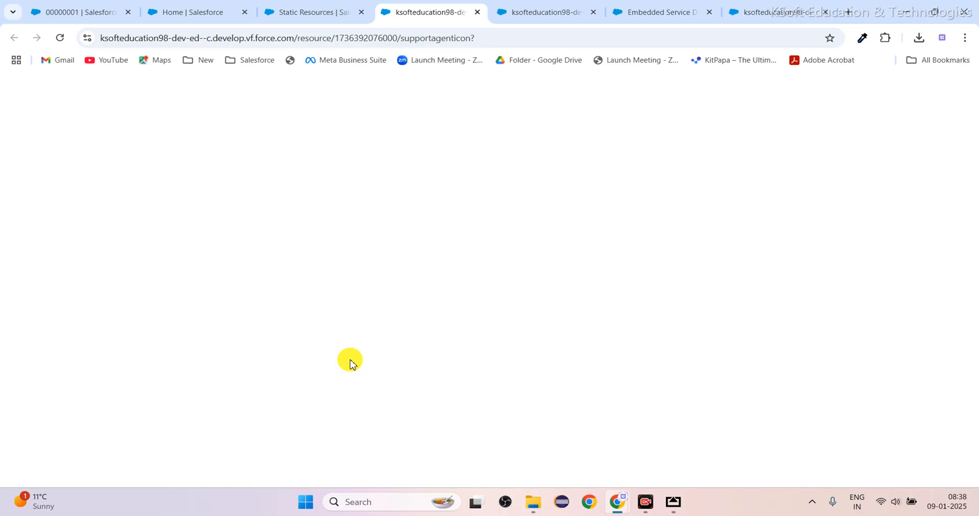
pyautogui.click(60, 37)
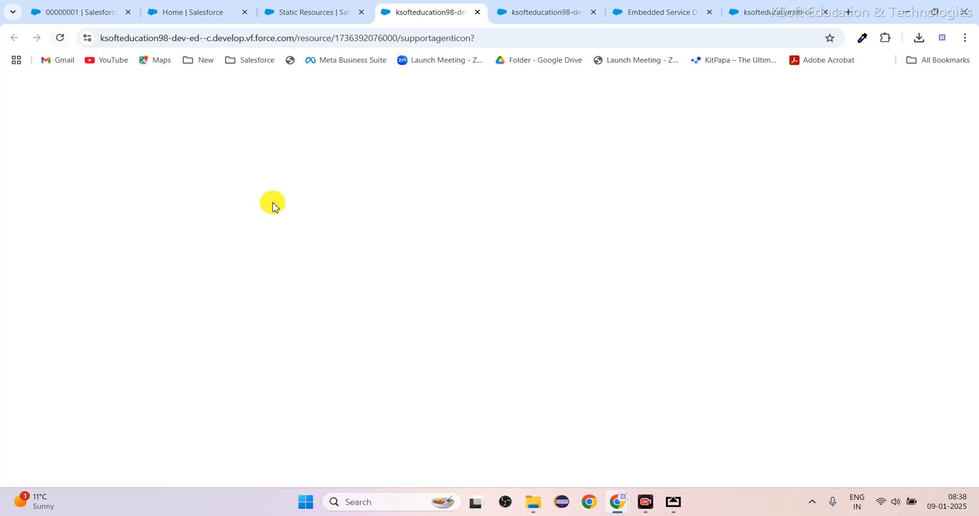
pyautogui.click(306, 24)
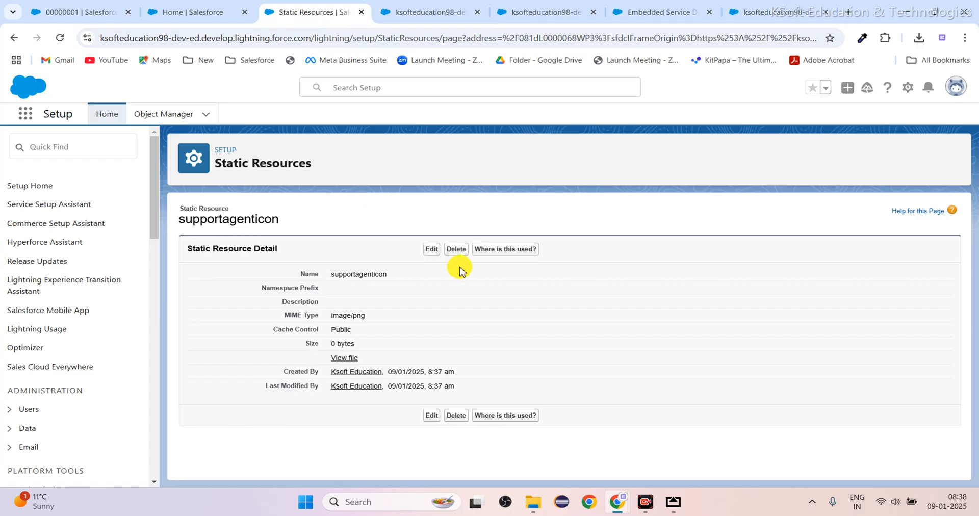
# Edit the supportagenticon static resource to upload the agent image from Downloads again, keep Public cache control, and save.
pyautogui.click(431, 250)
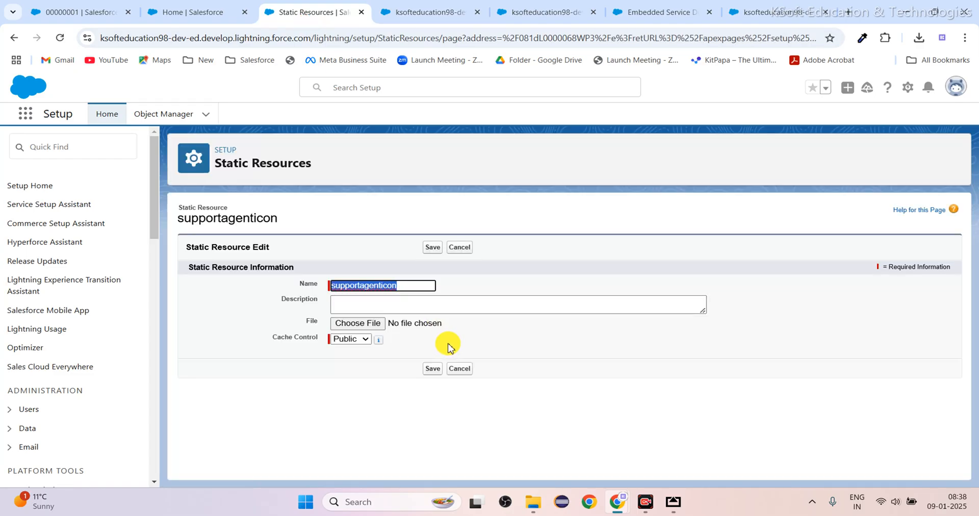
pyautogui.click(356, 325)
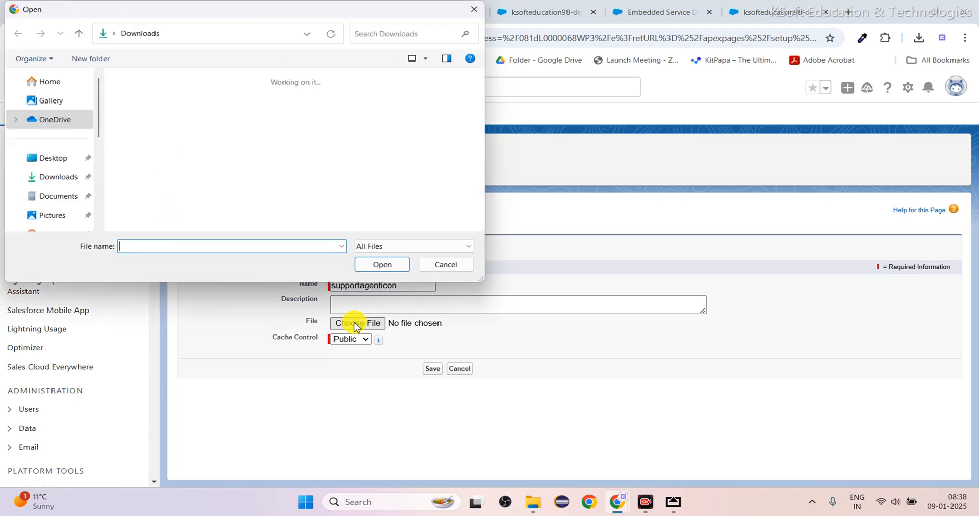
pyautogui.click(155, 137)
pyautogui.click(382, 265)
pyautogui.click(366, 344)
pyautogui.click(359, 365)
pyautogui.click(437, 372)
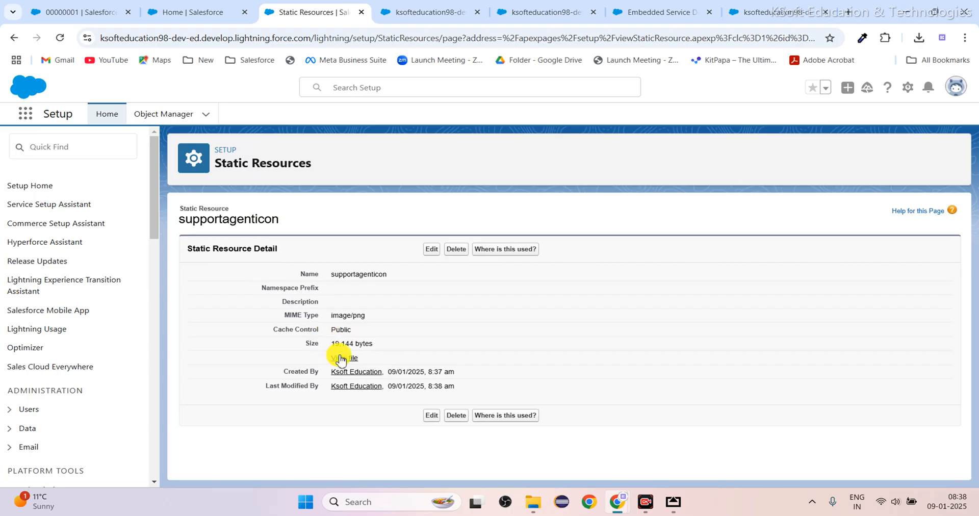
# View the supportagenticon file, copy its full URL, and close the image and Static Resources tabs.
pyautogui.click(345, 358)
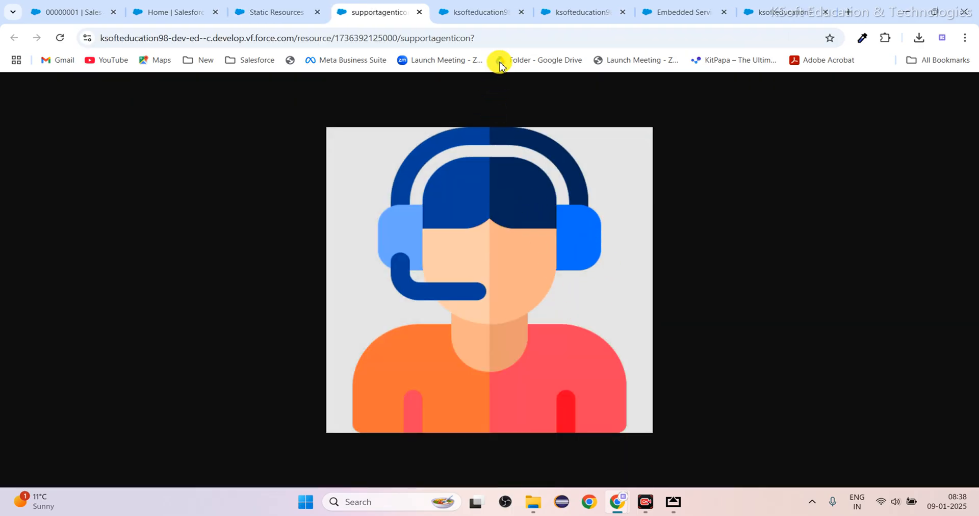
pyautogui.click(499, 37)
pyautogui.hotkey('ctrl', 'c')
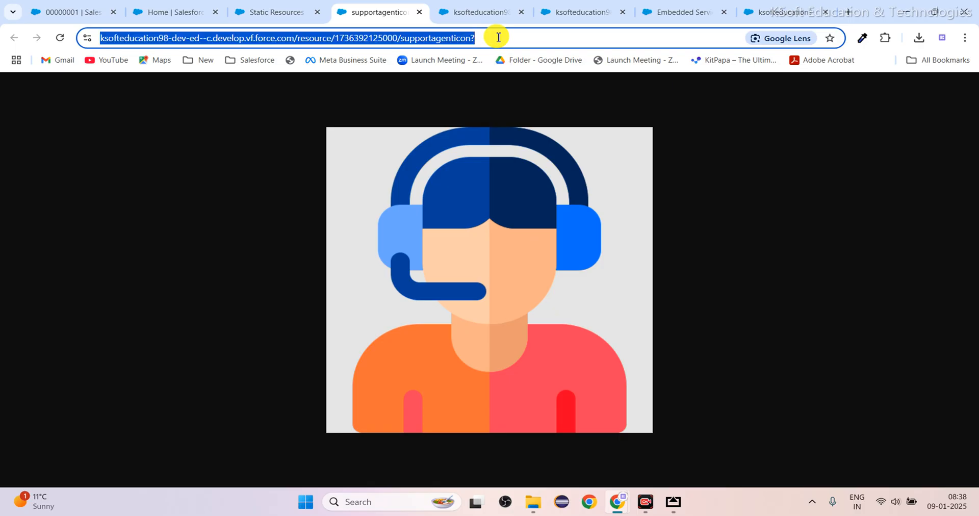
pyautogui.click(419, 12)
pyautogui.click(317, 14)
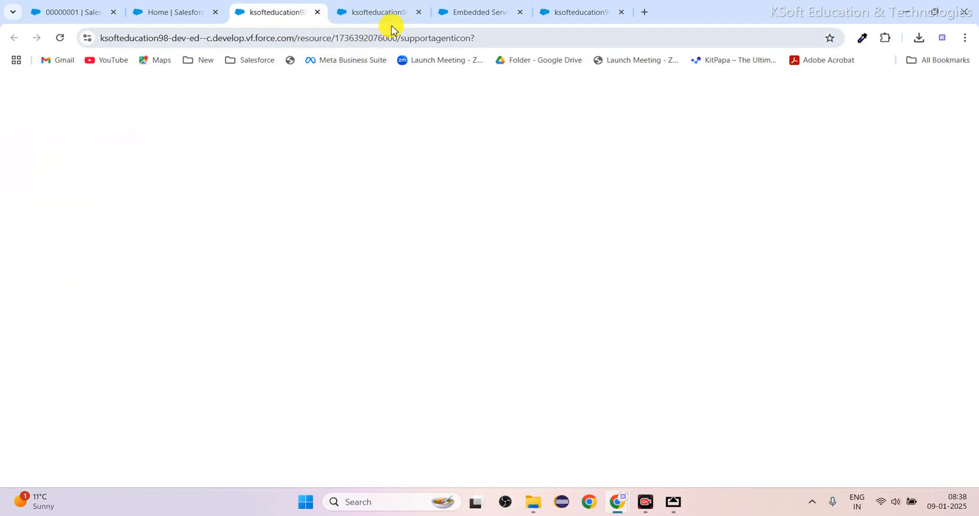
# Set the Avatar image in Additional branding to the copied supportagenticon URL and finish the branding edit.
pyautogui.click(473, 14)
pyautogui.click(274, 296)
pyautogui.hotkey('ctrl', 'v')
pyautogui.click(470, 237)
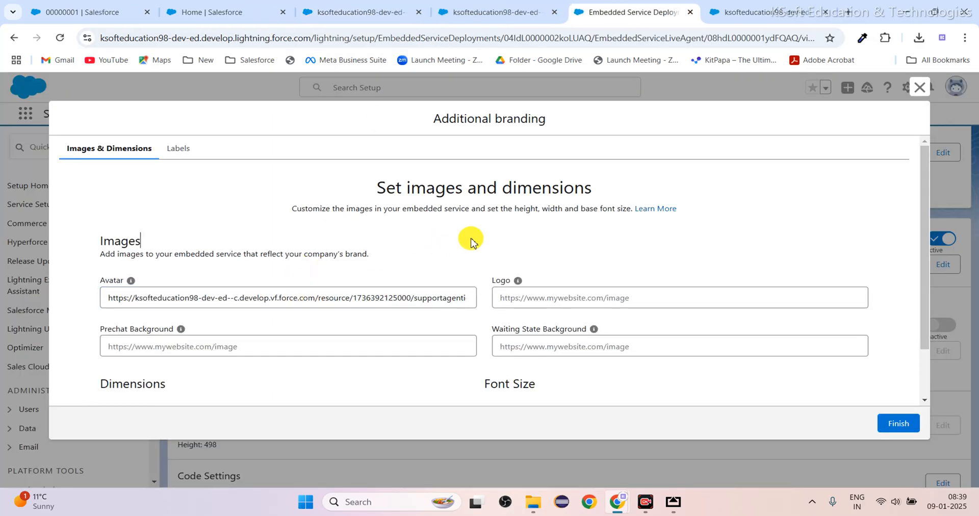
pyautogui.scroll(-1, 459, 341)
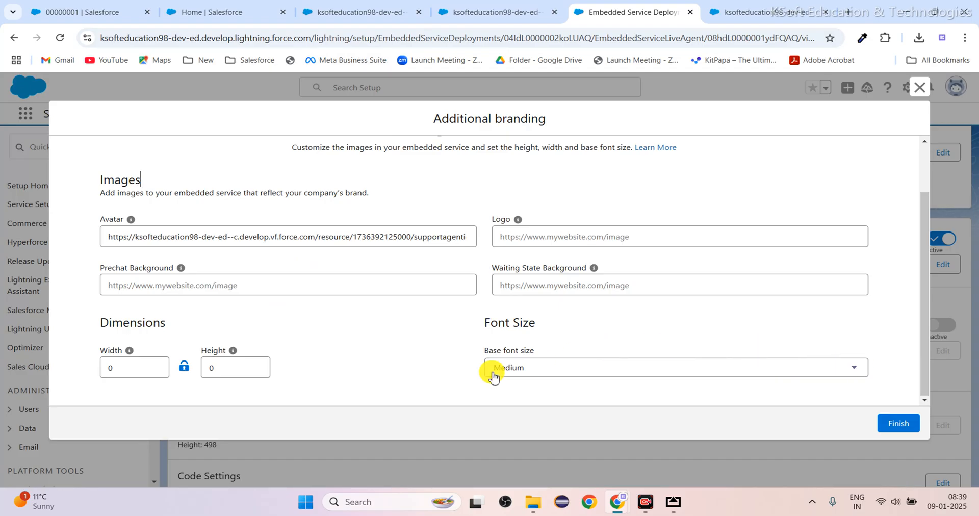
pyautogui.click(899, 424)
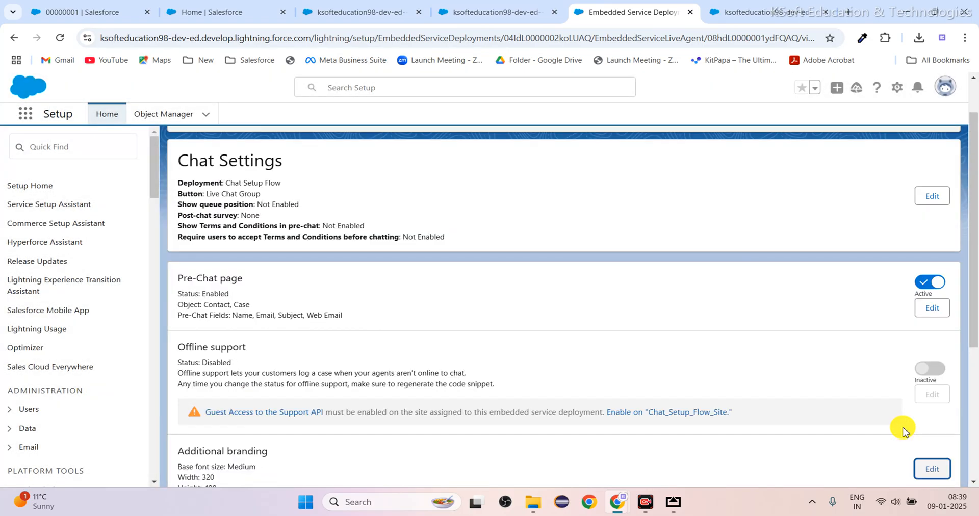
# Review the Additional branding and Code Settings sections, checking the Code Customization Files dialog without adding a code setting.
pyautogui.scroll(-3, 443, 432)
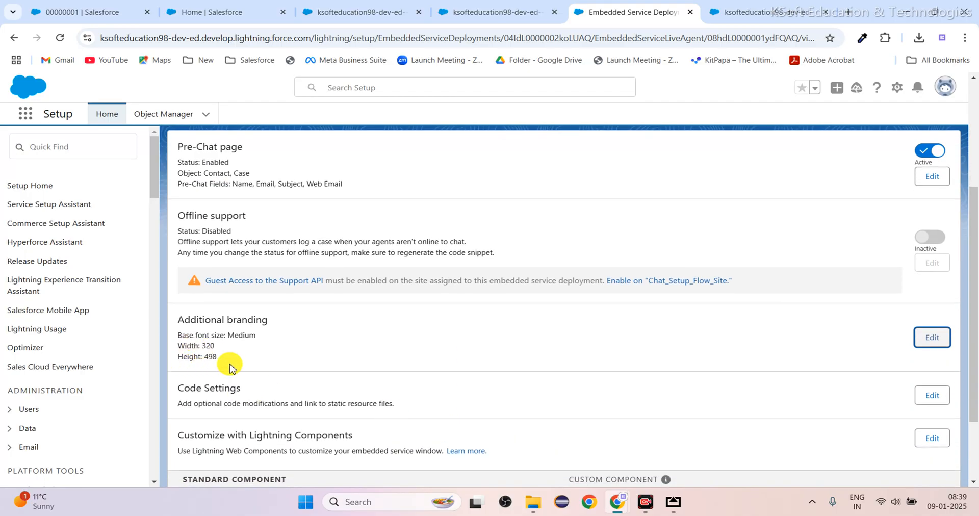
pyautogui.scroll(-2, 595, 356)
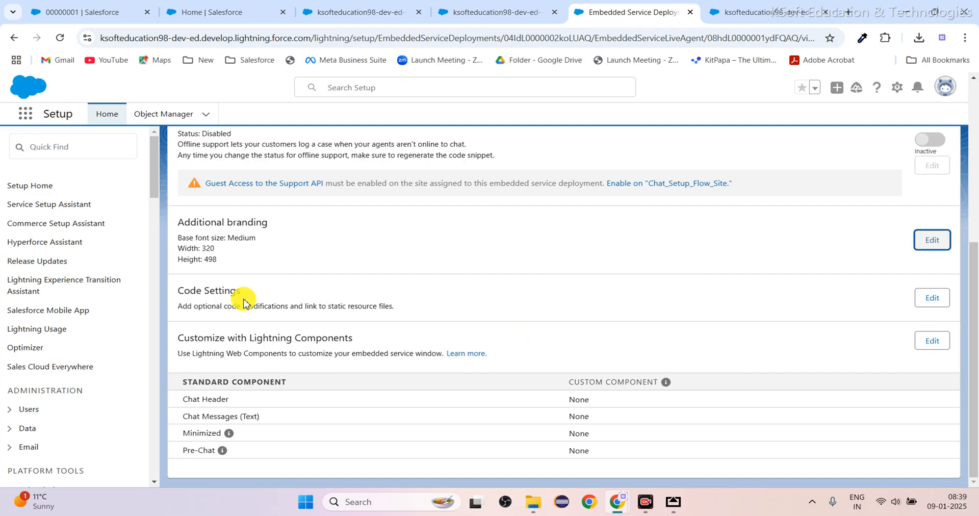
pyautogui.click(180, 290)
pyautogui.moveTo(180, 291); pyautogui.dragTo(263, 297)
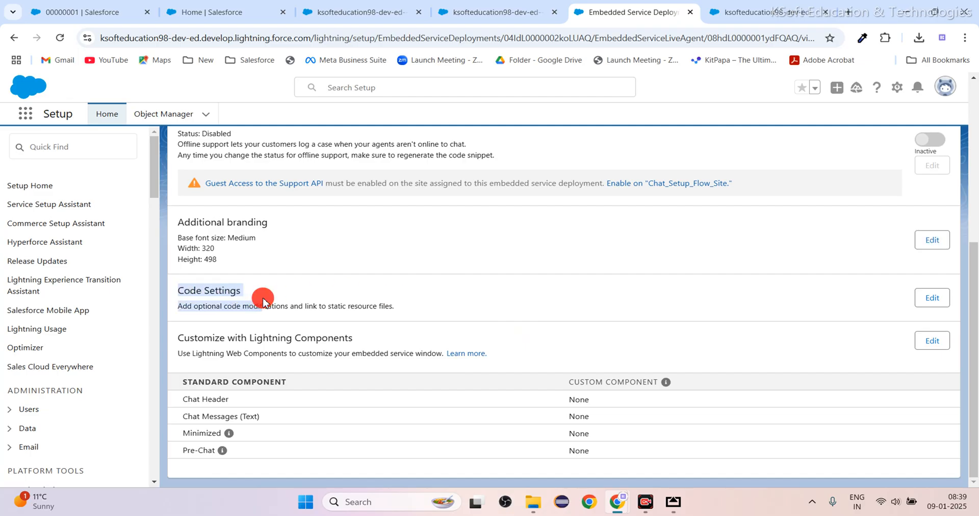
pyautogui.click(316, 290)
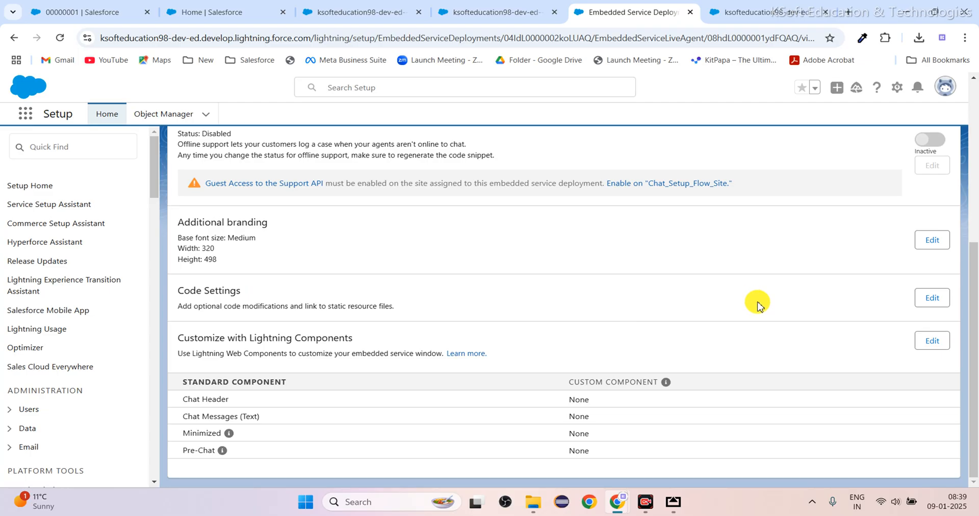
pyautogui.scroll(2, 812, 327)
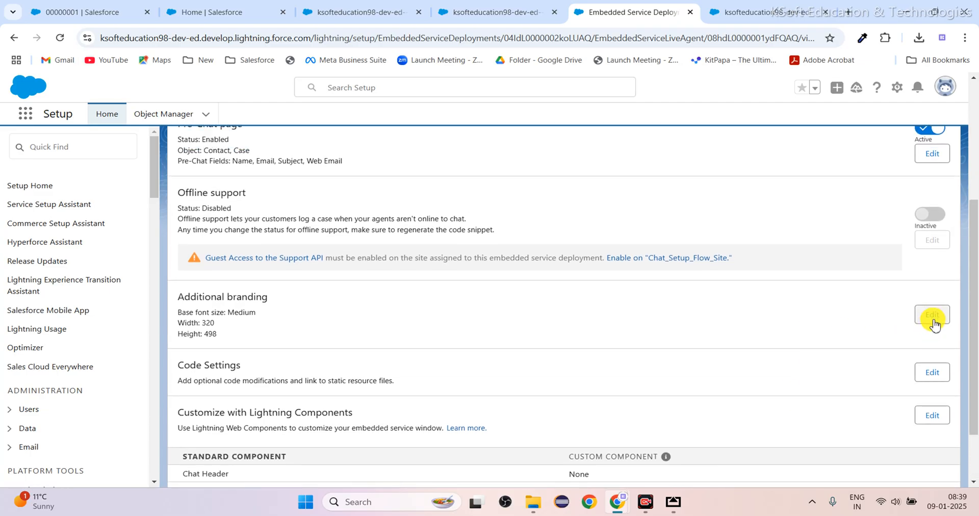
pyautogui.click(937, 371)
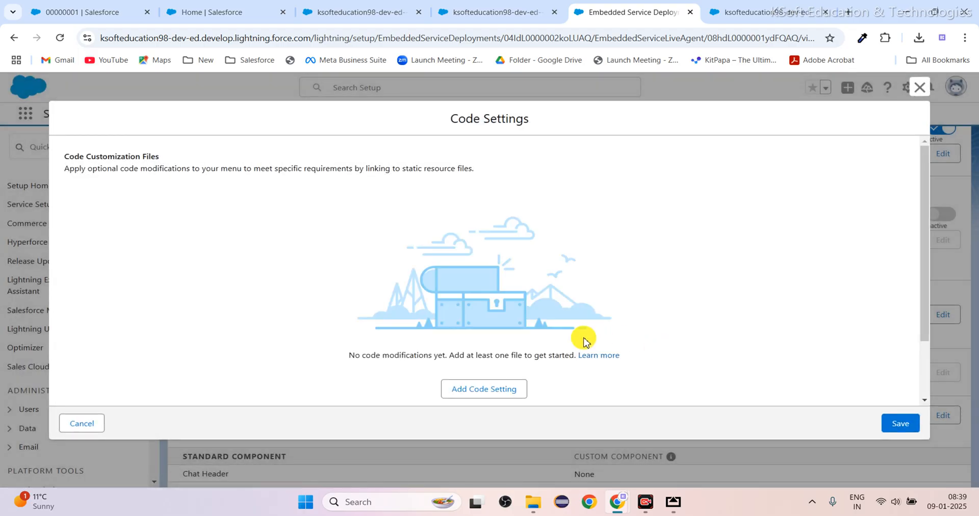
pyautogui.scroll(-1, 510, 388)
pyautogui.scroll(1, 512, 390)
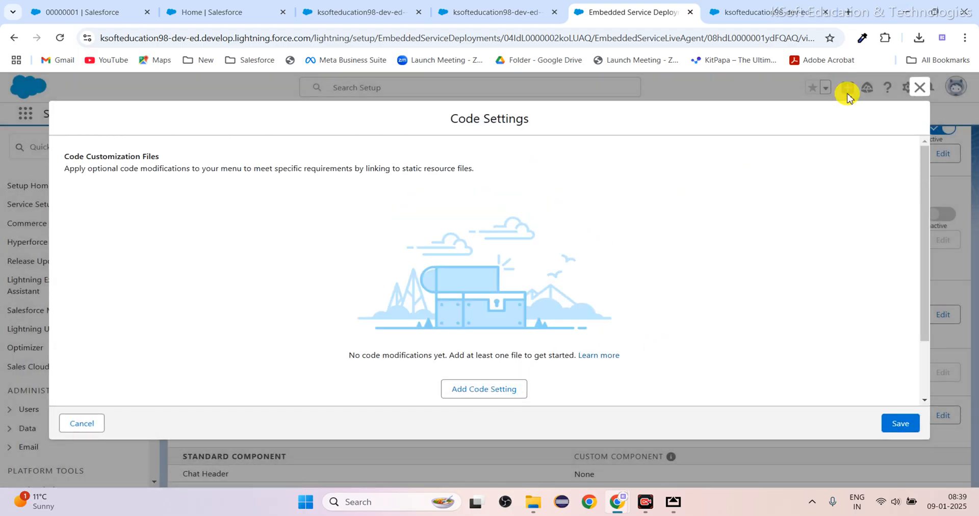
pyautogui.click(918, 87)
# Review the deployment's chat settings, including the chat deployment, chat button and general options, without changing them.
pyautogui.scroll(4, 561, 220)
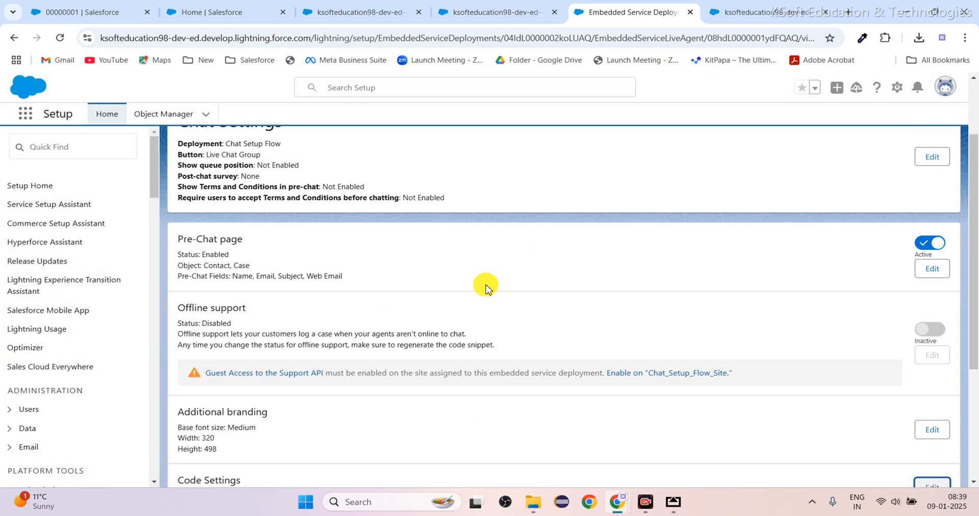
pyautogui.scroll(-4, 485, 286)
pyautogui.scroll(4, 485, 284)
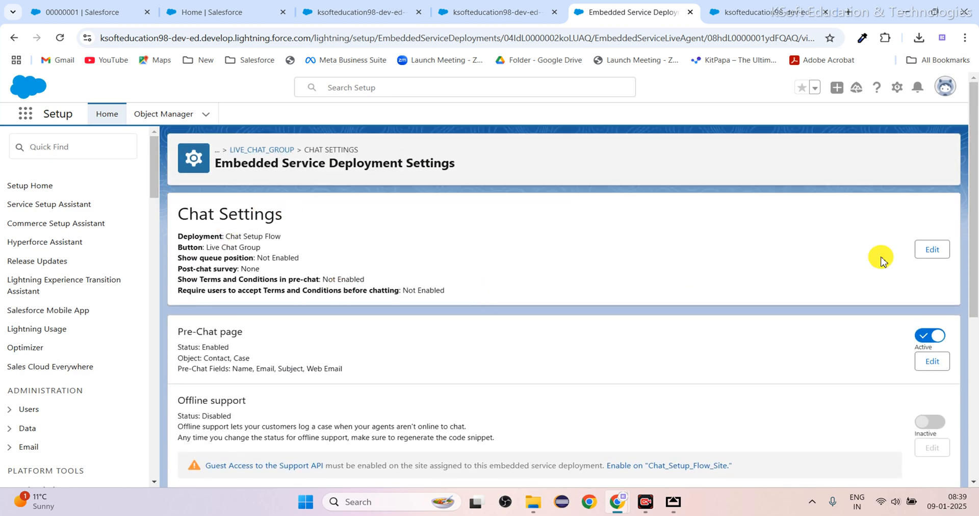
pyautogui.click(932, 250)
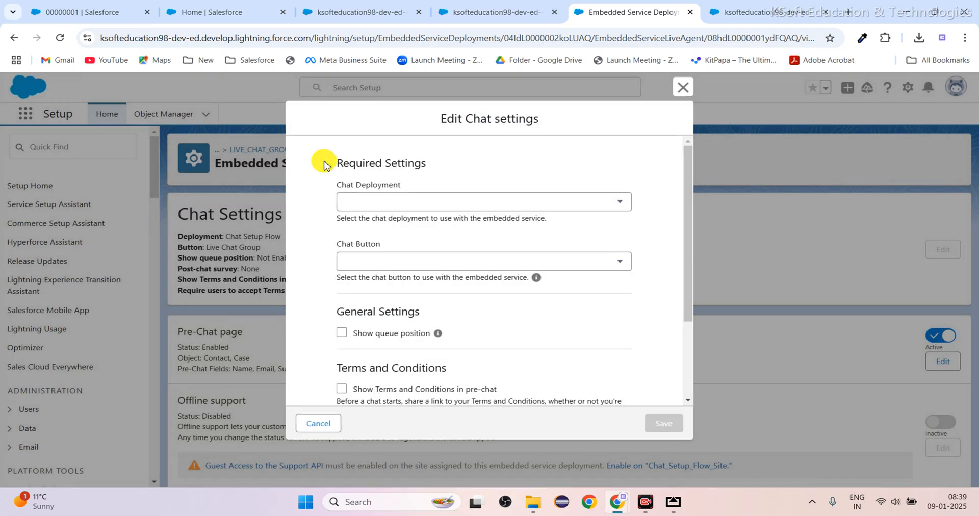
pyautogui.click(683, 88)
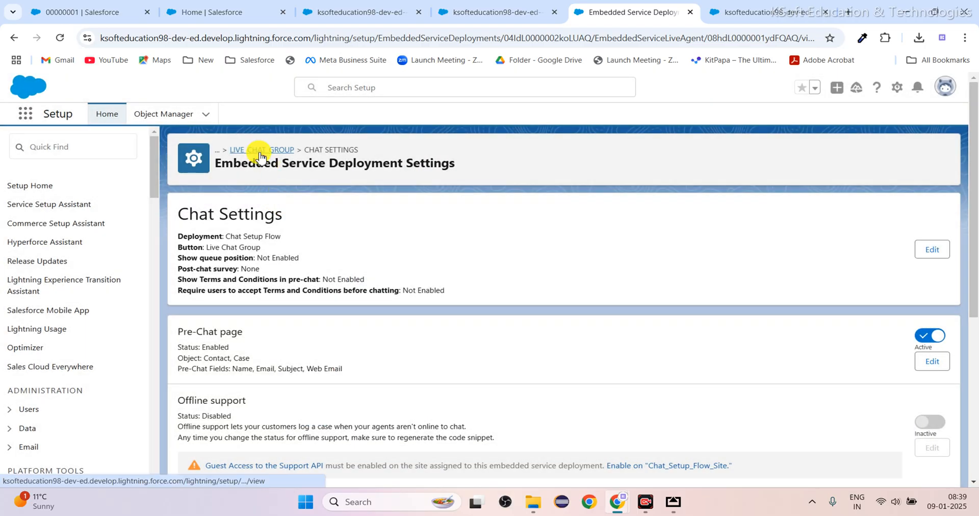
# Return to the Live Chat Group deployment and copy the Chat Code Snippet from its Embedded Service Code Snippets.
pyautogui.click(259, 151)
pyautogui.scroll(-1, 416, 413)
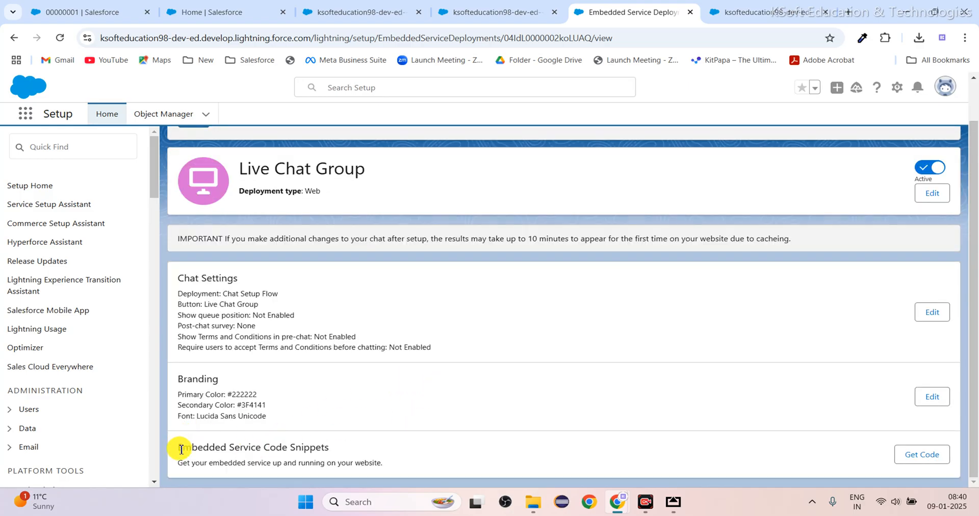
pyautogui.moveTo(184, 449); pyautogui.dragTo(329, 450)
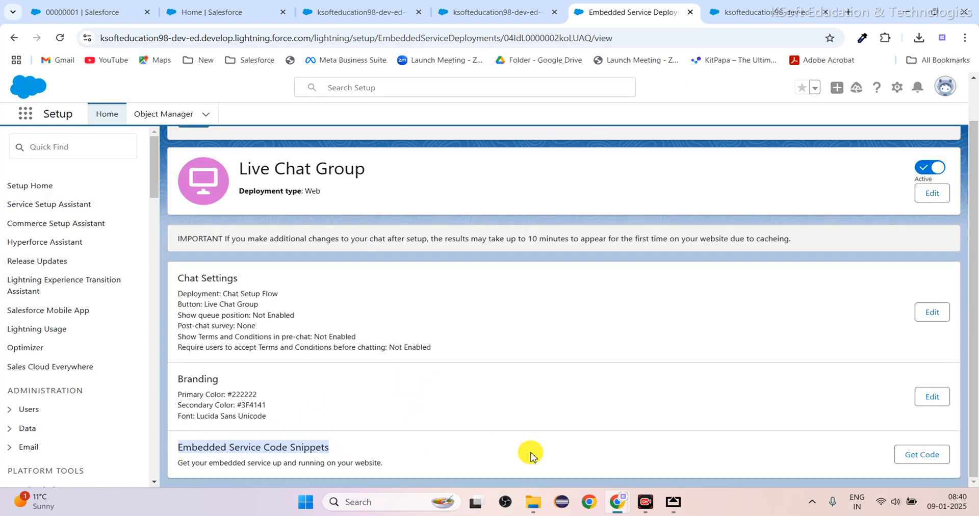
pyautogui.click(684, 444)
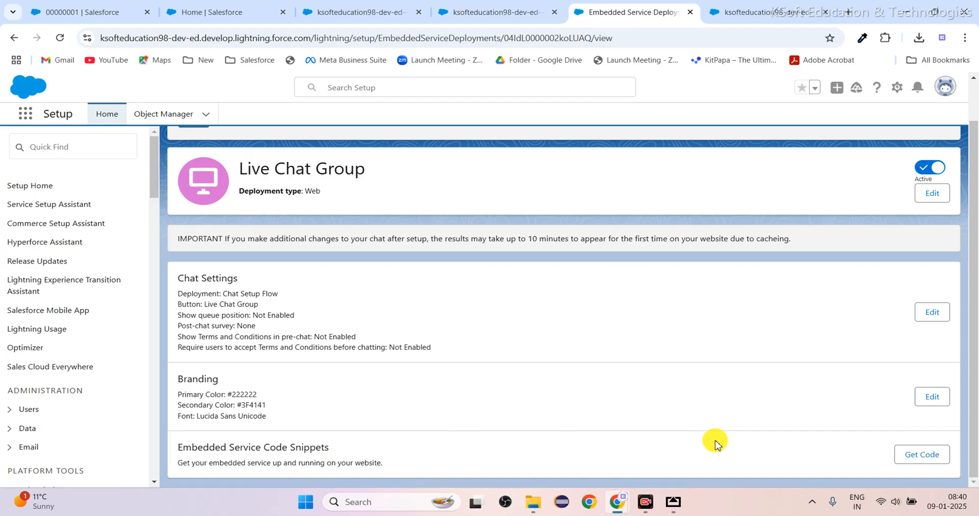
pyautogui.click(929, 453)
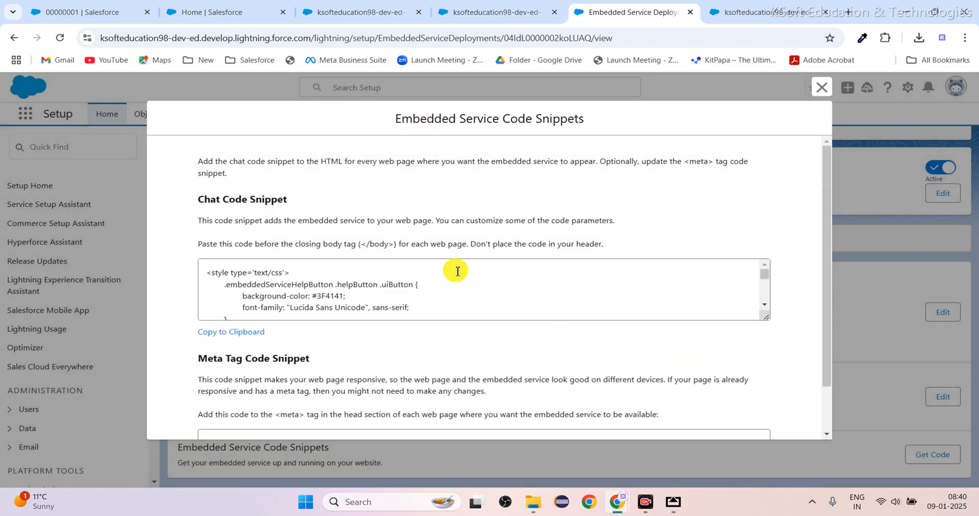
pyautogui.click(245, 334)
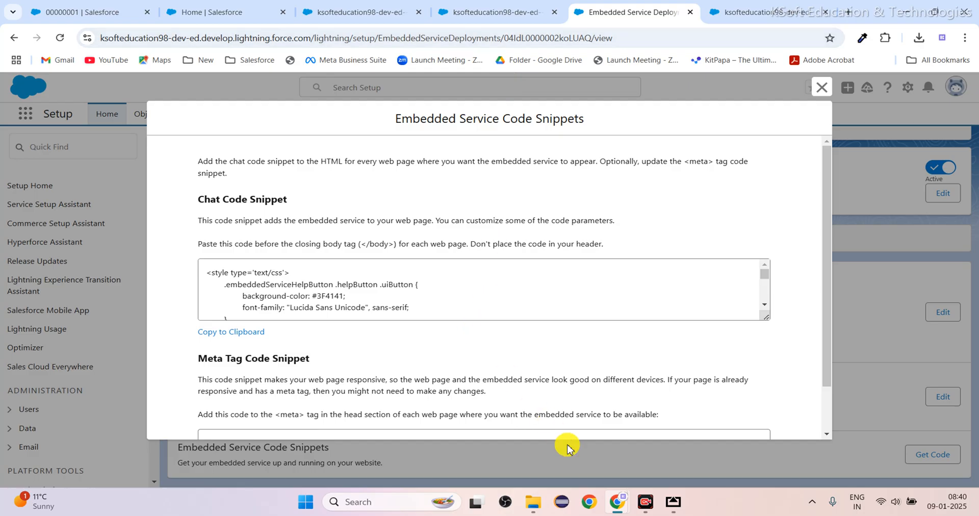
# Switch to the Developer Console and replace the old chat code inside the apex:page tags of LiveWebChatPage.vfp with the copied snippet.
pyautogui.moveTo(617, 502)
pyautogui.click(807, 455)
pyautogui.scroll(10, 400, 275)
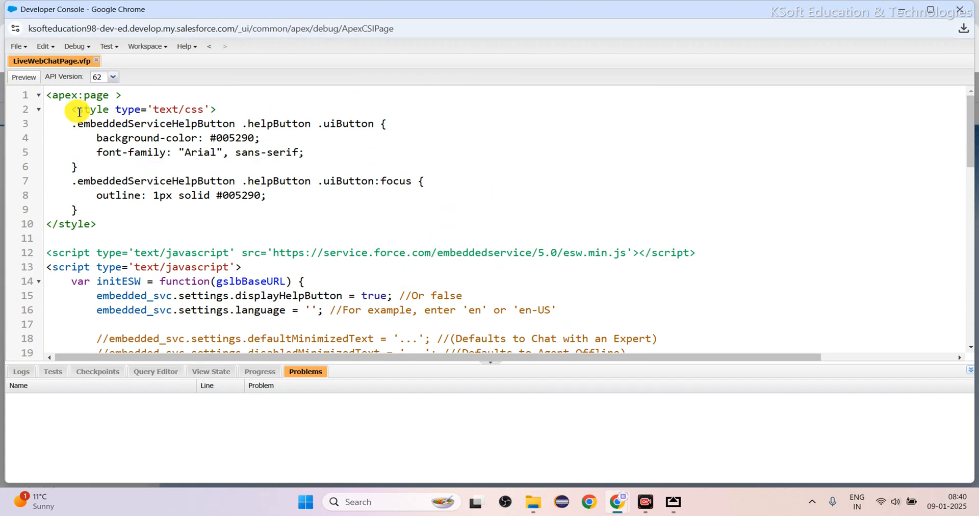
pyautogui.moveTo(49, 96); pyautogui.dragTo(180, 328)
pyautogui.hotkey('ctrl', 'v')
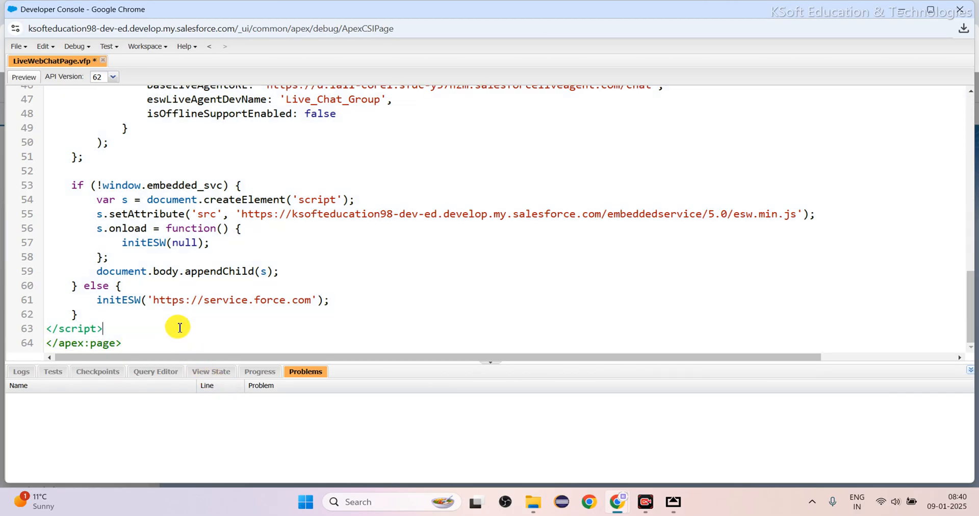
# Save LiveWebChatPage.vfp and reload its already open preview in the browser to check the updated chat code.
pyautogui.hotkey('ctrl', 's')
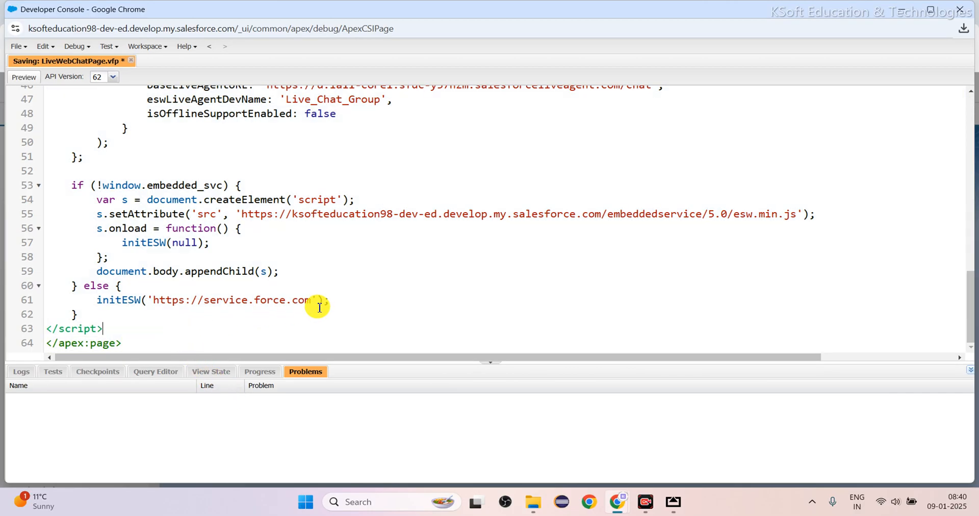
pyautogui.click(476, 283)
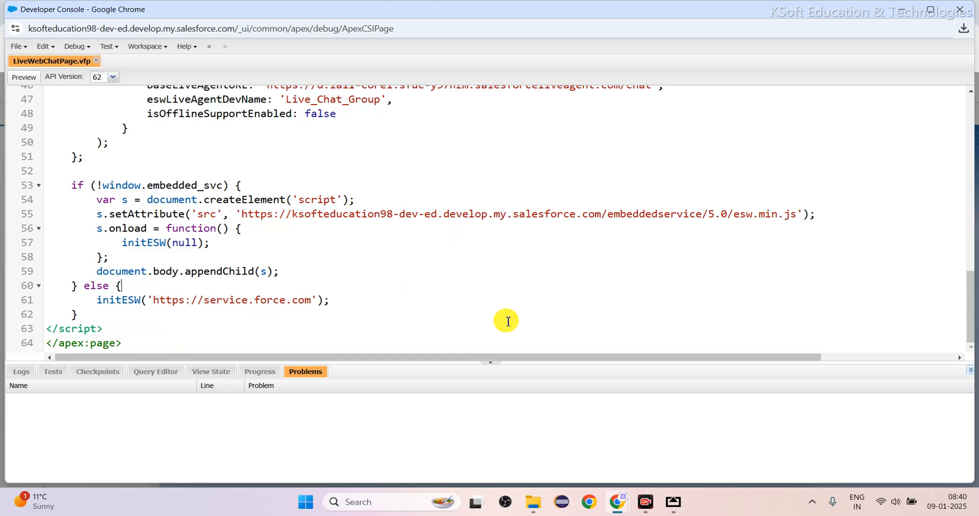
pyautogui.moveTo(625, 502)
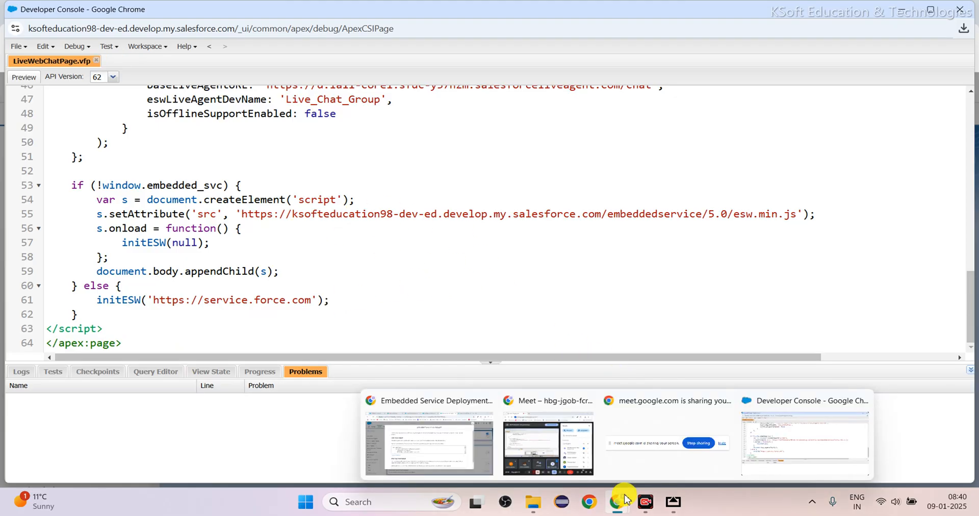
pyautogui.click(421, 447)
pyautogui.click(743, 14)
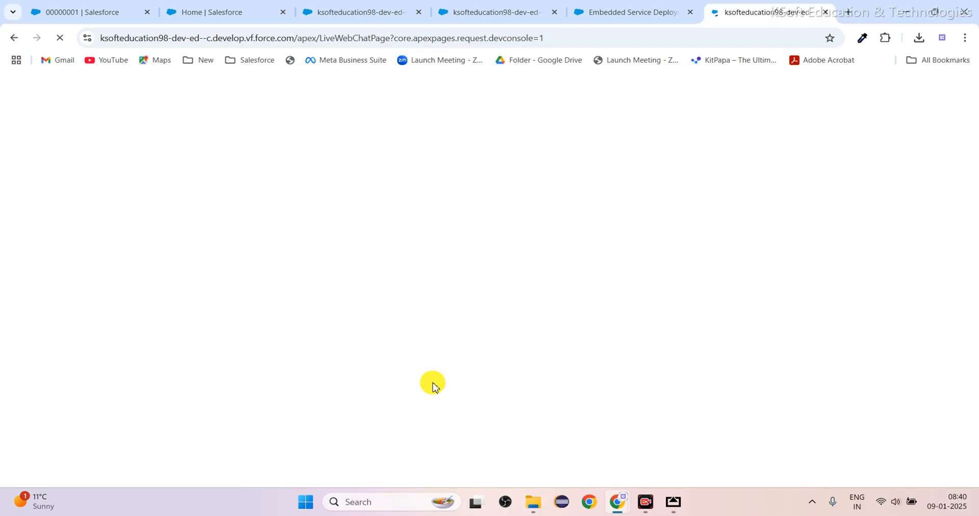
pyautogui.moveTo(618, 502)
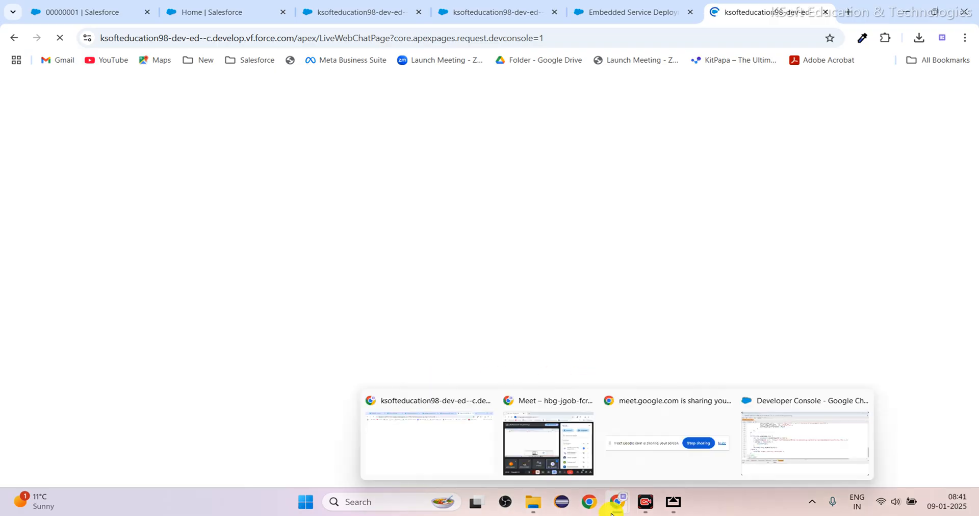
pyautogui.click(769, 434)
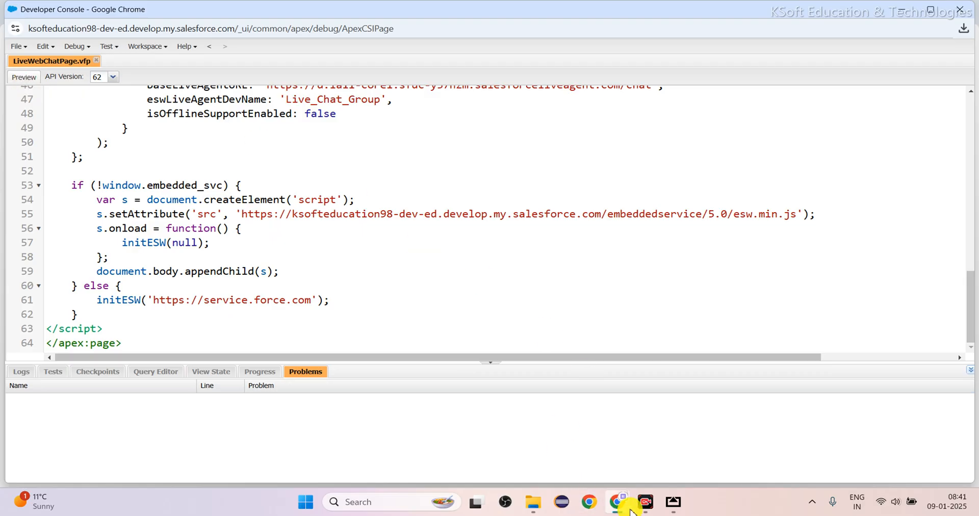
pyautogui.moveTo(629, 508)
pyautogui.click(461, 457)
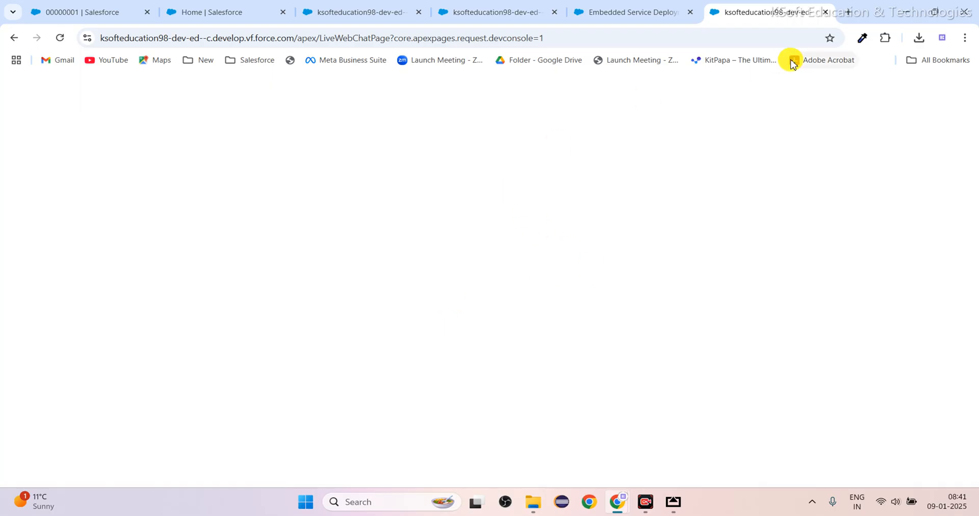
# Close the old LiveWebChatPage preview and both supportagenticon resource pages, returning to the Embedded Service Deployment page.
pyautogui.click(827, 12)
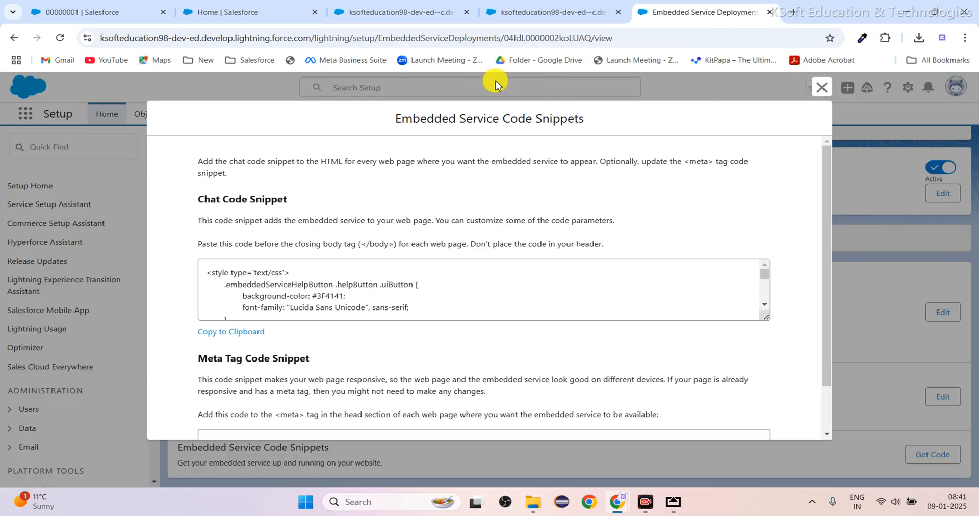
pyautogui.click(552, 16)
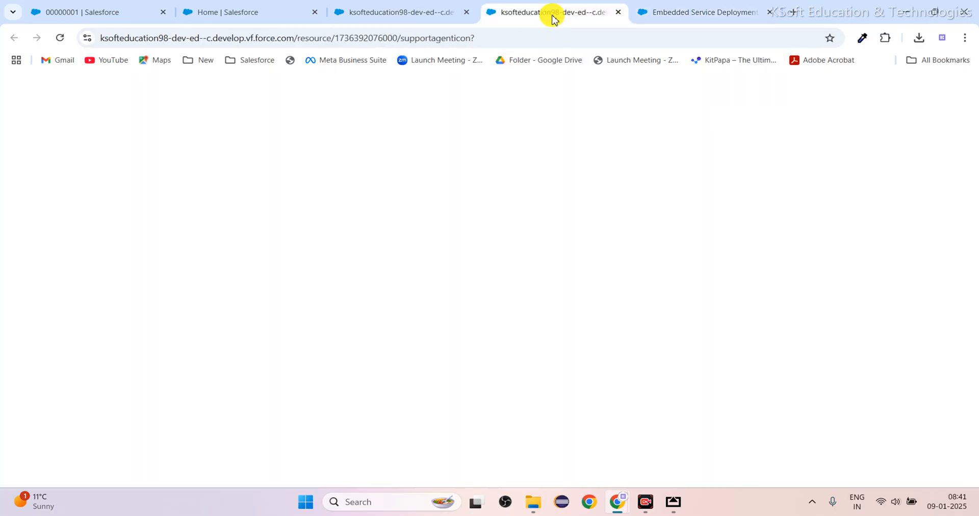
pyautogui.click(619, 13)
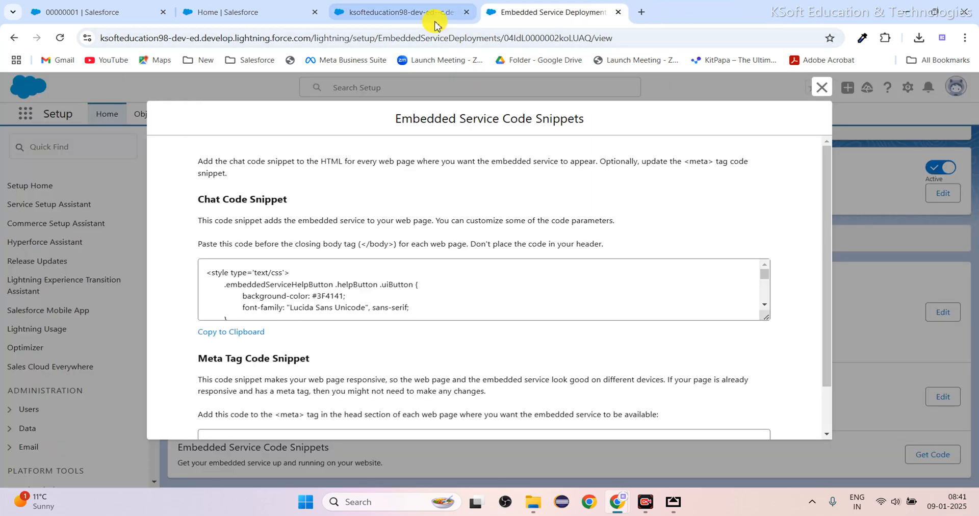
pyautogui.click(437, 23)
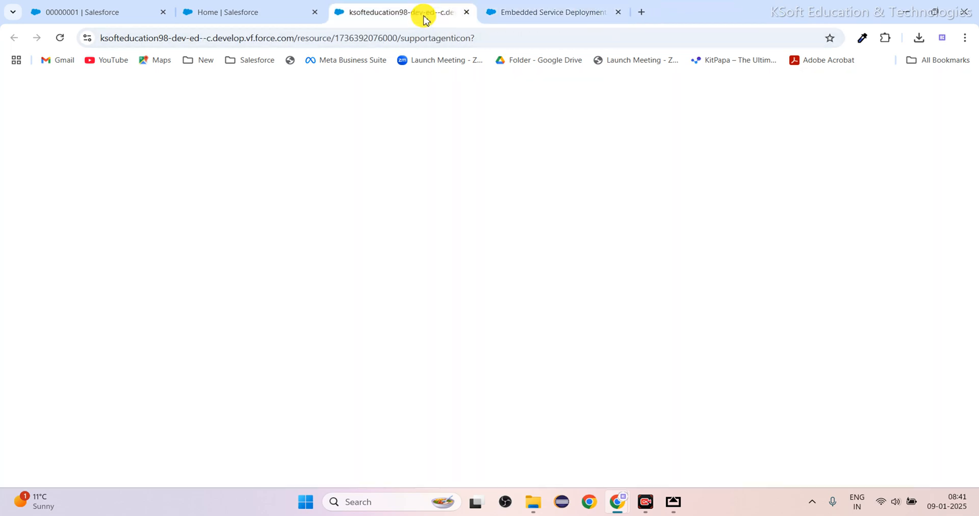
pyautogui.click(466, 12)
pyautogui.click(278, 15)
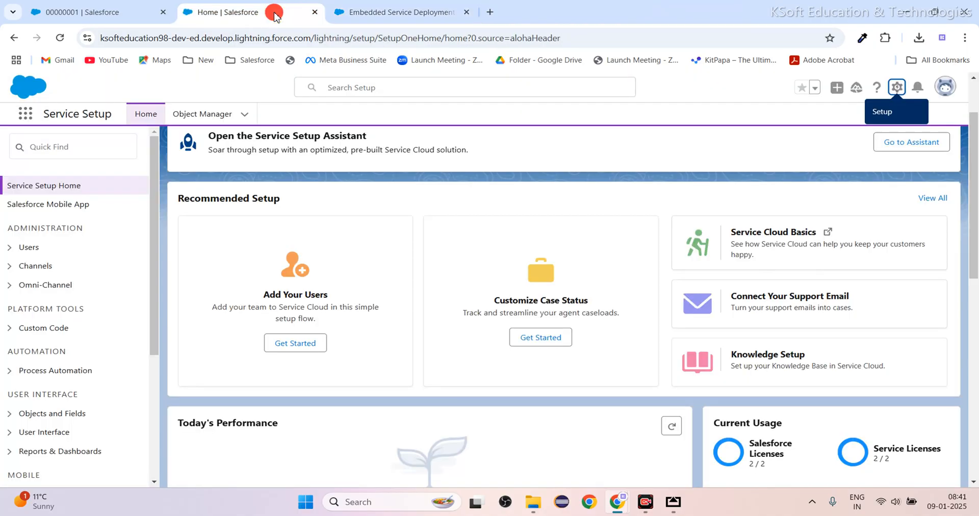
pyautogui.click(395, 16)
# Preview LiveWebChatPage from the Developer Console and open the chat form on the previewed page.
pyautogui.moveTo(623, 507)
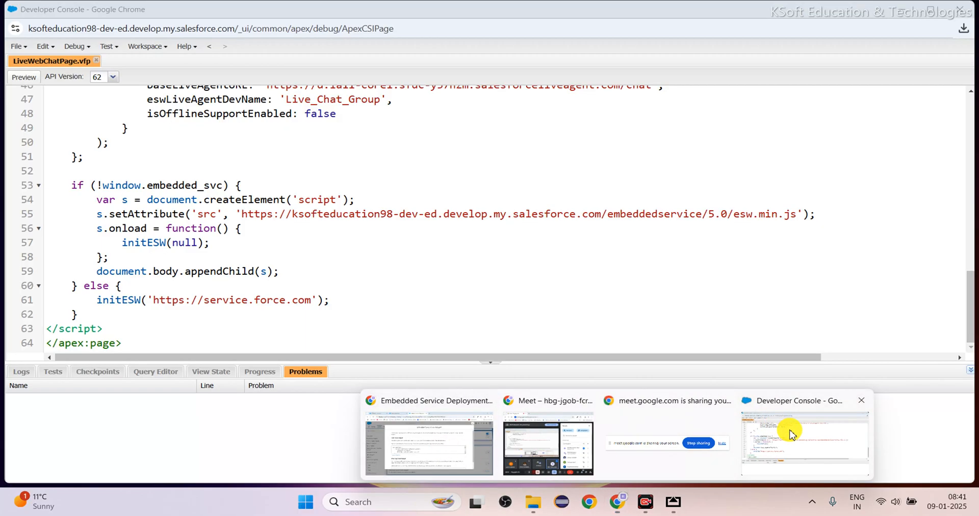
pyautogui.click(791, 431)
pyautogui.click(23, 78)
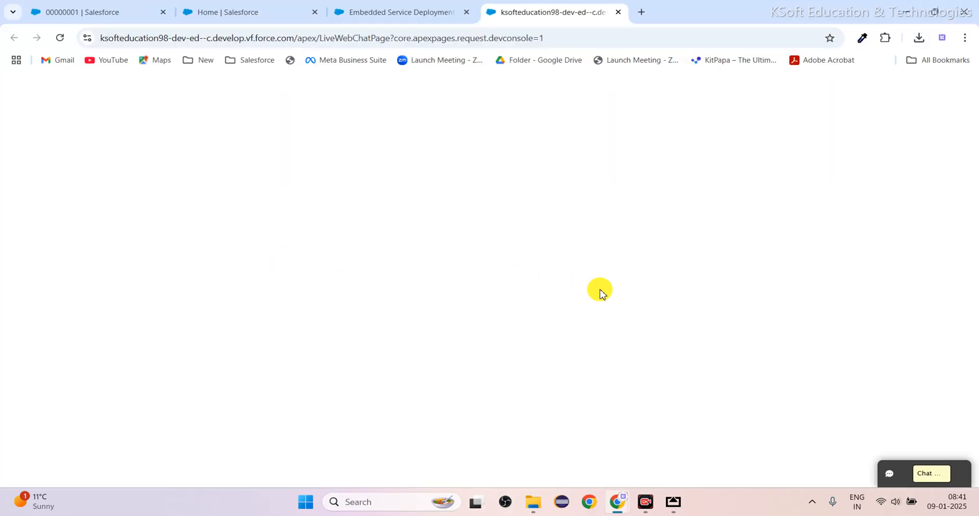
pyautogui.click(925, 474)
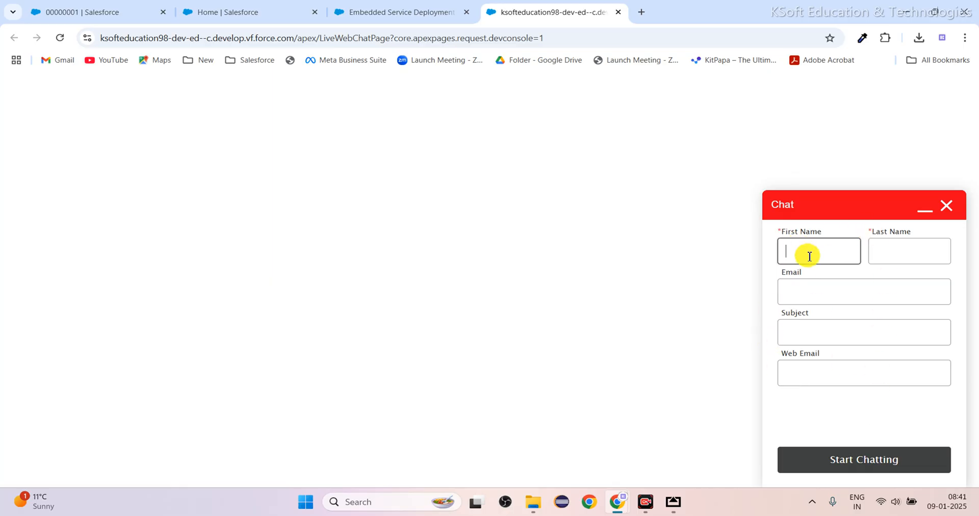
# Fill in the customer's first name, last name and email in the chat form, and set the subject to test.
pyautogui.click(887, 255)
pyautogui.write('Kumar')
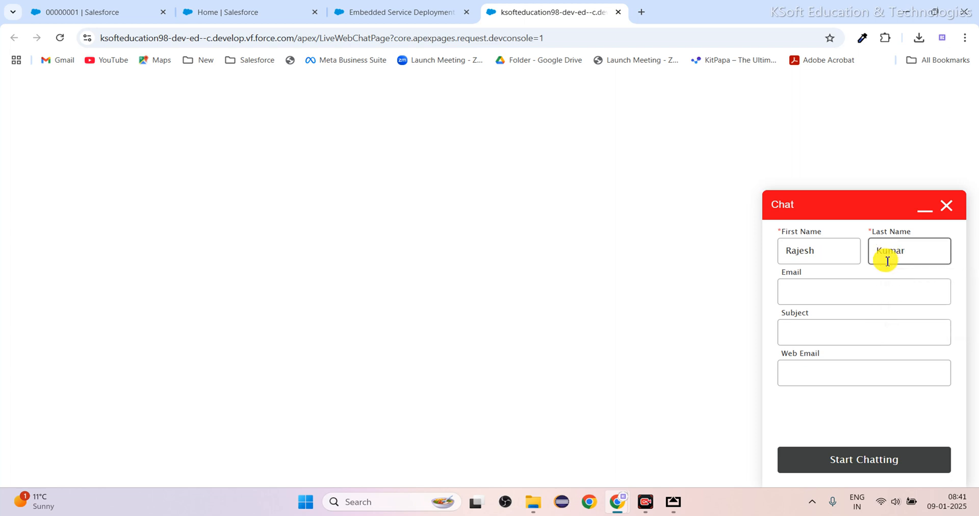
pyautogui.click(873, 292)
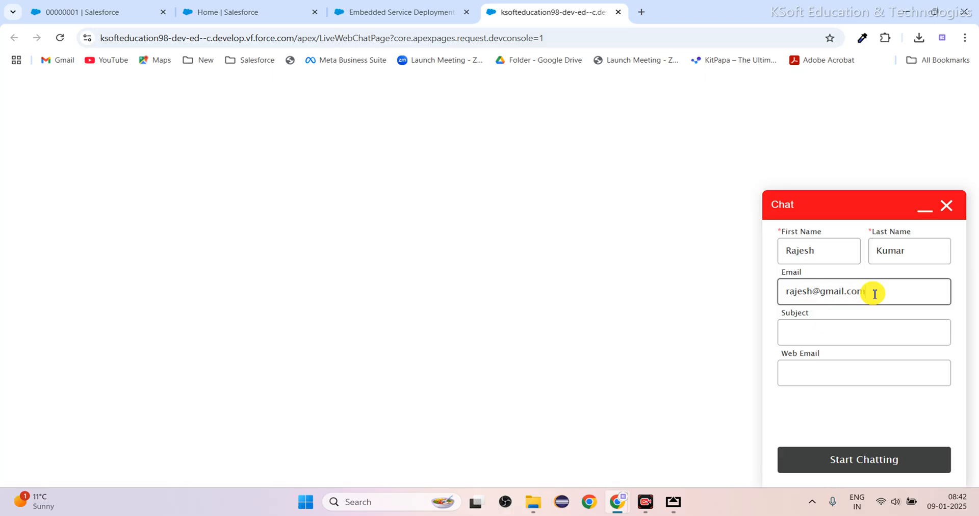
pyautogui.click(864, 332)
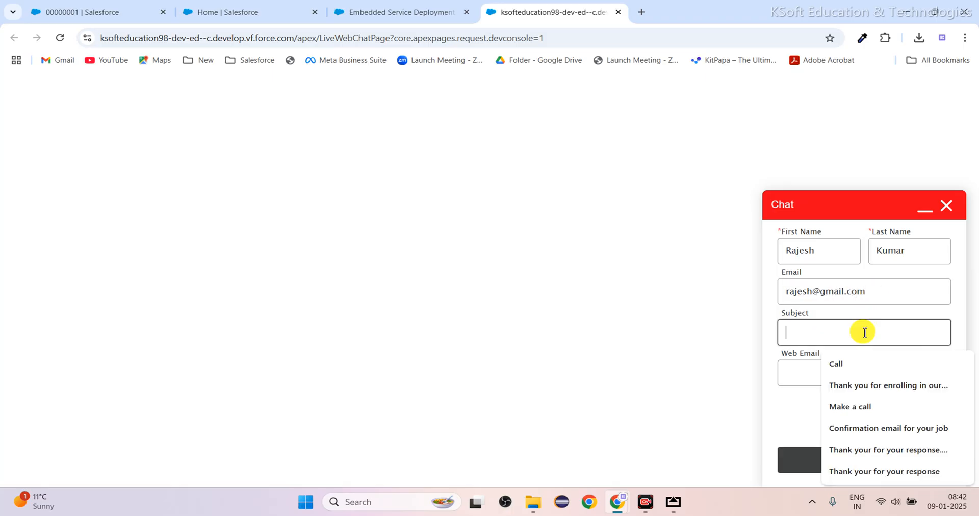
pyautogui.write('te')
# Copy the customer's email into the Web Email field and start the chat.
pyautogui.moveTo(886, 289); pyautogui.dragTo(677, 312)
pyautogui.hotkey('ctrl', 'c')
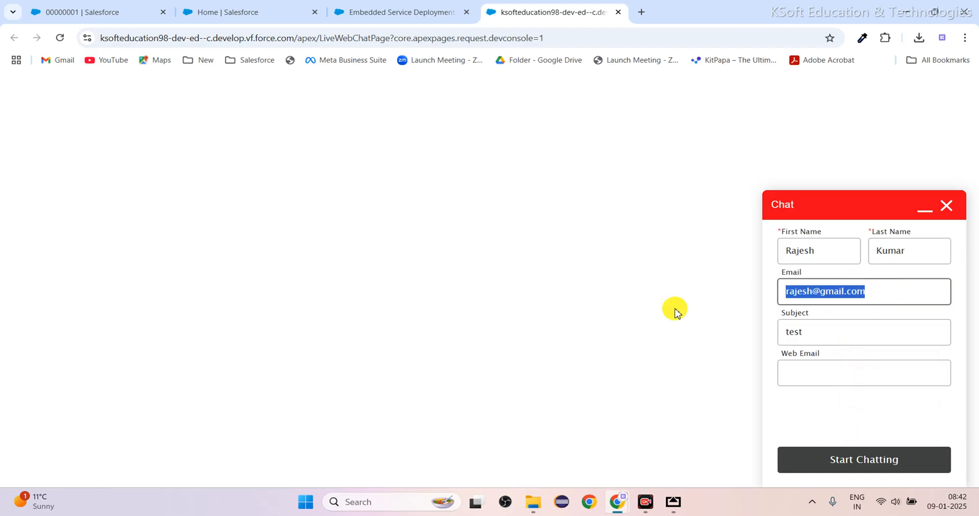
pyautogui.click(809, 368)
pyautogui.hotkey('ctrl', 'v')
pyautogui.click(863, 463)
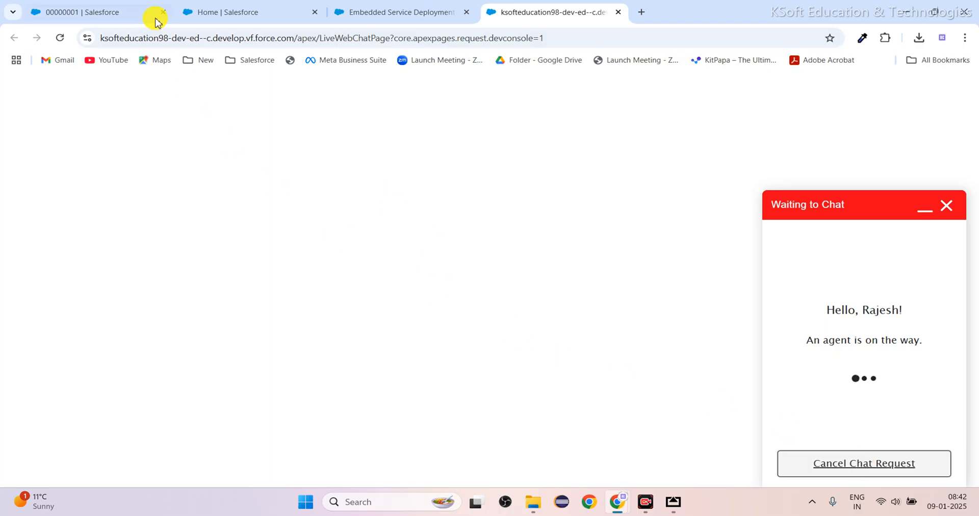
# Switch to the Service Console, accept the new chat request in Omni-Channel and minimize the Omni-Channel window.
pyautogui.click(122, 12)
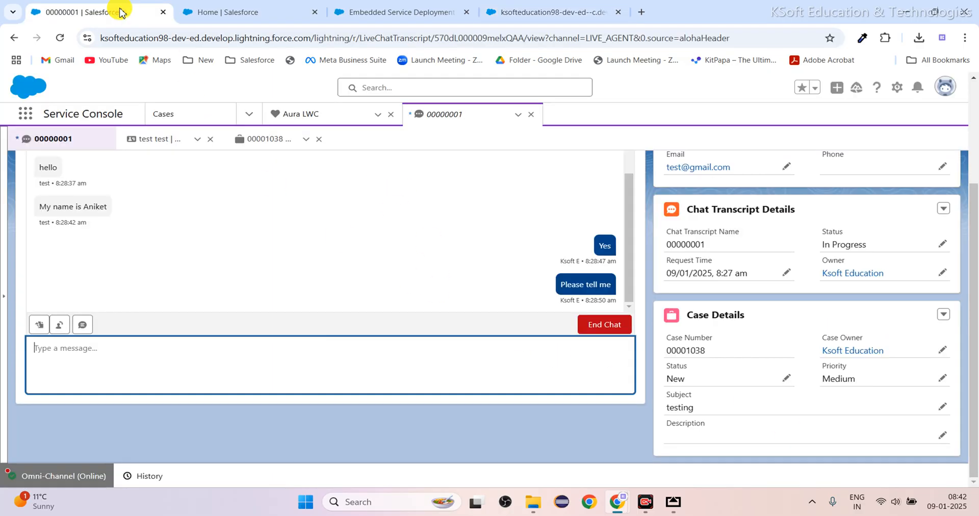
pyautogui.click(43, 476)
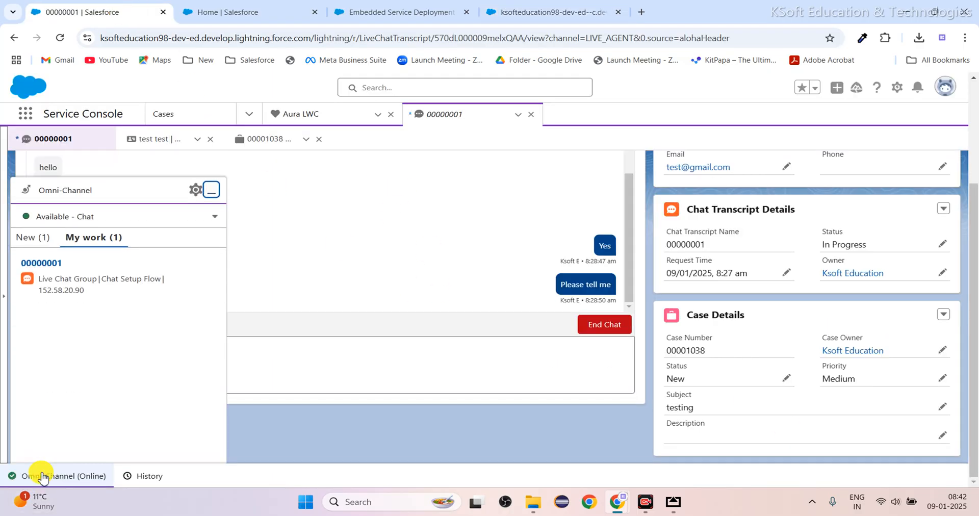
pyautogui.click(34, 238)
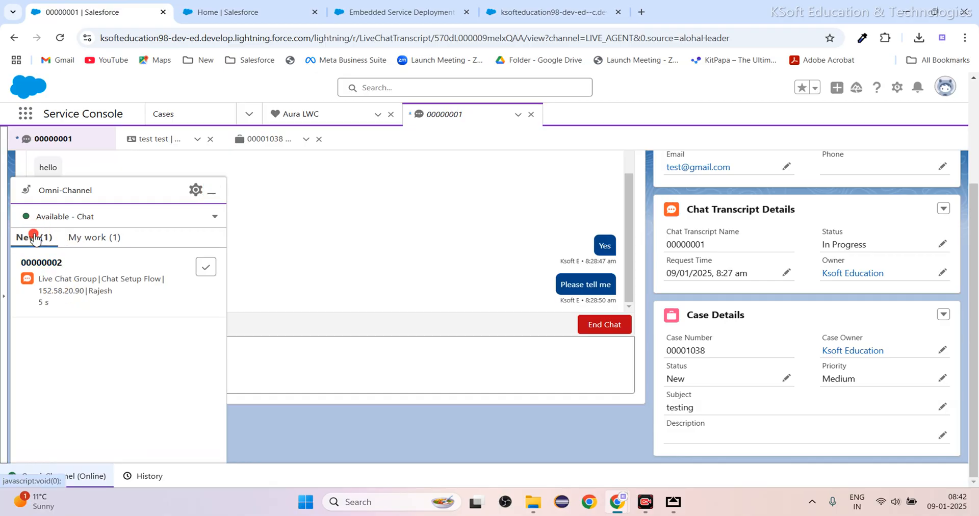
pyautogui.click(211, 270)
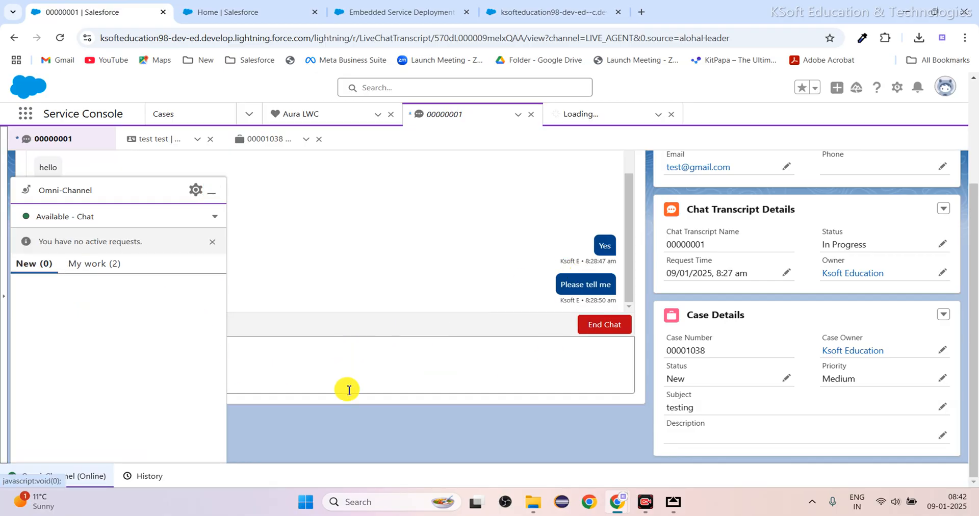
pyautogui.click(211, 189)
# Send the customer a hello greeting by first name as the agent and view it on the customer's chat page.
pyautogui.scroll(-3, 229, 367)
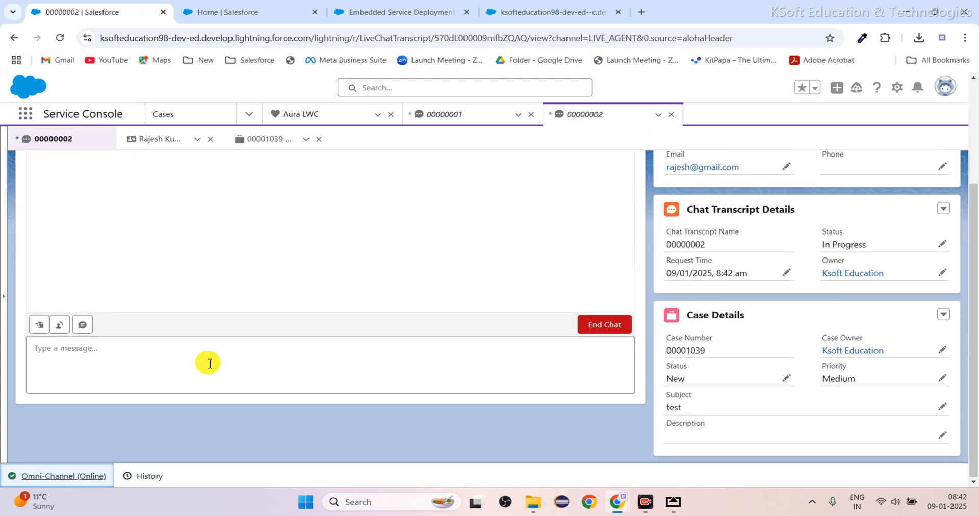
pyautogui.click(195, 365)
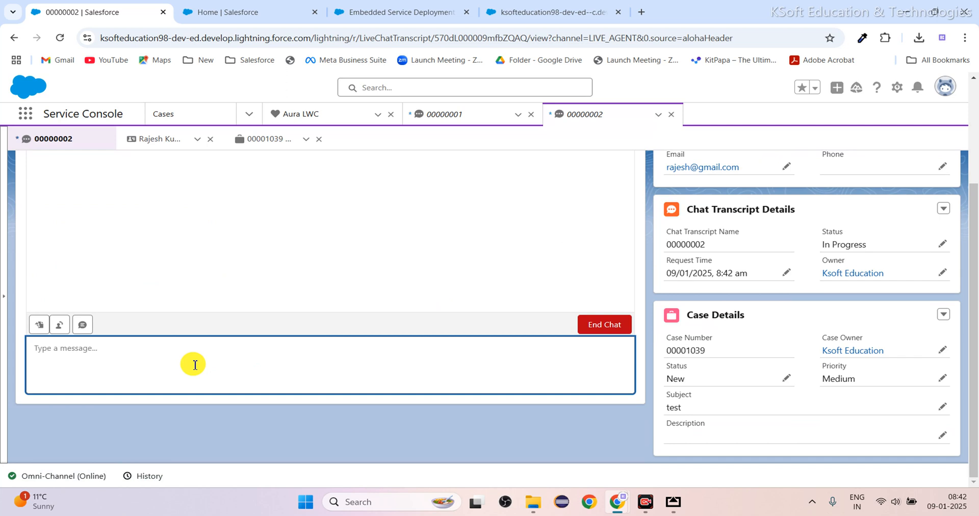
pyautogui.click(542, 14)
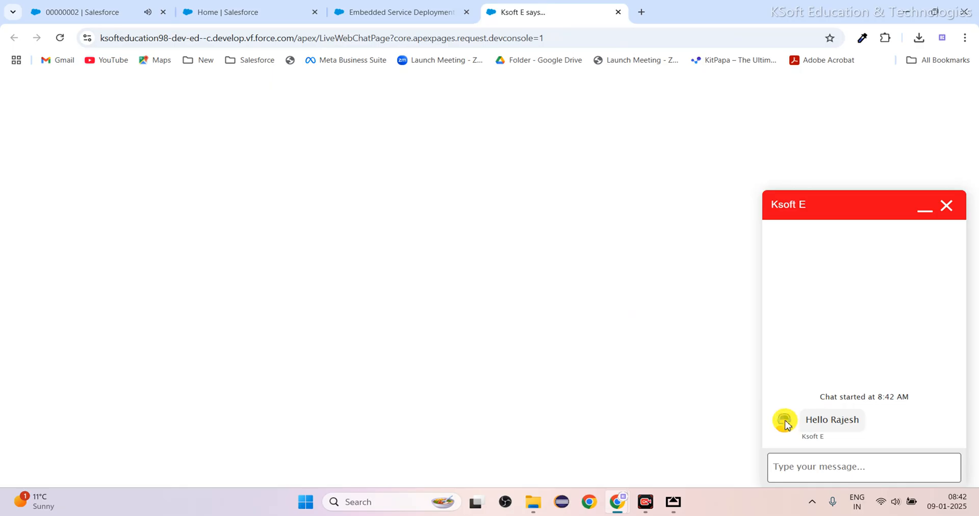
# Reply "Hello sir" to the agent from the customer's chat window.
pyautogui.click(840, 461)
pyautogui.write('Hello sir')
pyautogui.press('Return')
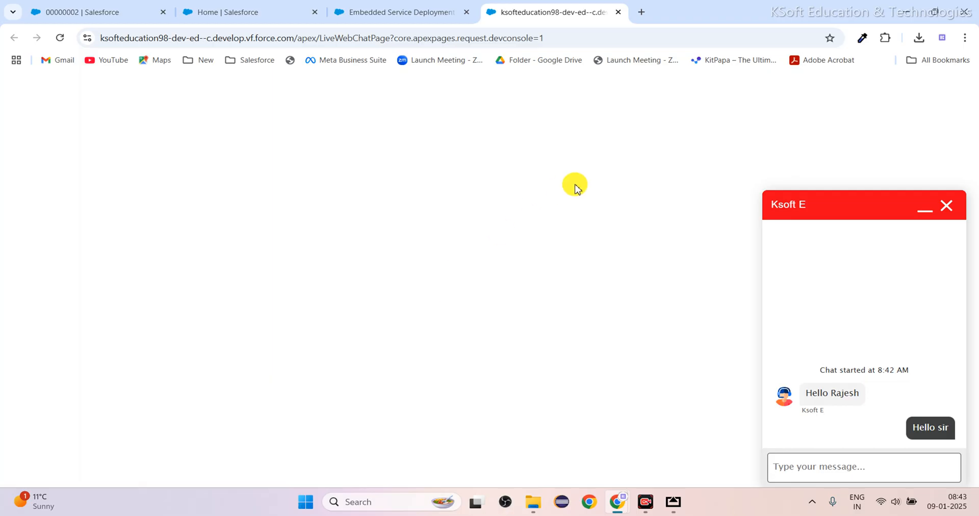
# Reload the customer's chat page, then end the chat as the agent in the Service Console and confirm.
pyautogui.click(59, 40)
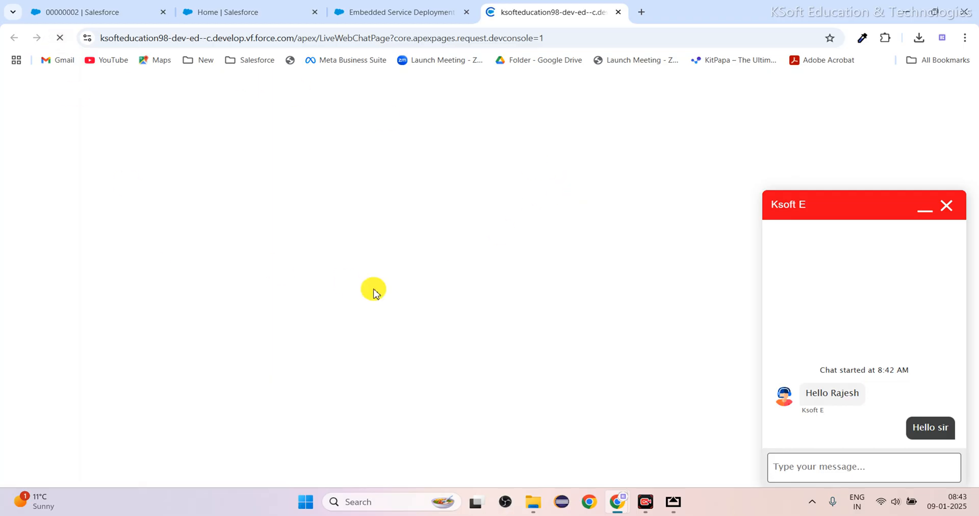
pyautogui.click(118, 21)
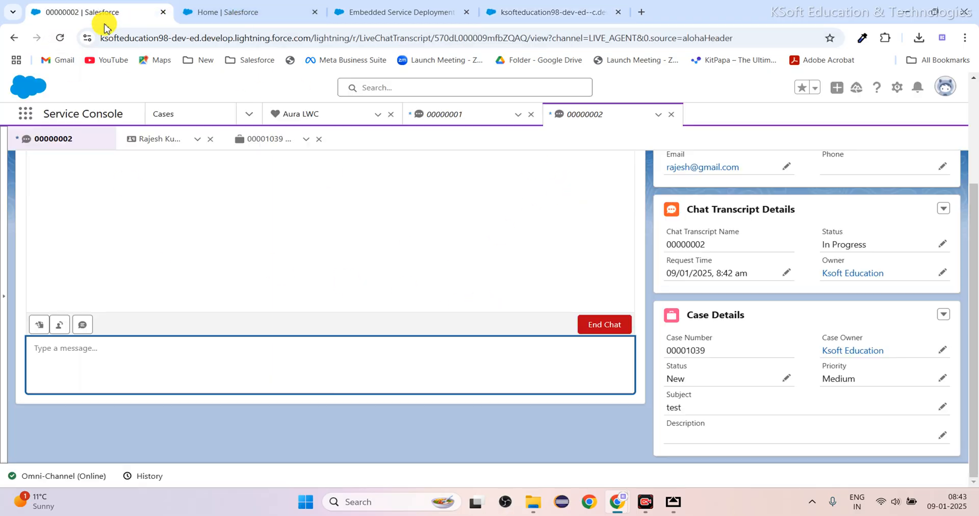
pyautogui.click(595, 325)
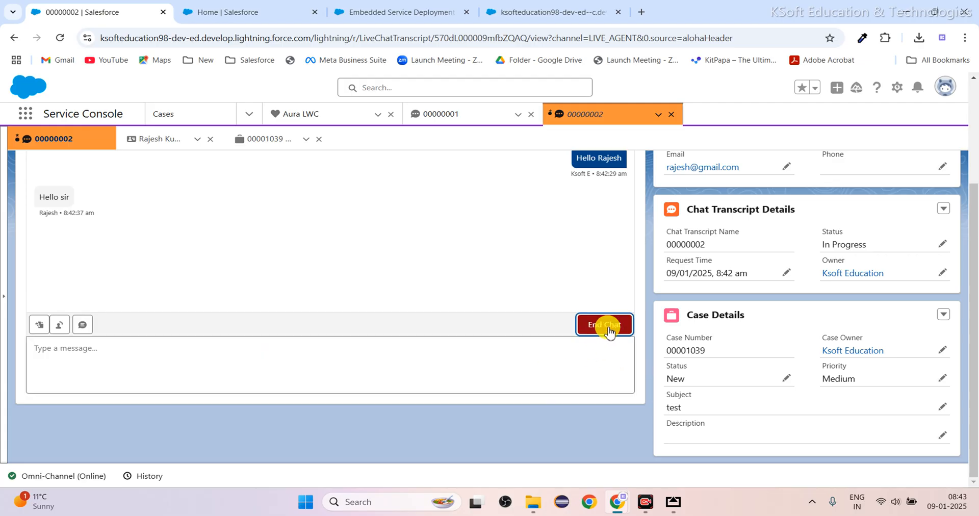
pyautogui.click(571, 279)
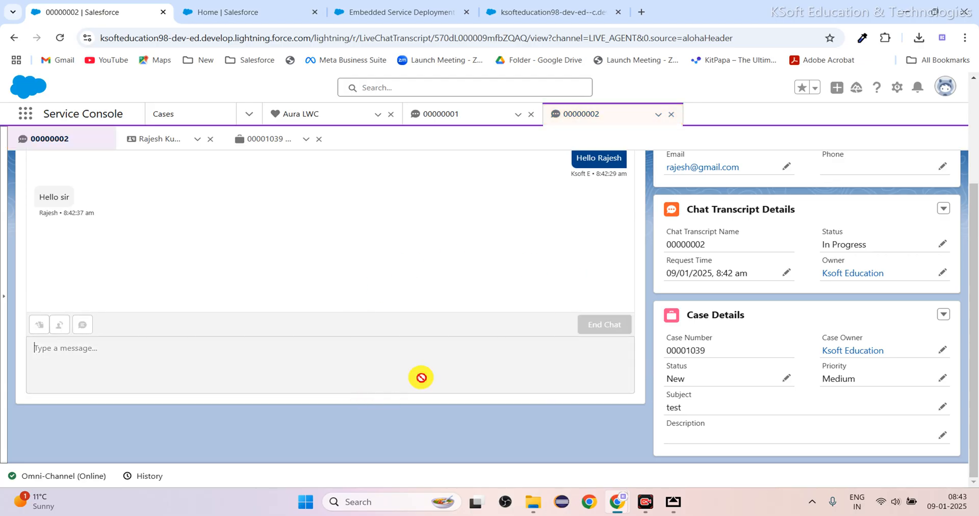
# Close the ended chat on the customer's page and reopen a blank chat form.
pyautogui.click(545, 12)
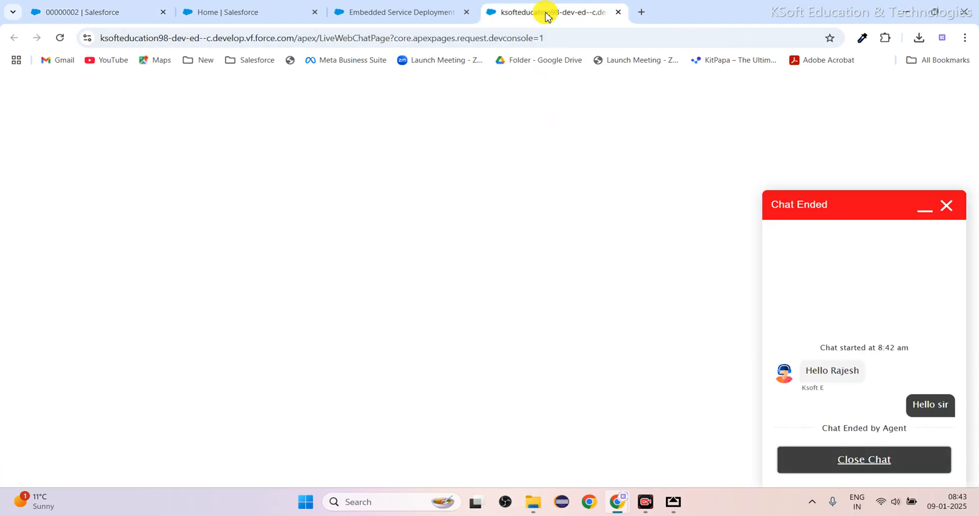
pyautogui.click(865, 458)
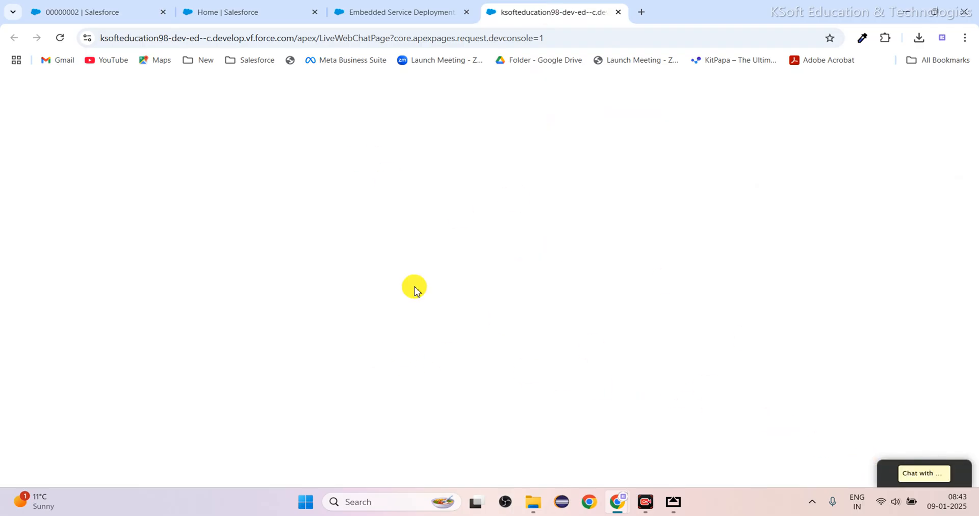
pyautogui.click(935, 471)
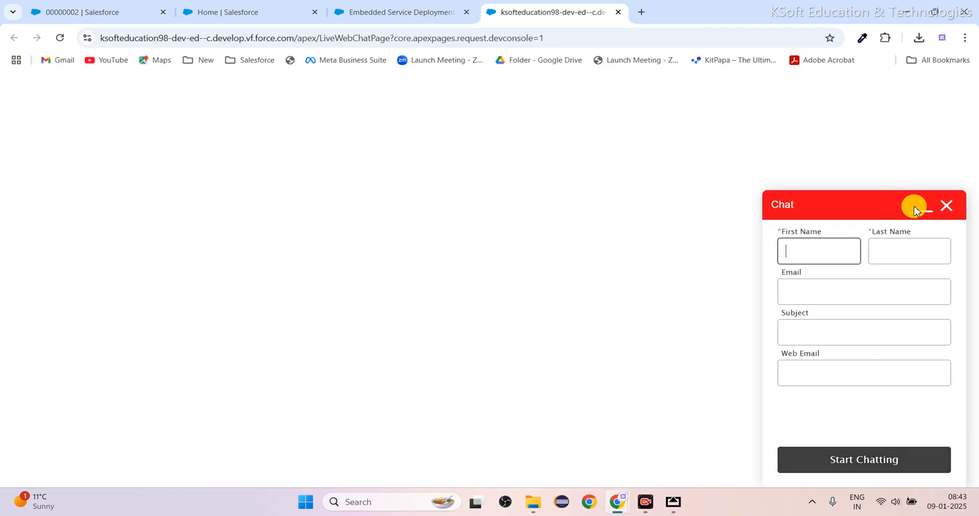
# Close the blank chat form on the customer's page and set the agent's Omni-Channel status to Offline in the Service Console.
pyautogui.click(944, 210)
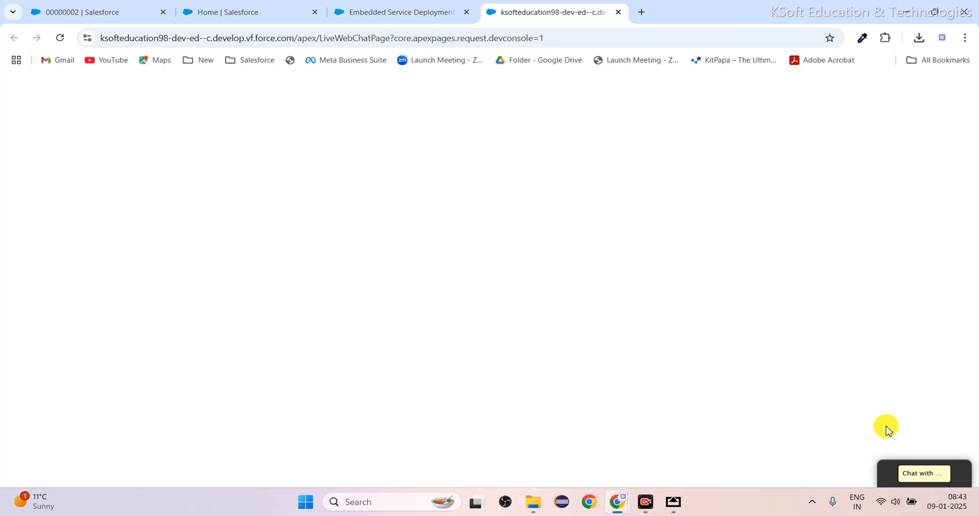
pyautogui.click(108, 12)
pyautogui.click(60, 469)
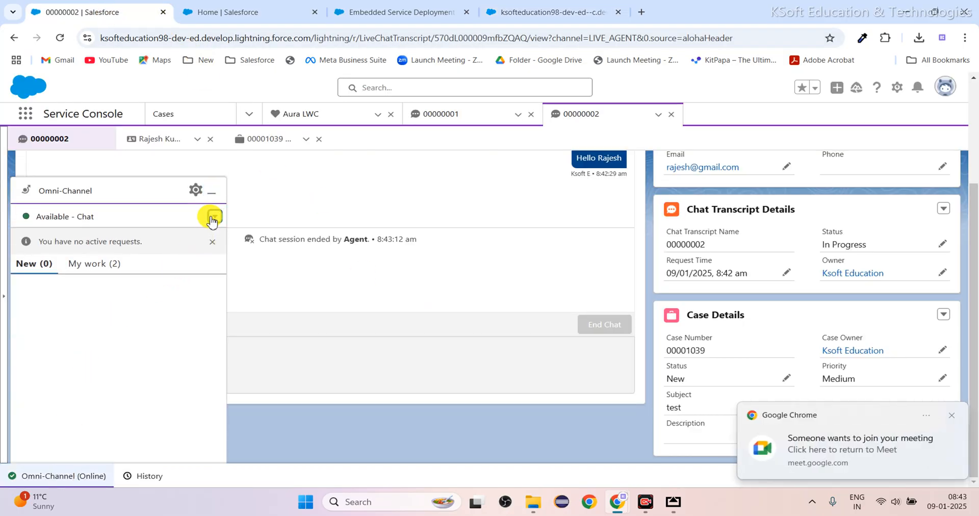
pyautogui.click(212, 217)
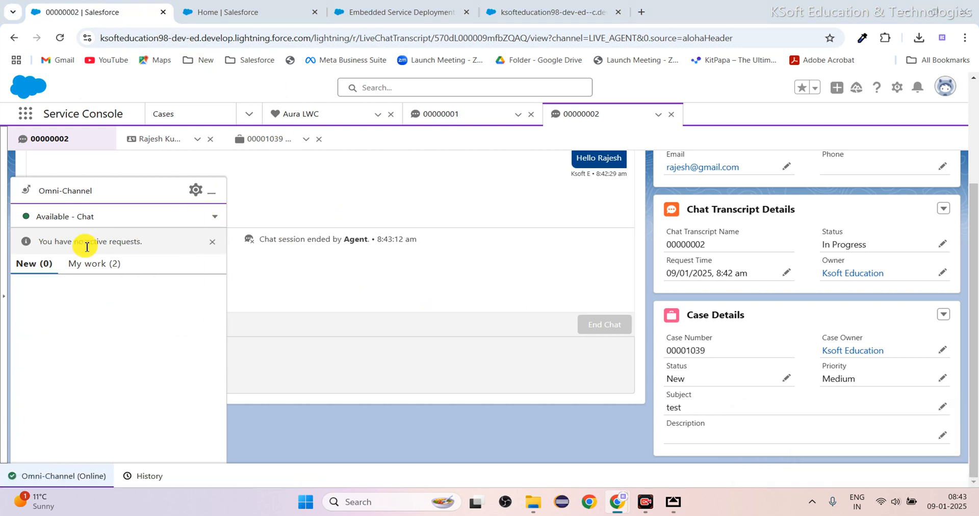
pyautogui.click(213, 216)
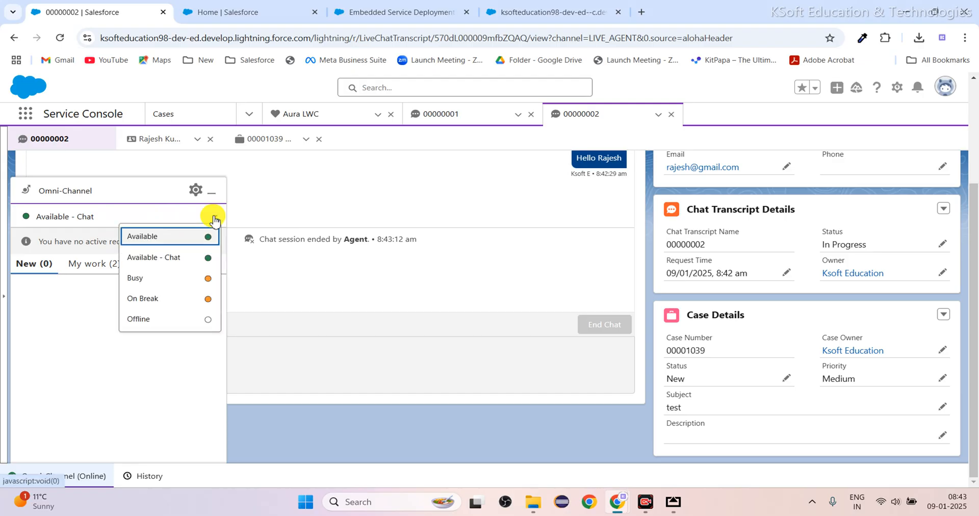
pyautogui.click(138, 317)
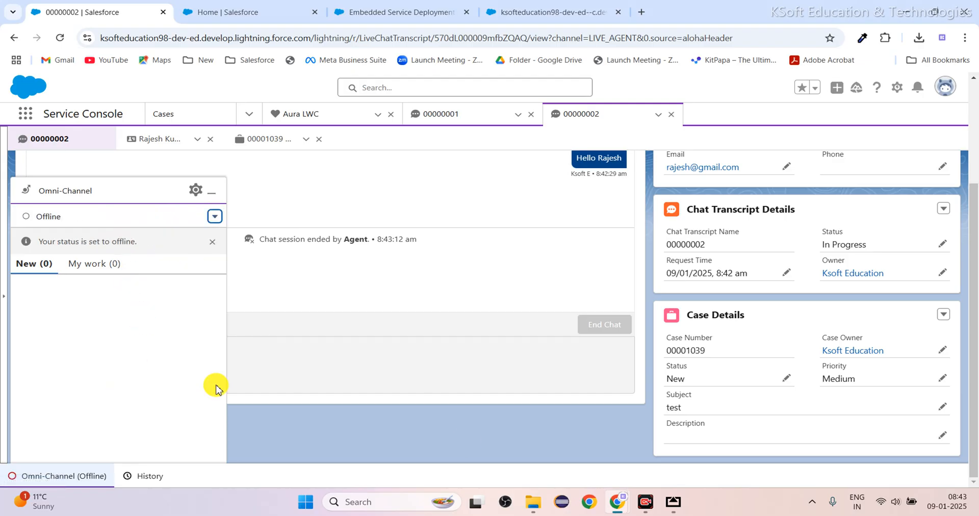
# Try to open the chat from the customer's page while the agent is offline.
pyautogui.click(534, 12)
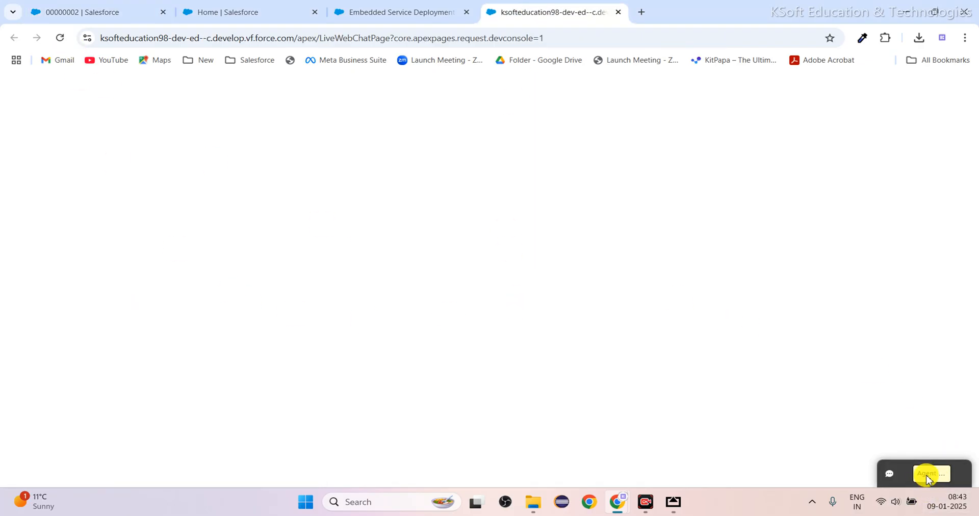
pyautogui.click(933, 476)
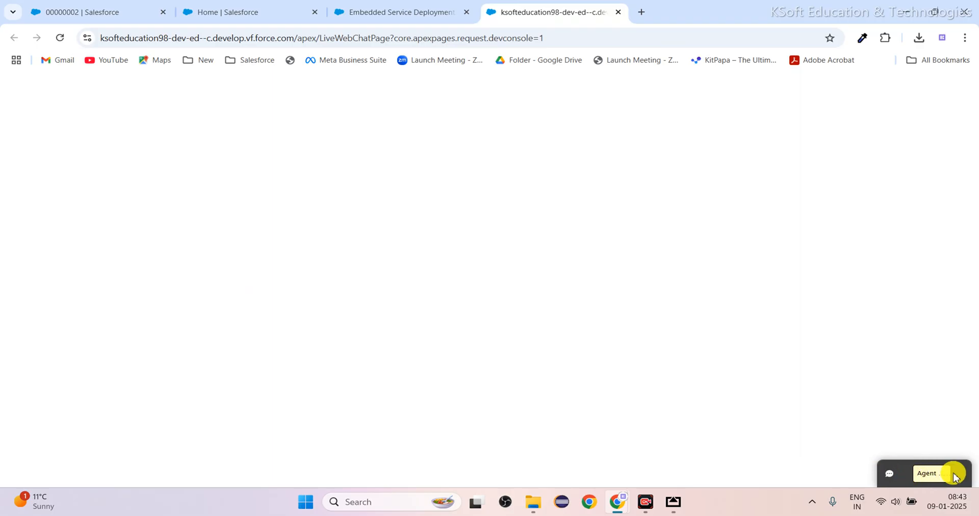
pyautogui.click(951, 478)
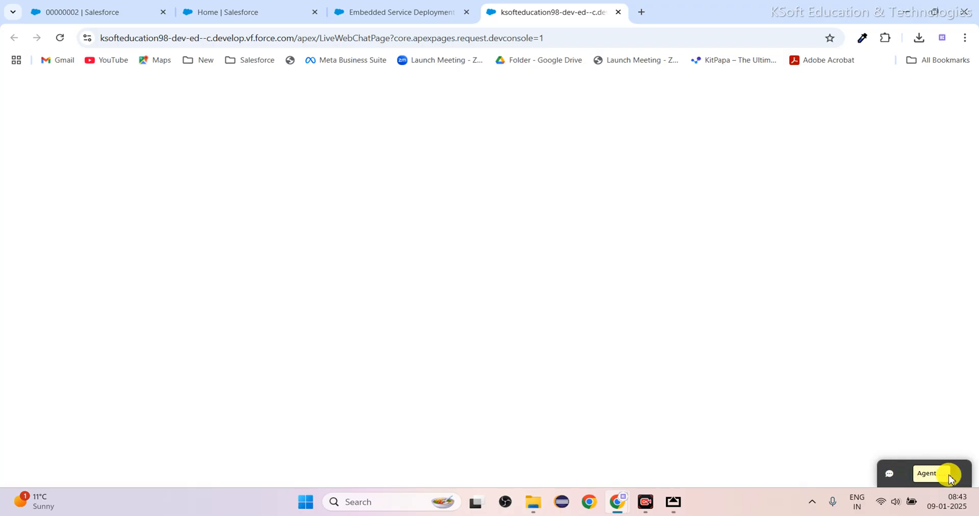